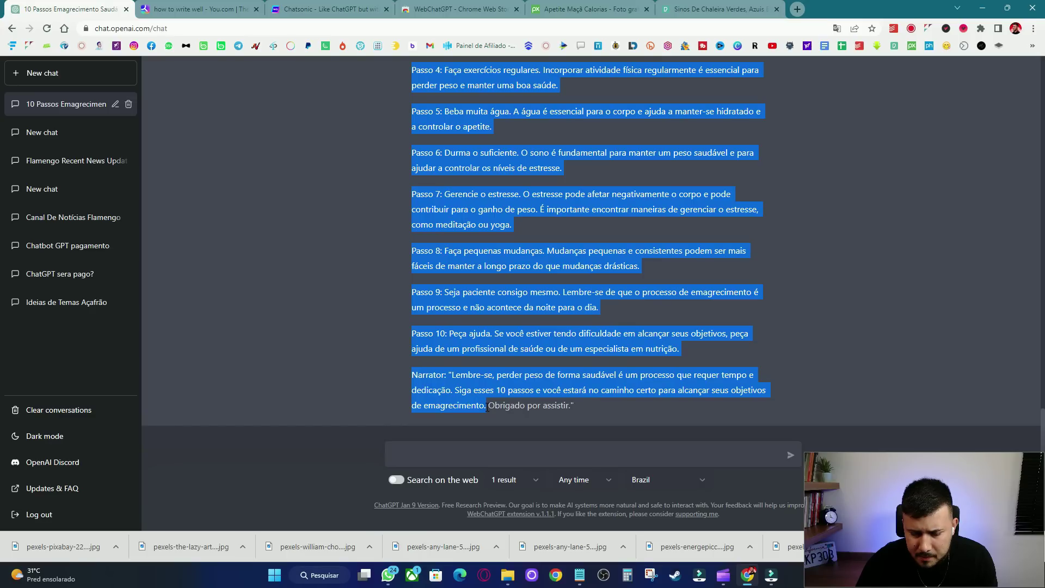
# - Ask the chat to translate the 10-step weight-loss script by sending "TRADUZA POR FAVOR"
pyautogui.rightClick(471, 384)
pyautogui.click(486, 390)
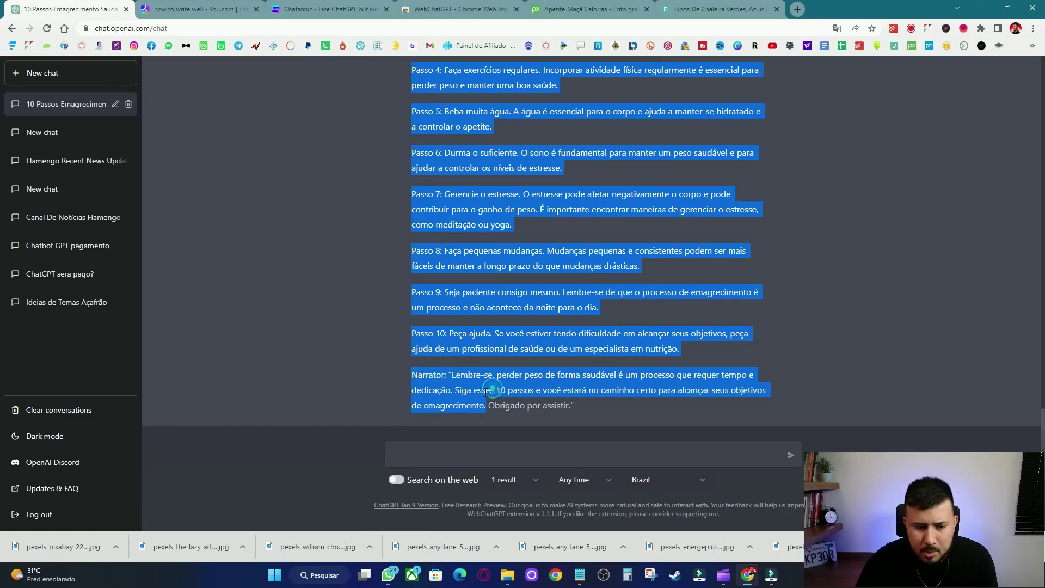
pyautogui.click(512, 456)
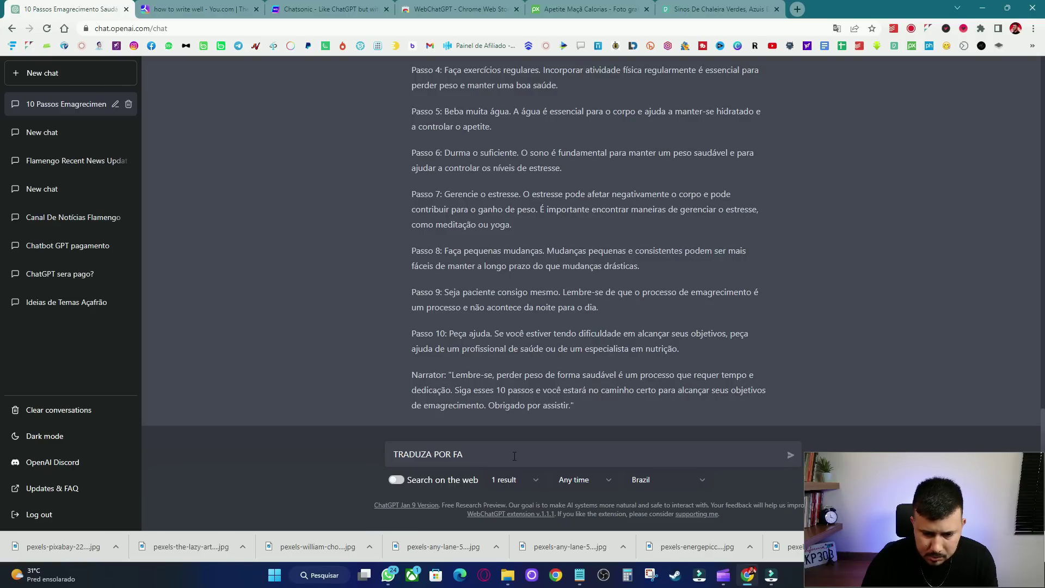
pyautogui.write('VOR')
pyautogui.press('Return')
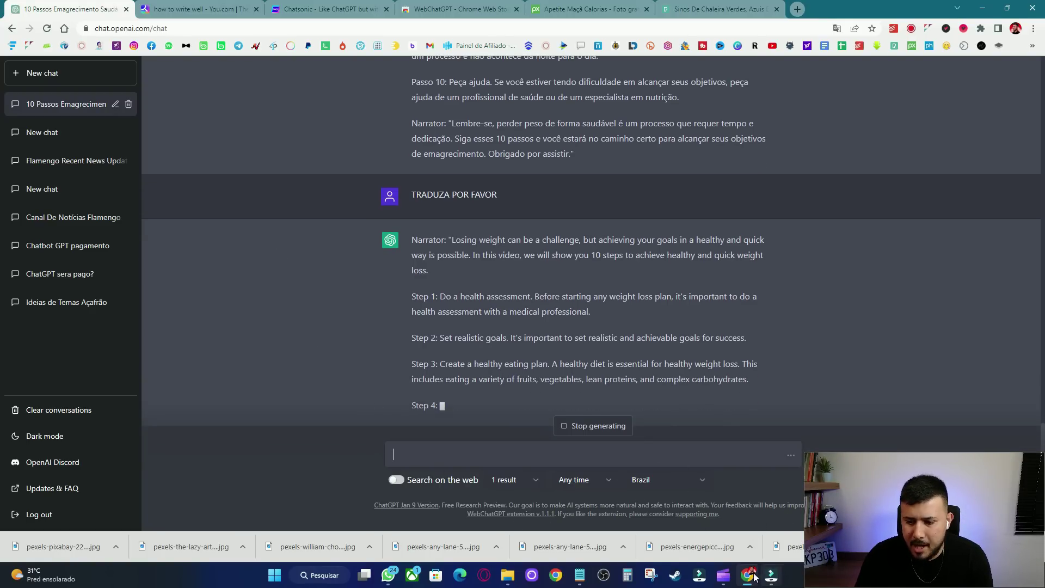
# - Switch to Clipchamp, view its home page at full window size, and return to the browser
pyautogui.click(727, 578)
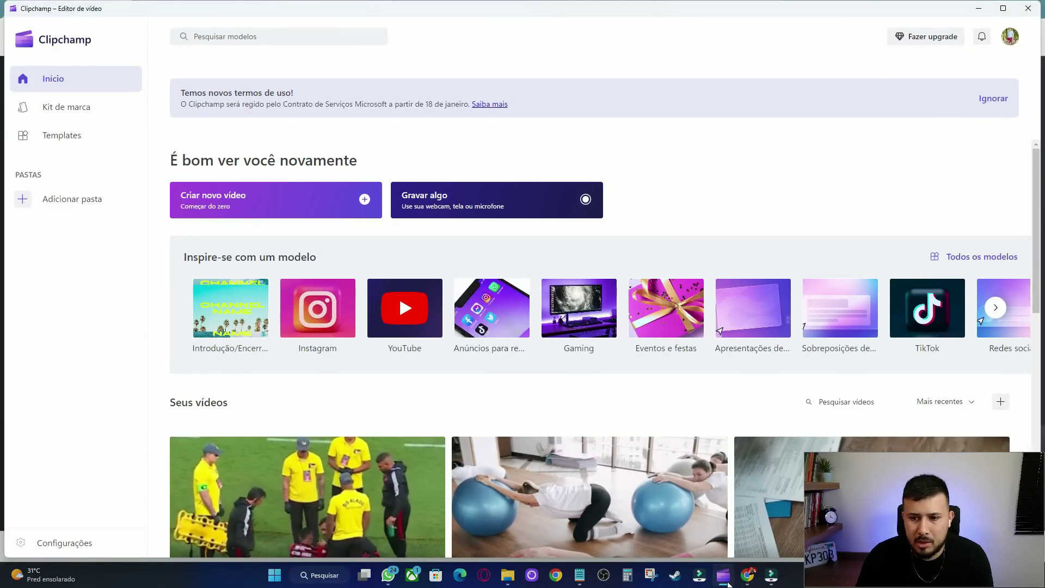
pyautogui.click(1006, 11)
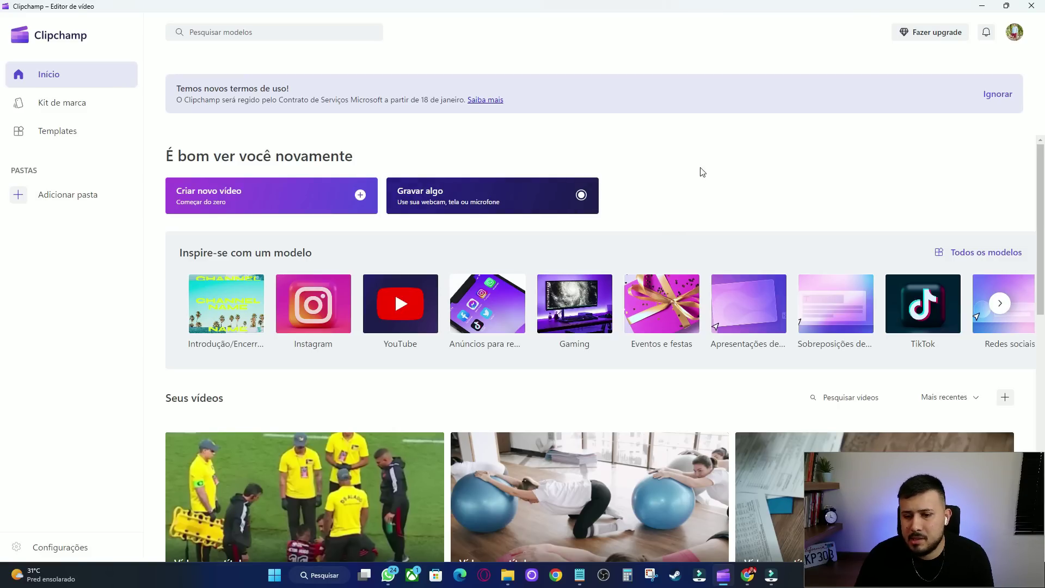
pyautogui.click(981, 7)
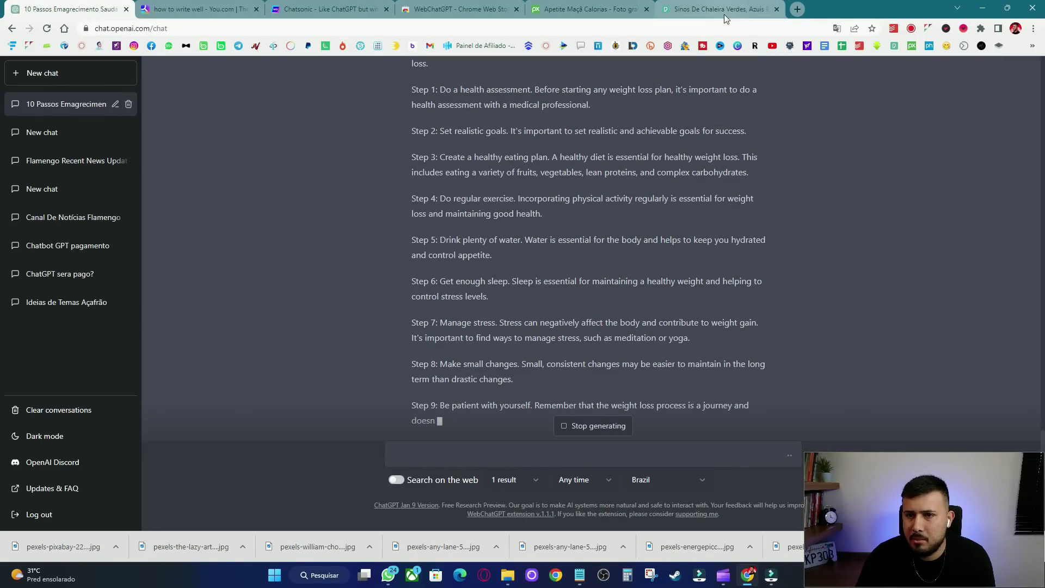
# - Search Google in a new tab for "bilbioteca de auido youtube" and open the "audio library - YouTube" result
pyautogui.click(796, 11)
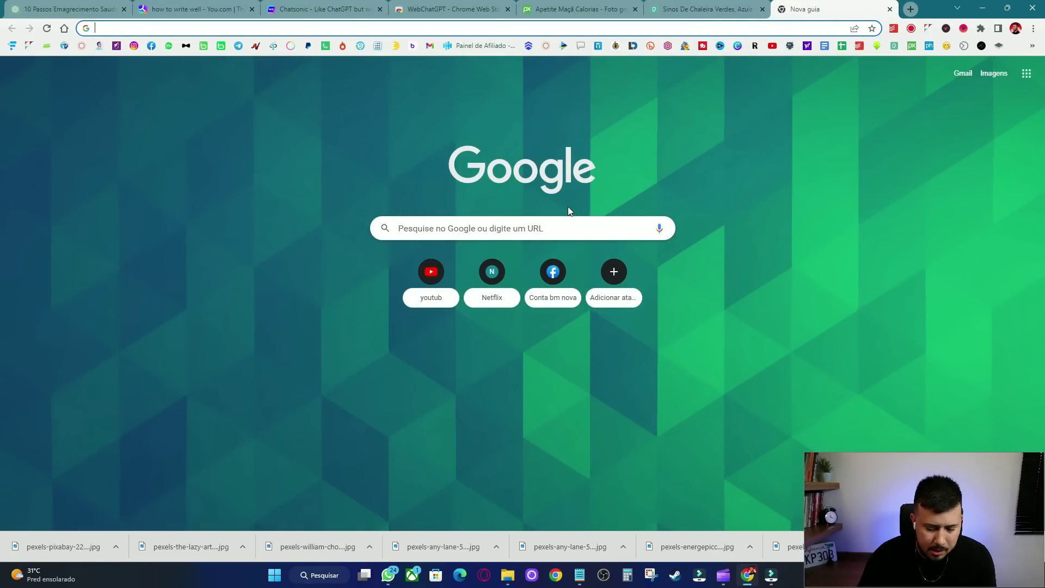
pyautogui.write('bi')
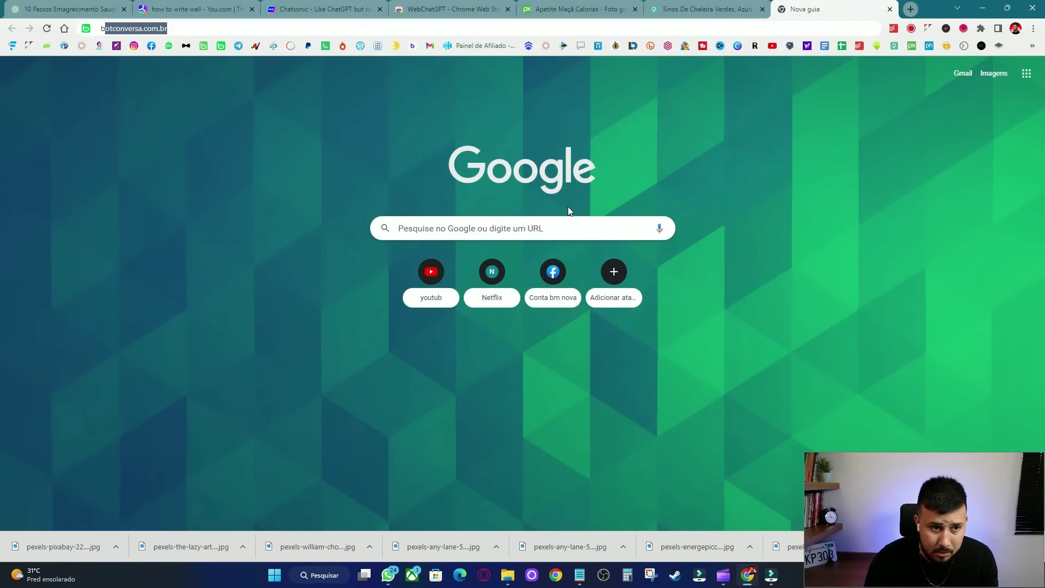
pyautogui.write('lbi')
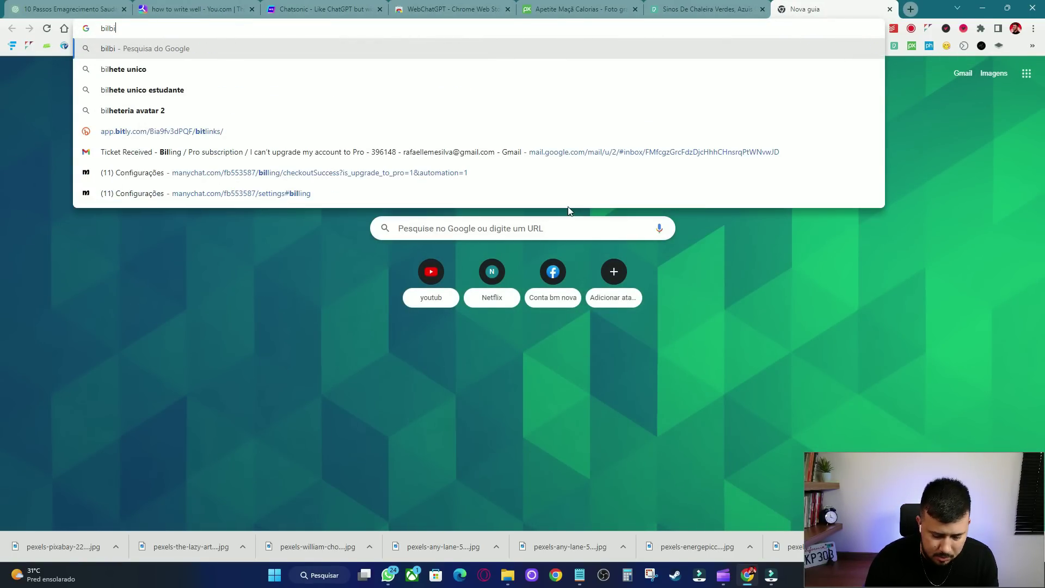
pyautogui.write('oteca de aui')
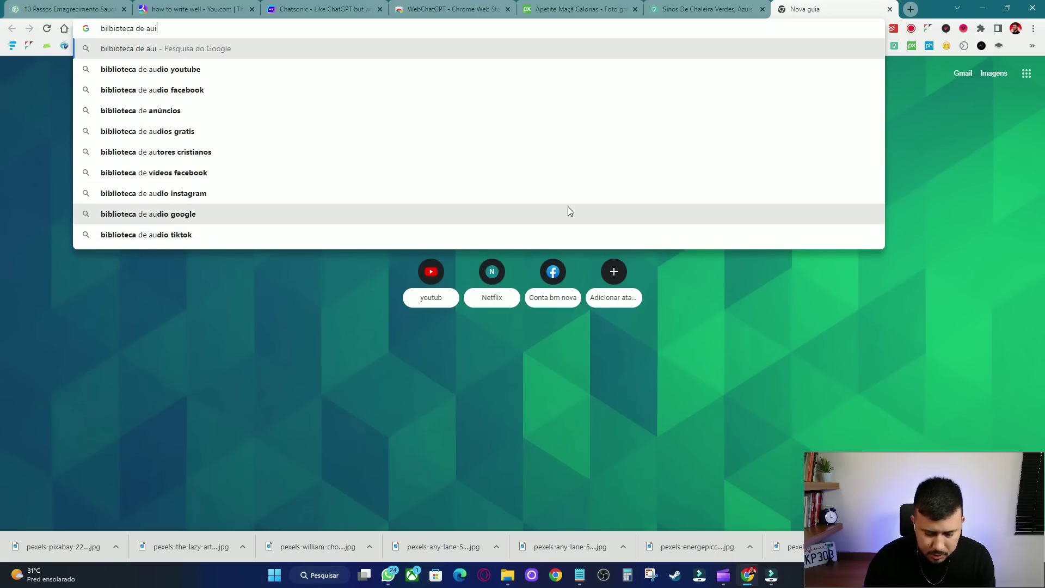
pyautogui.write('do youtube')
pyautogui.press('Return')
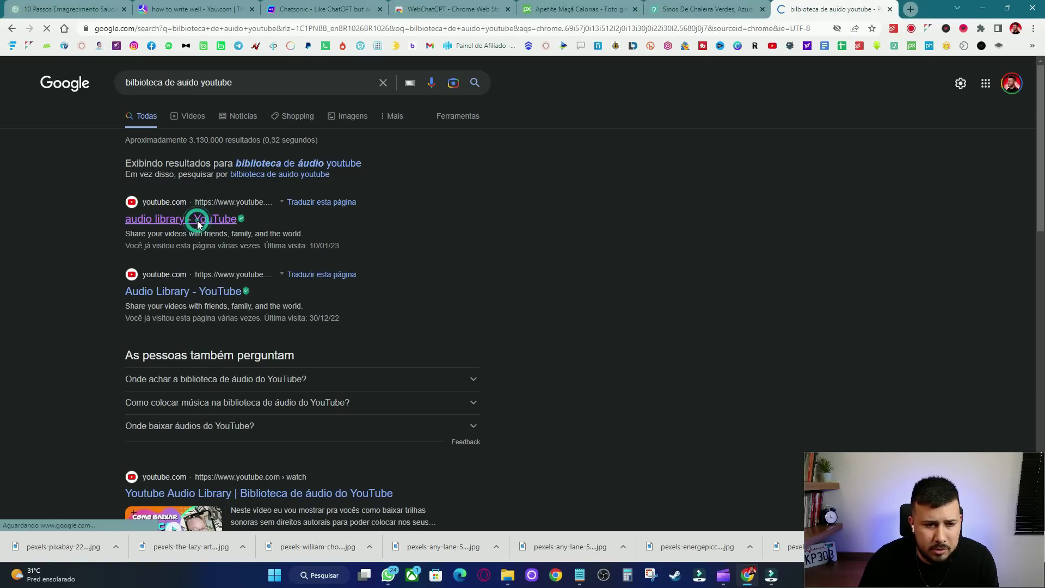
pyautogui.click(198, 220)
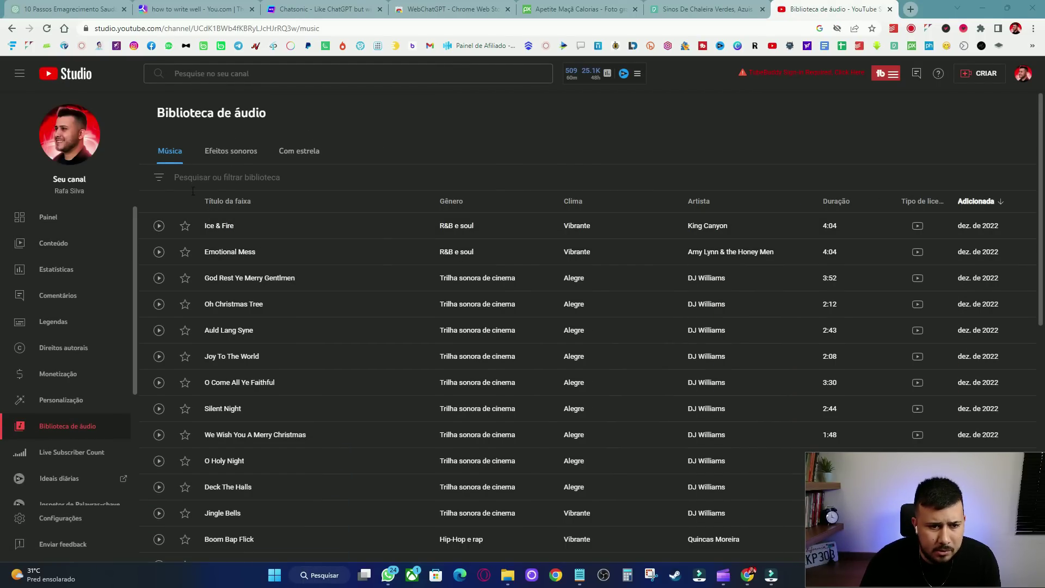
# - Filter the audio library's music by the genre Pop
pyautogui.click(159, 178)
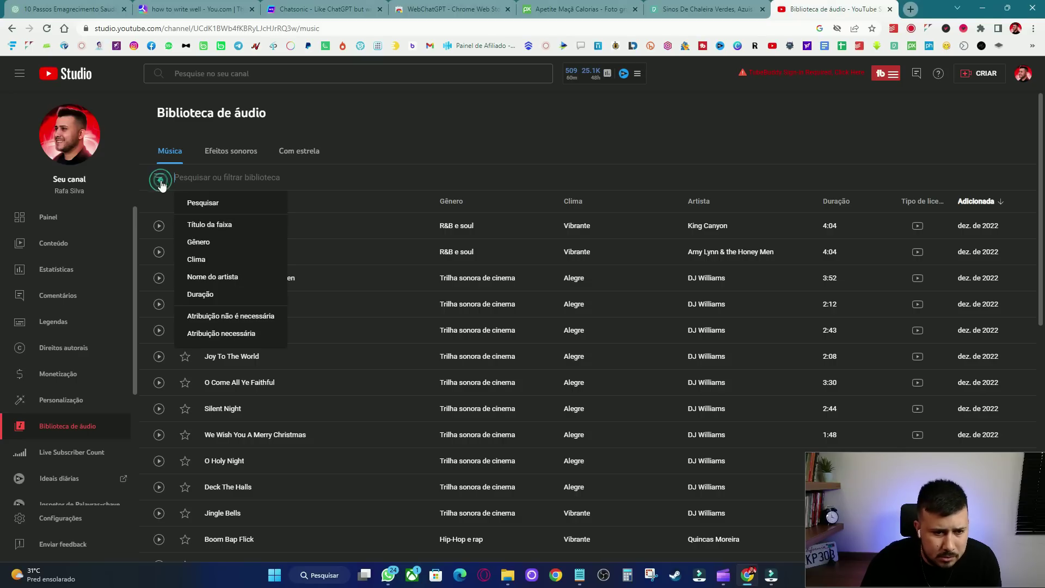
pyautogui.click(209, 244)
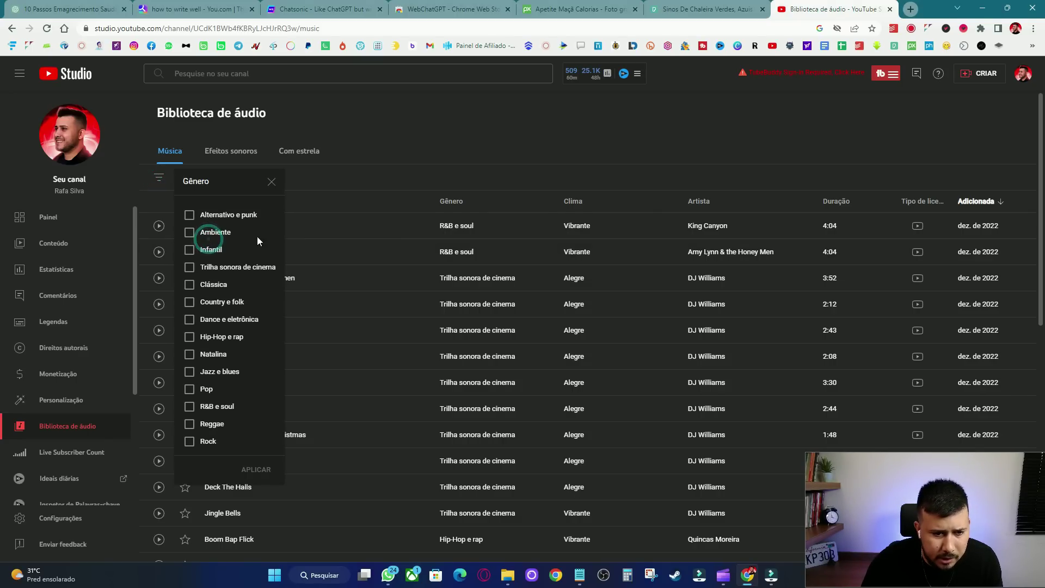
pyautogui.click(203, 392)
pyautogui.click(256, 469)
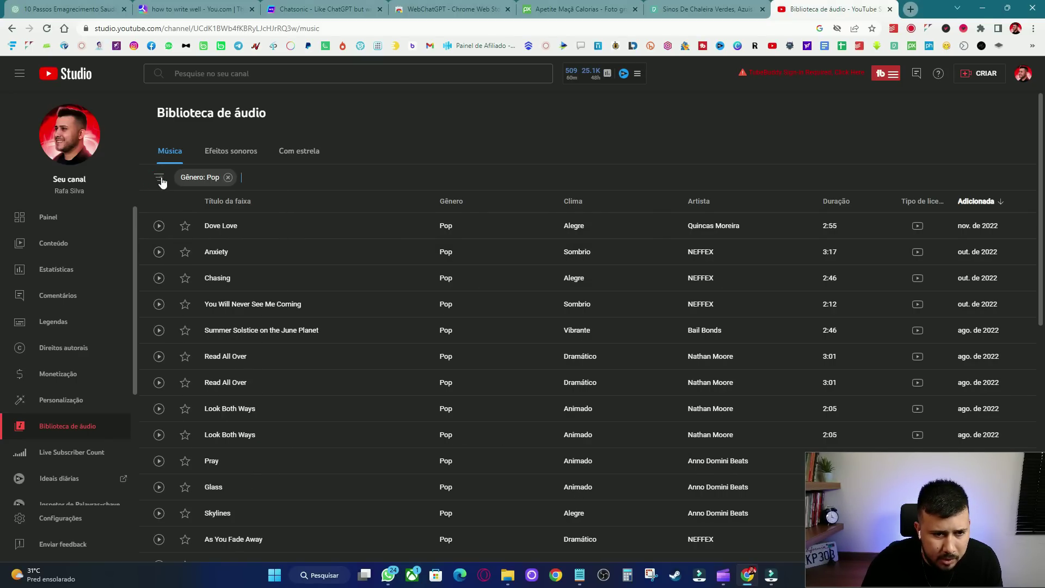
# - Add a mood (Clima) filter of Animado to the music list
pyautogui.click(159, 179)
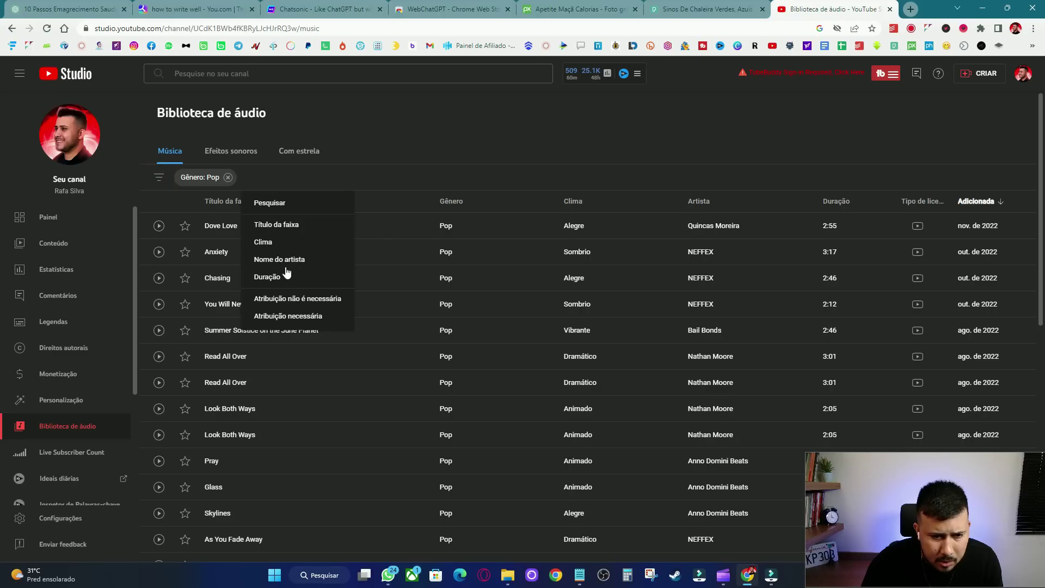
pyautogui.click(276, 240)
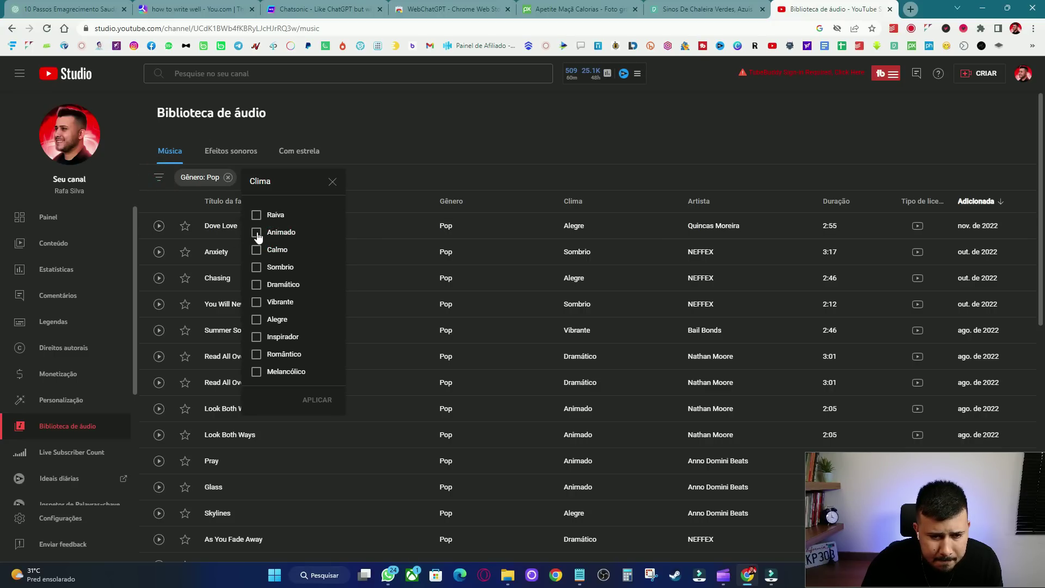
pyautogui.click(256, 232)
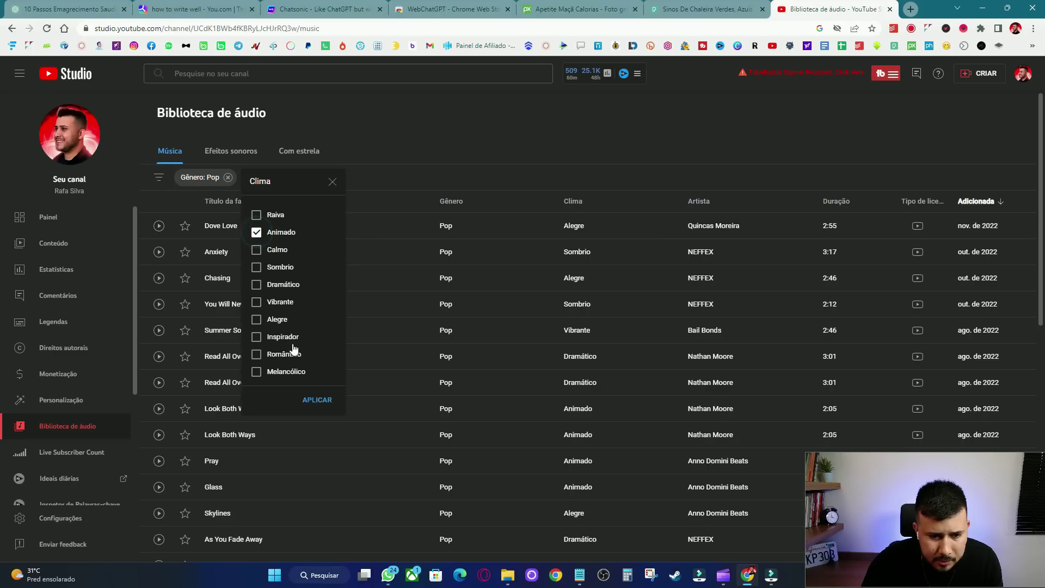
pyautogui.click(316, 400)
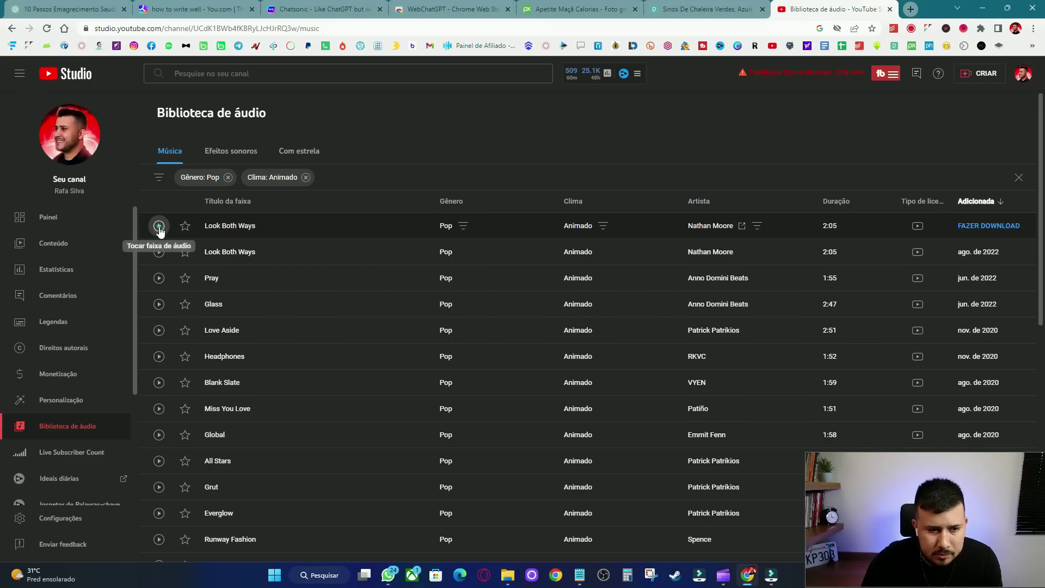
# - Preview both "Look Both Ways" tracks and "Pray", pausing "Pray" and moving its playback position back to 0:05
pyautogui.click(159, 227)
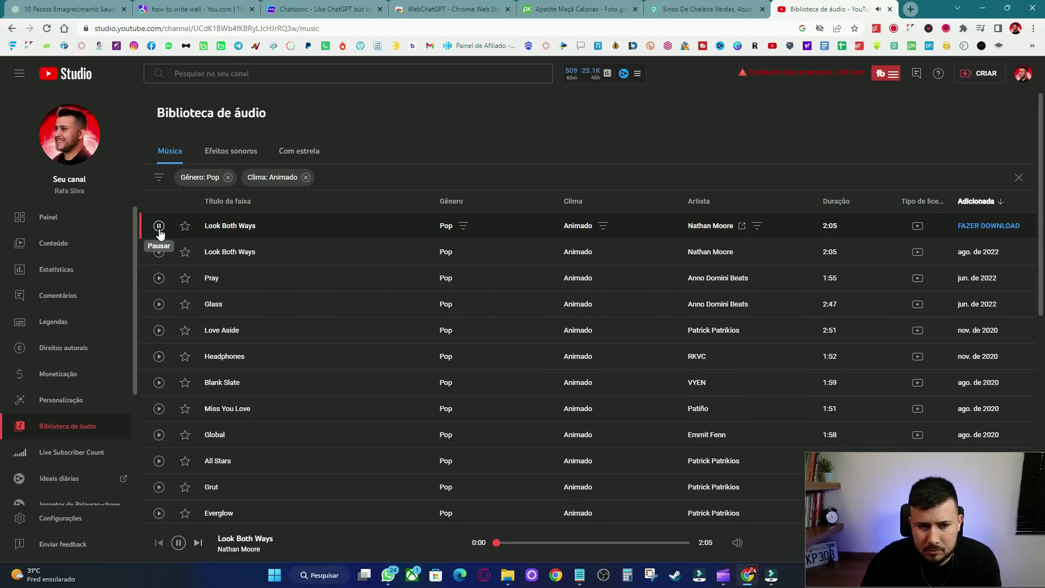
pyautogui.click(159, 251)
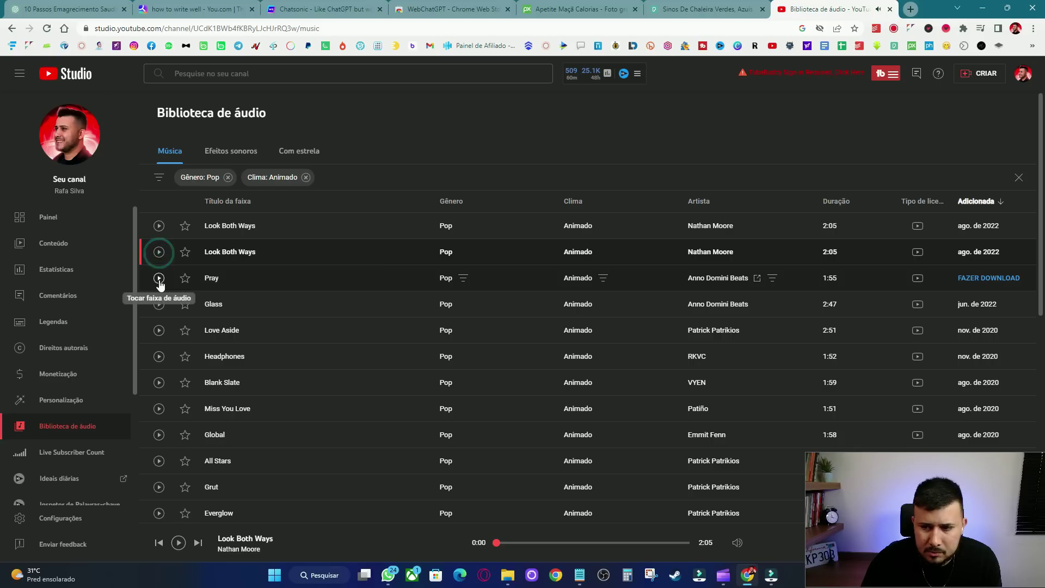
pyautogui.click(159, 278)
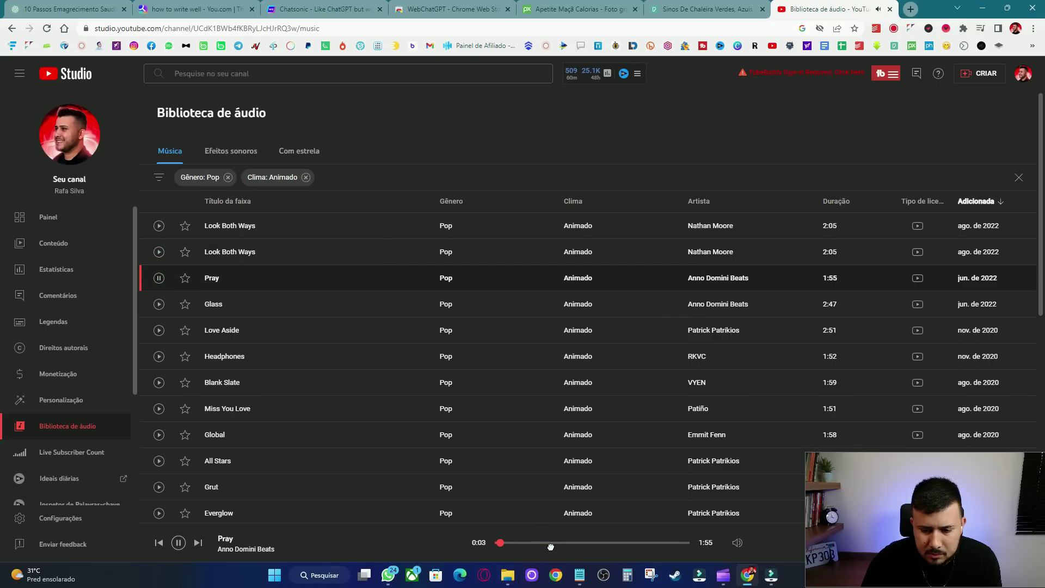
pyautogui.click(159, 280)
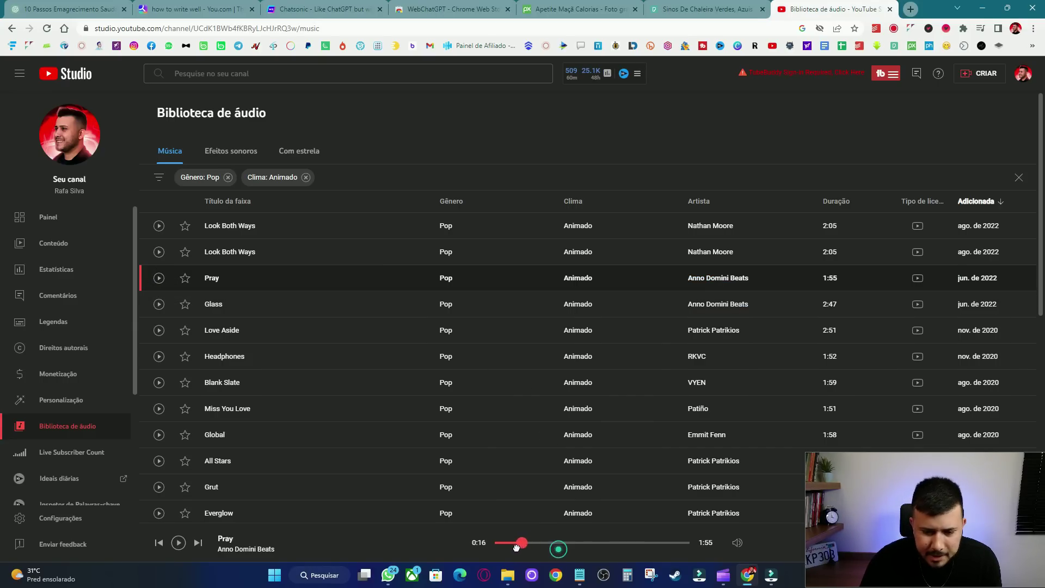
pyautogui.moveTo(516, 547); pyautogui.dragTo(503, 543)
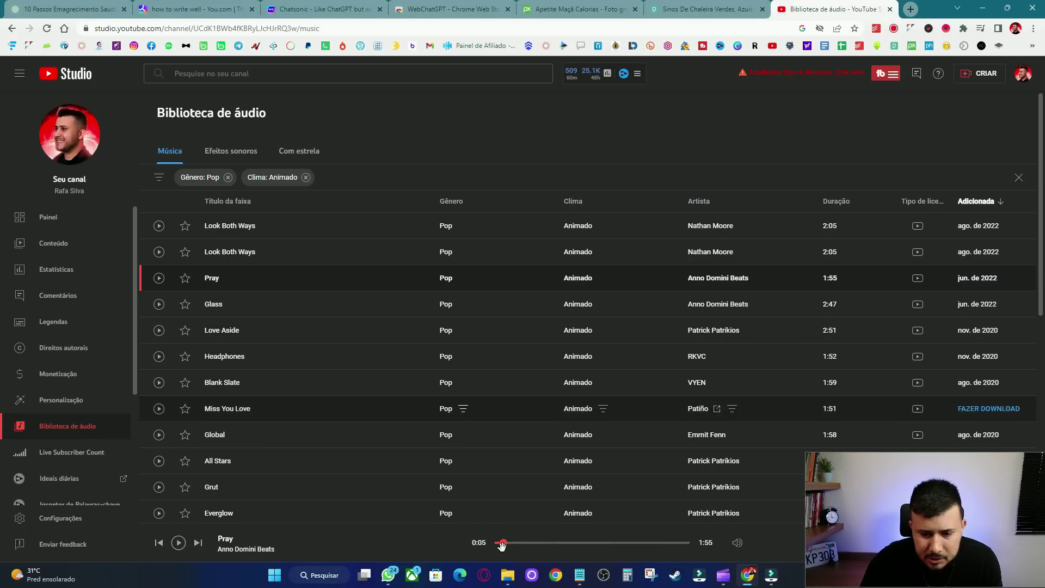
# - Review the licence details of the track "Pray" and download it as an MP3 into the EMAGRECERRRRRR folder
pyautogui.moveTo(917, 279)
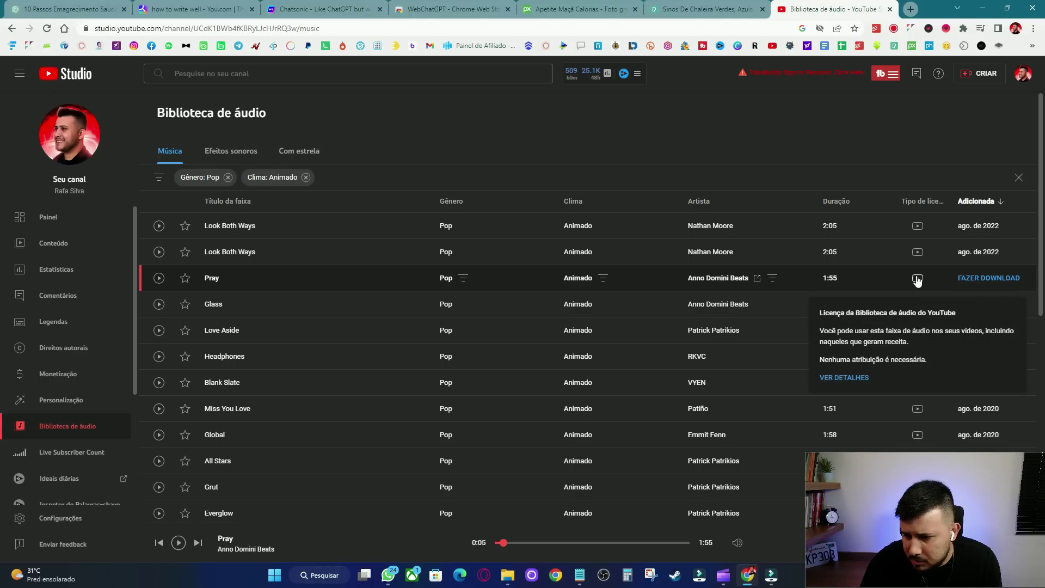
pyautogui.click(838, 381)
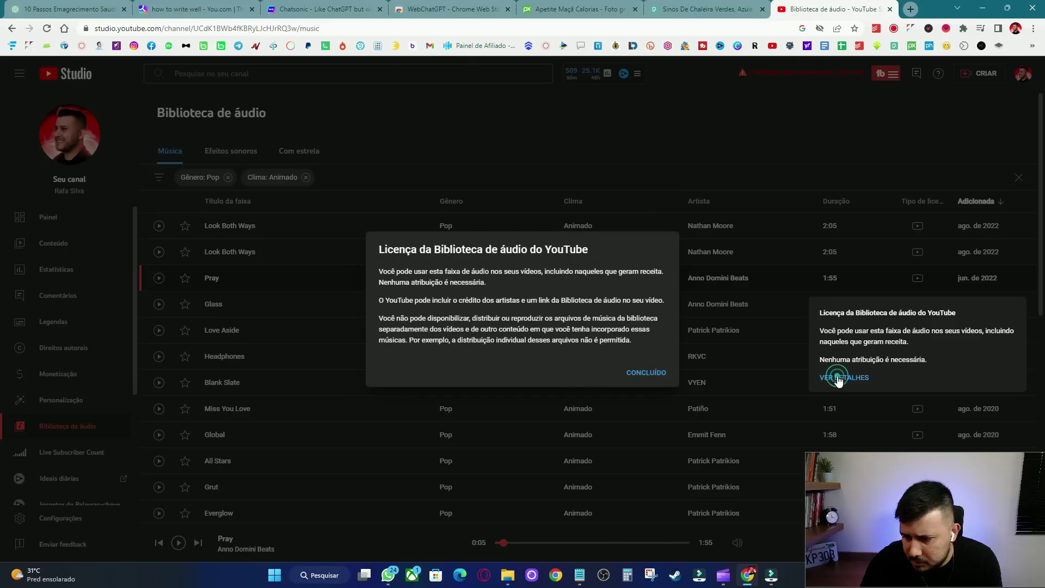
pyautogui.click(648, 372)
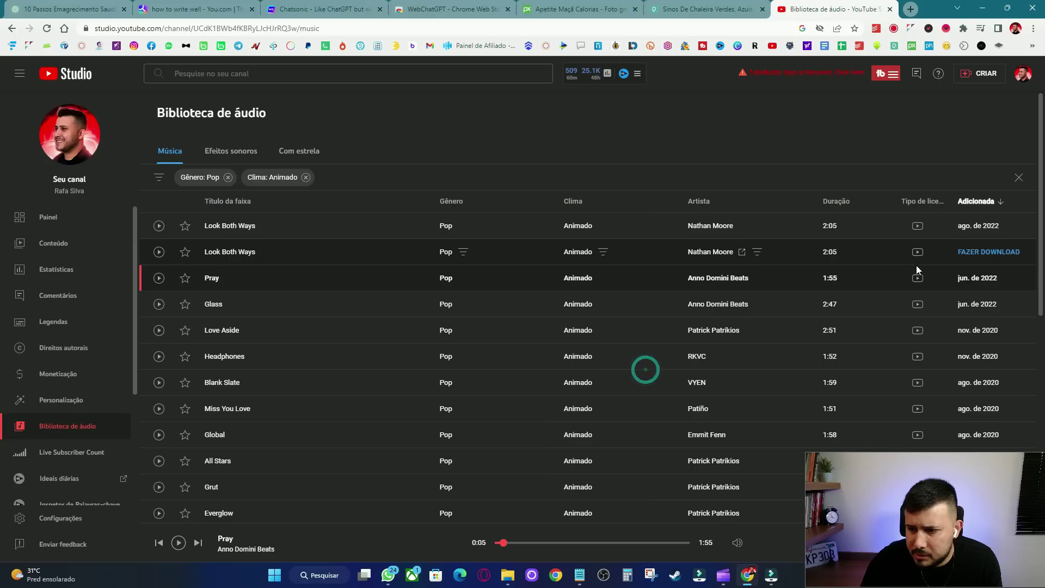
pyautogui.click(993, 278)
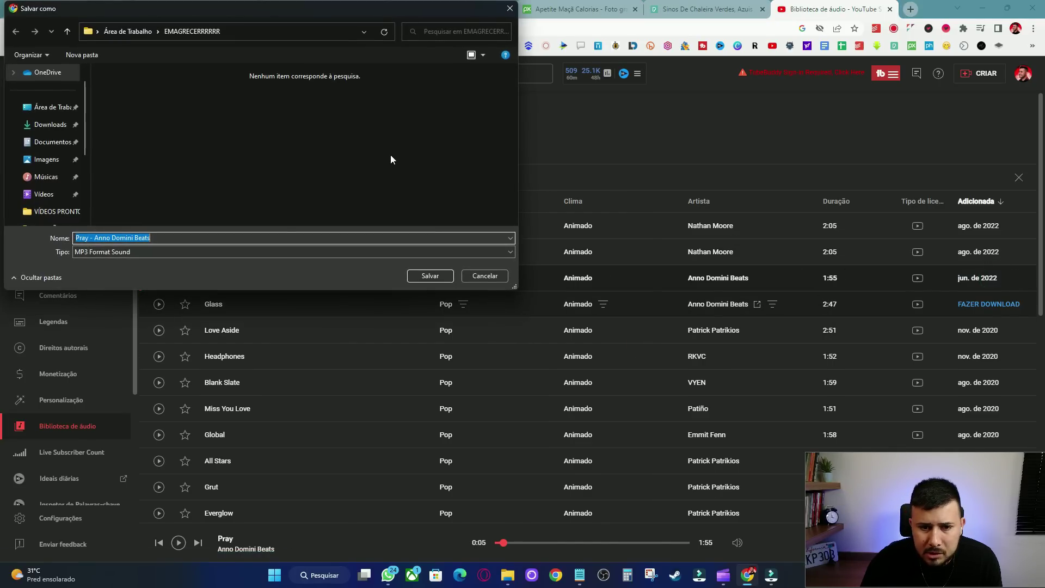
pyautogui.click(432, 276)
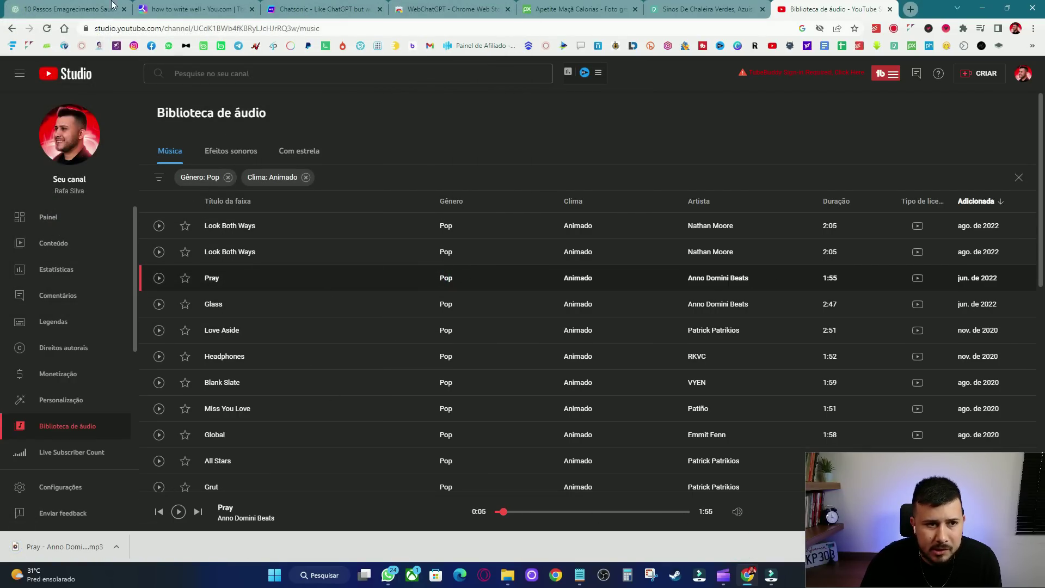
# - Copy the translated script from "Losing weight can be a challenge" through Step 10 and paste it between the two paragraphs in Notepad
pyautogui.click(66, 8)
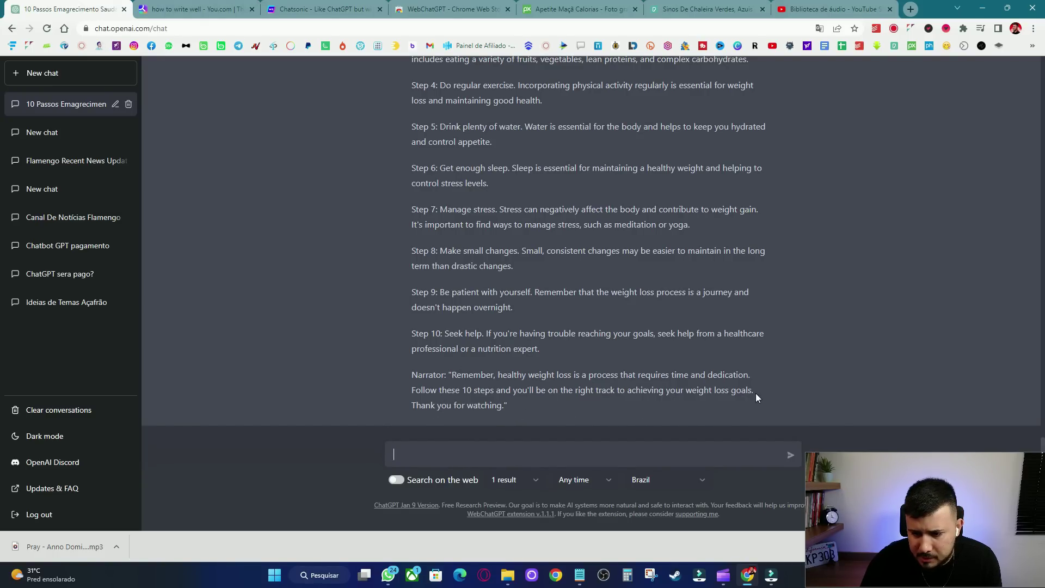
pyautogui.moveTo(755, 389); pyautogui.dragTo(445, 141)
pyautogui.hotkey('ctrl', 'c')
pyautogui.scroll(1, 552, 403)
pyautogui.scroll(3, 441, 216)
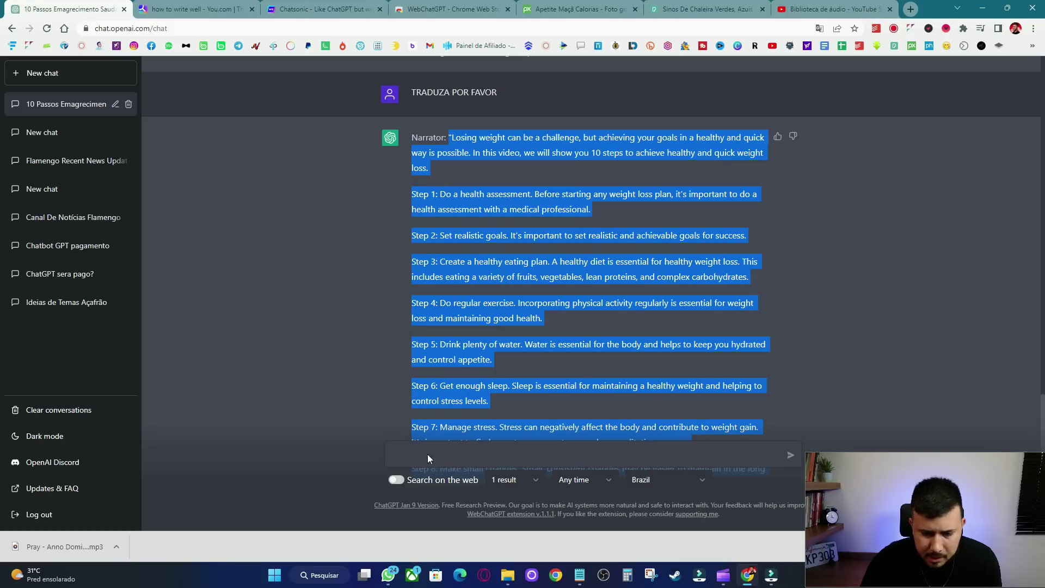
pyautogui.click(578, 578)
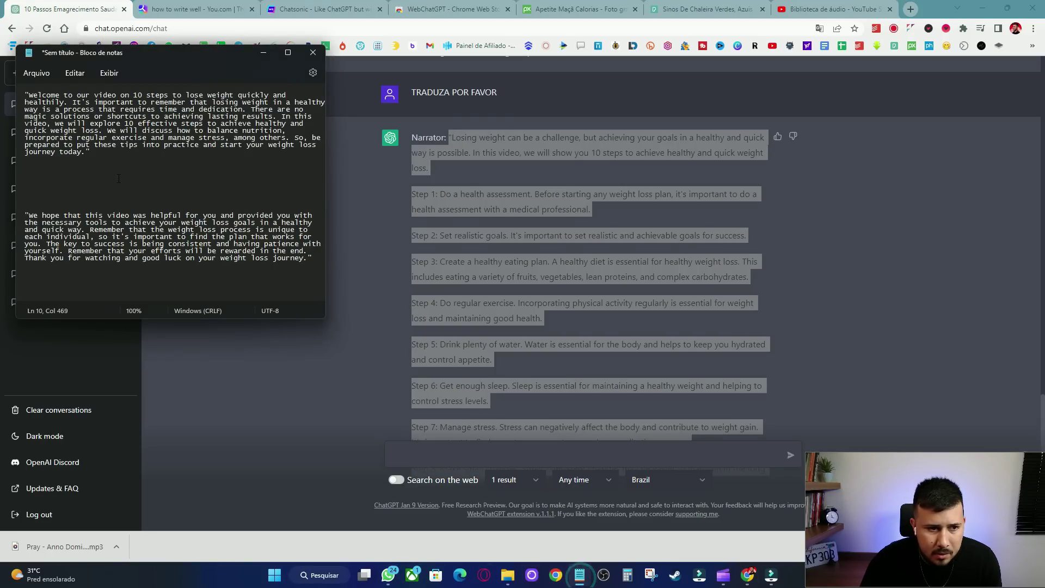
pyautogui.hotkey('ctrl', 'v')
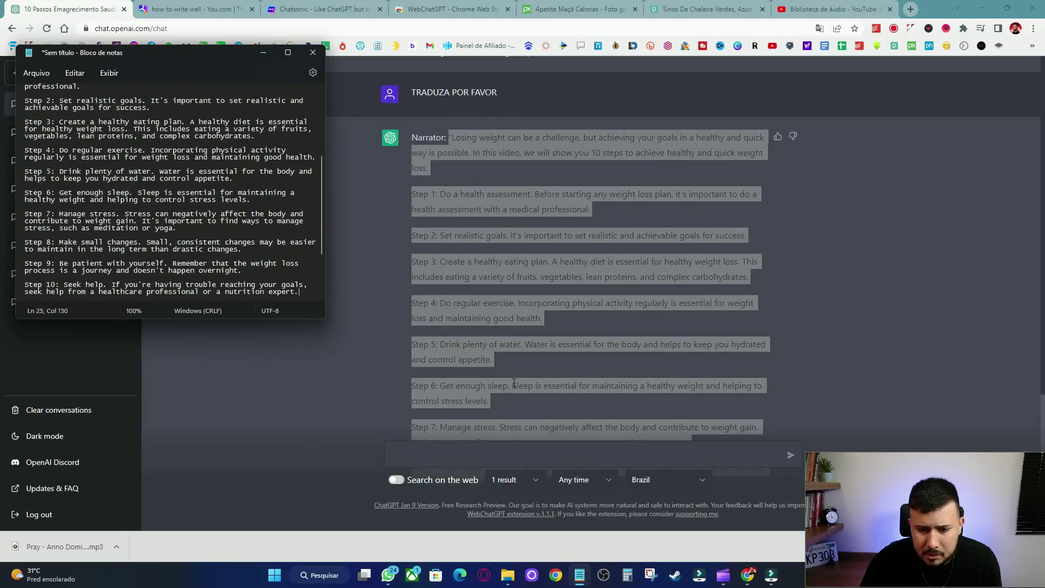
# - Copy the closing narration from "Remember, healthy weight loss" through "your weight loss goals." and paste it as a new paragraph below Step 10 in Notepad
pyautogui.scroll(-4, 514, 383)
pyautogui.click(559, 357)
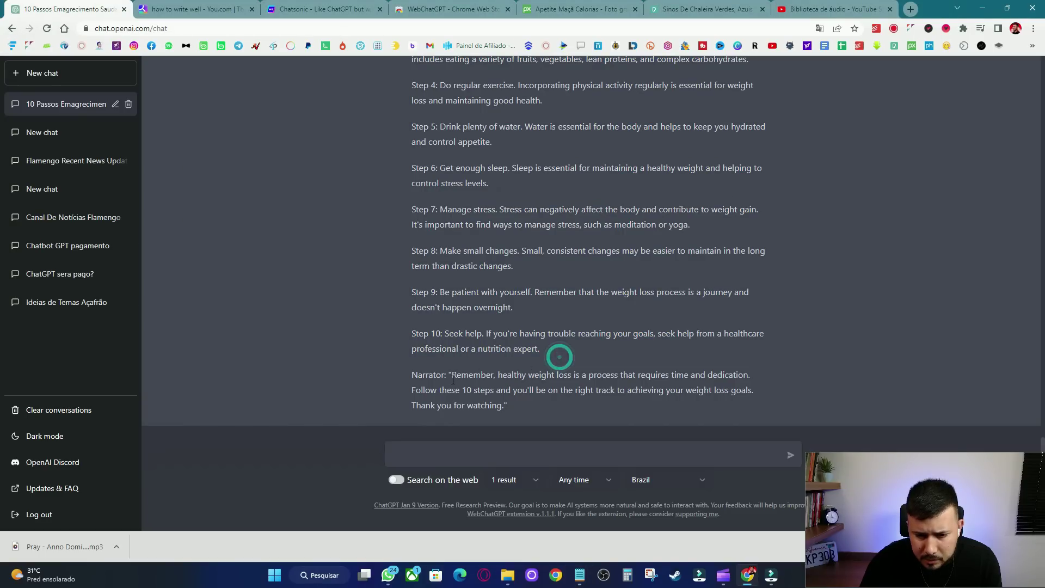
pyautogui.moveTo(473, 376); pyautogui.dragTo(769, 392)
pyautogui.hotkey('ctrl', 'c')
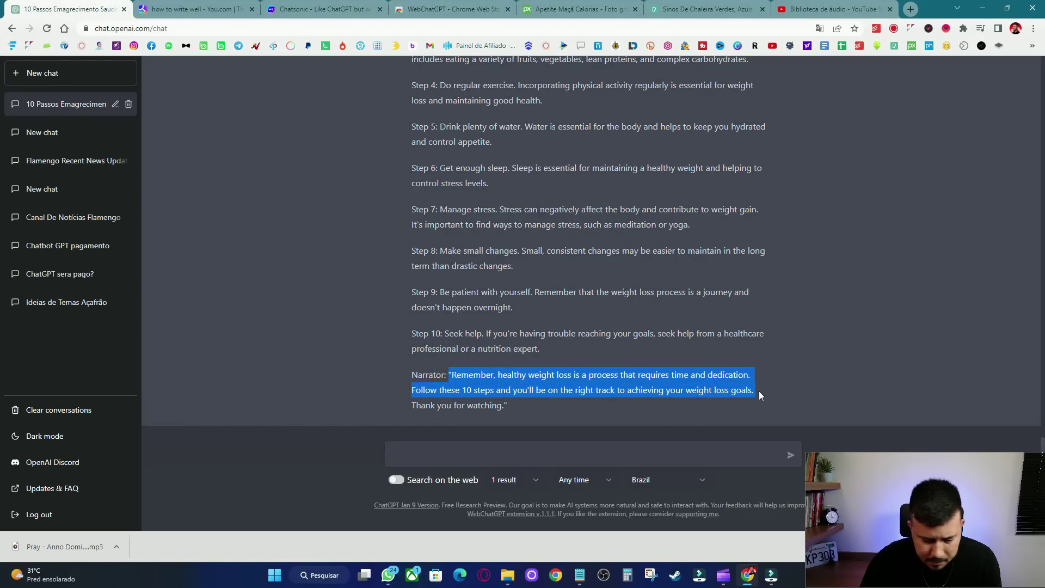
pyautogui.click(591, 577)
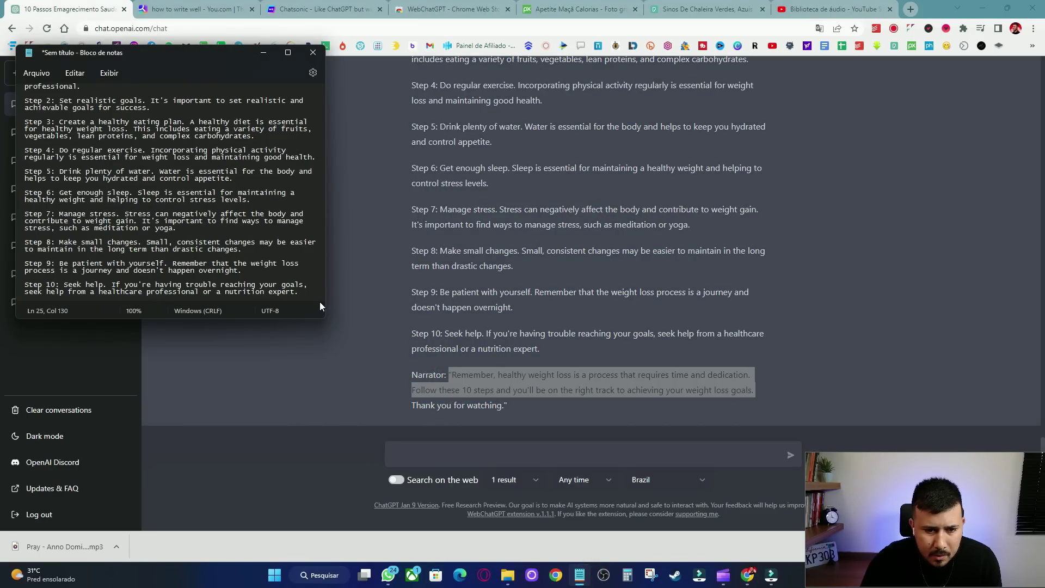
pyautogui.press('Return')
pyautogui.press('Return')
pyautogui.hotkey('ctrl', 'v')
# - Remove the opening quotation mark and the surplus blank lines before the paragraph starting "We hope that this video"
pyautogui.scroll(-2, 259, 270)
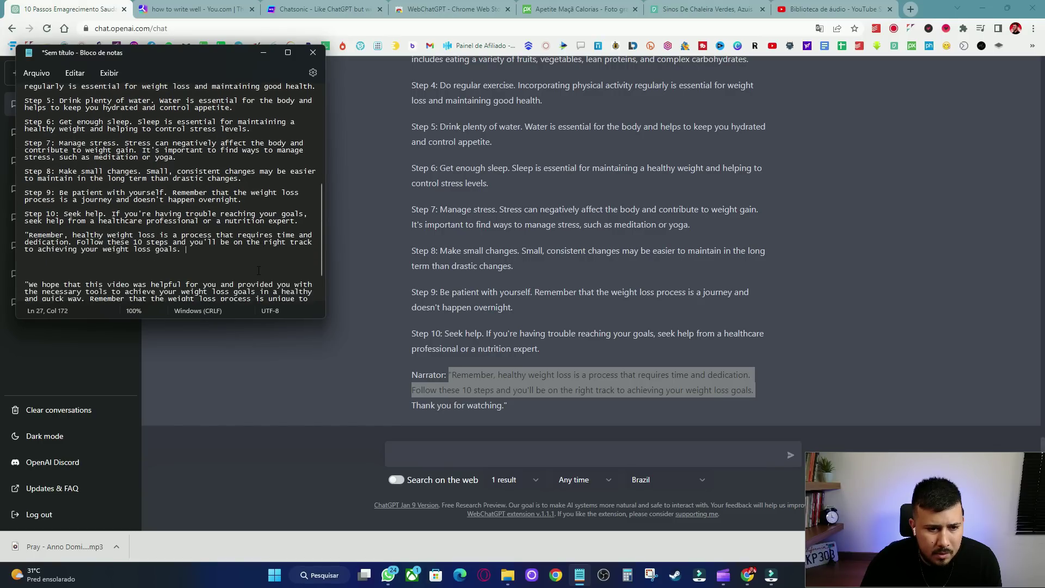
pyautogui.scroll(-2, 259, 270)
pyautogui.press('BackSpace')
pyautogui.press('BackSpace')
pyautogui.press('BackSpace')
pyautogui.press('BackSpace')
pyautogui.press('BackSpace')
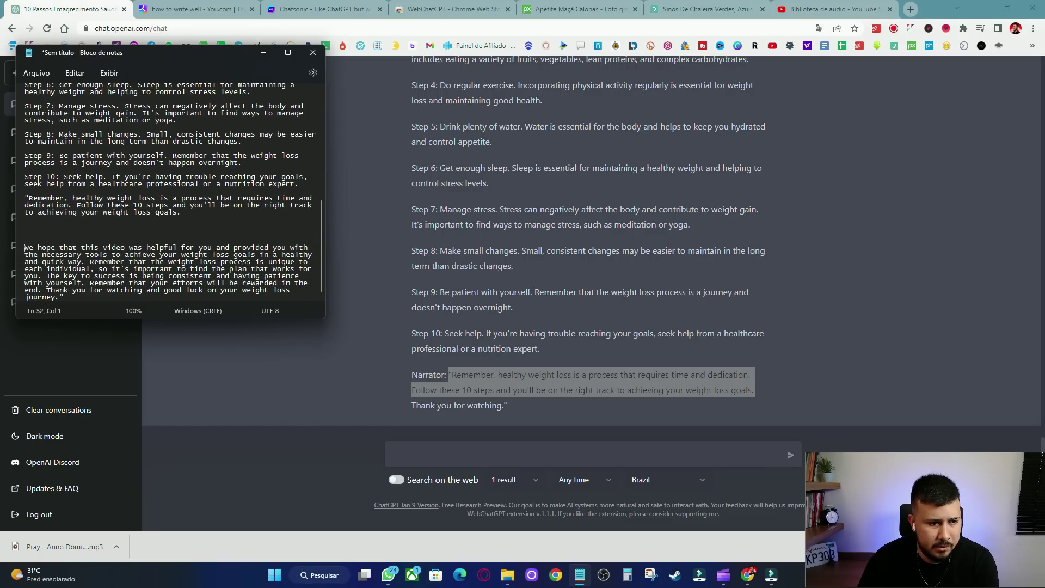
pyautogui.press('Return')
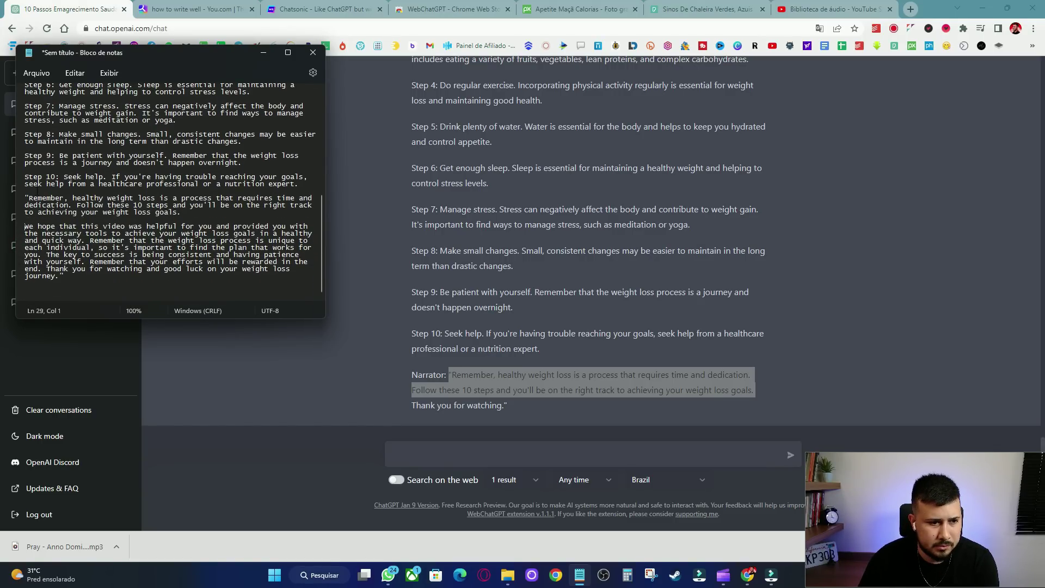
# - Delete the stray quotation marks around the "Remember", "Losing weight" and "Welcome" paragraphs, and close the extra gap after the introduction
pyautogui.click(26, 197)
pyautogui.scroll(11, 188, 220)
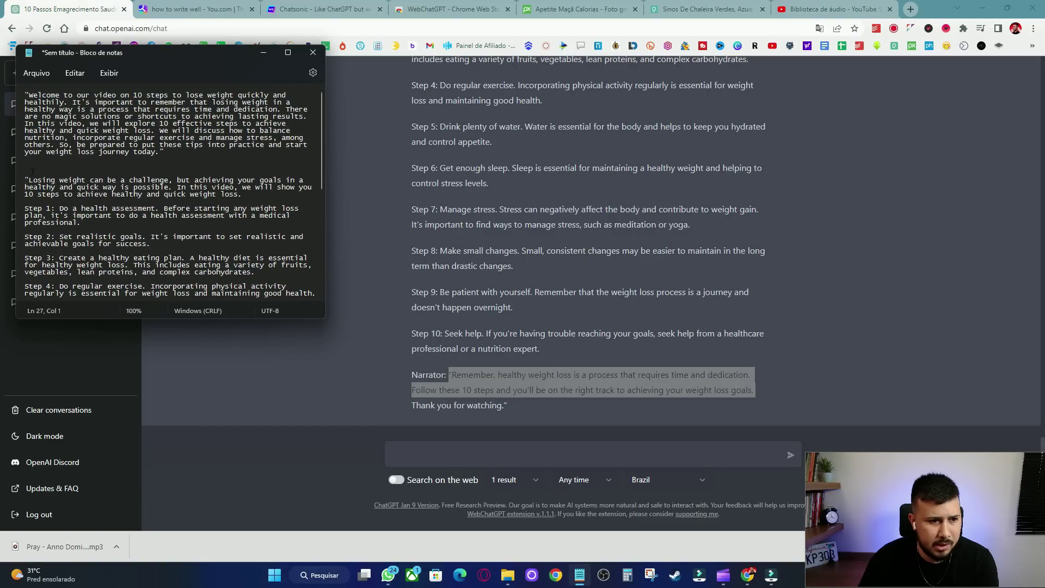
pyautogui.press('BackSpace')
pyautogui.press('BackSpace')
pyautogui.press('BackSpace')
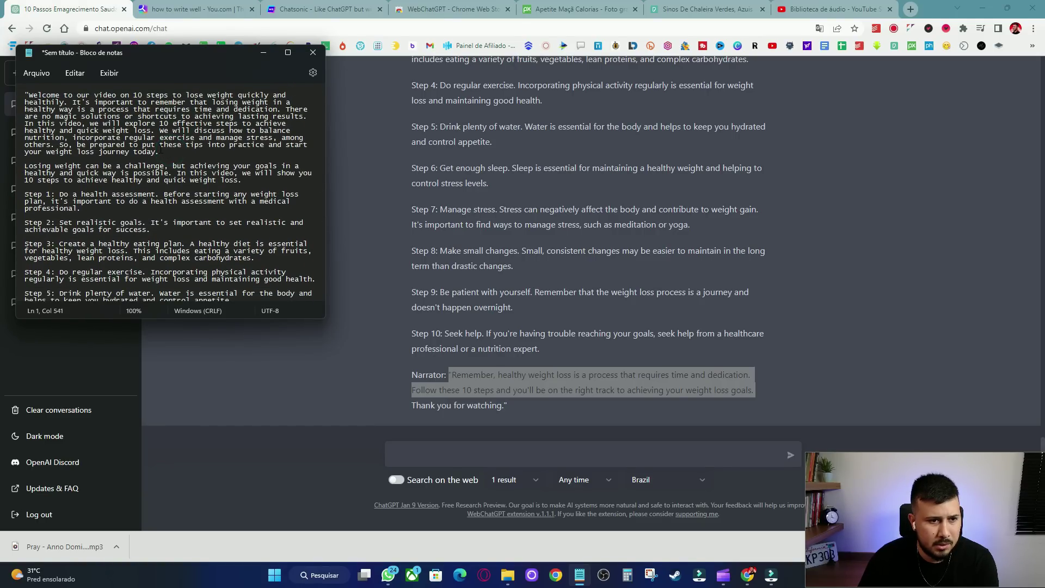
pyautogui.click(29, 94)
pyautogui.press('BackSpace')
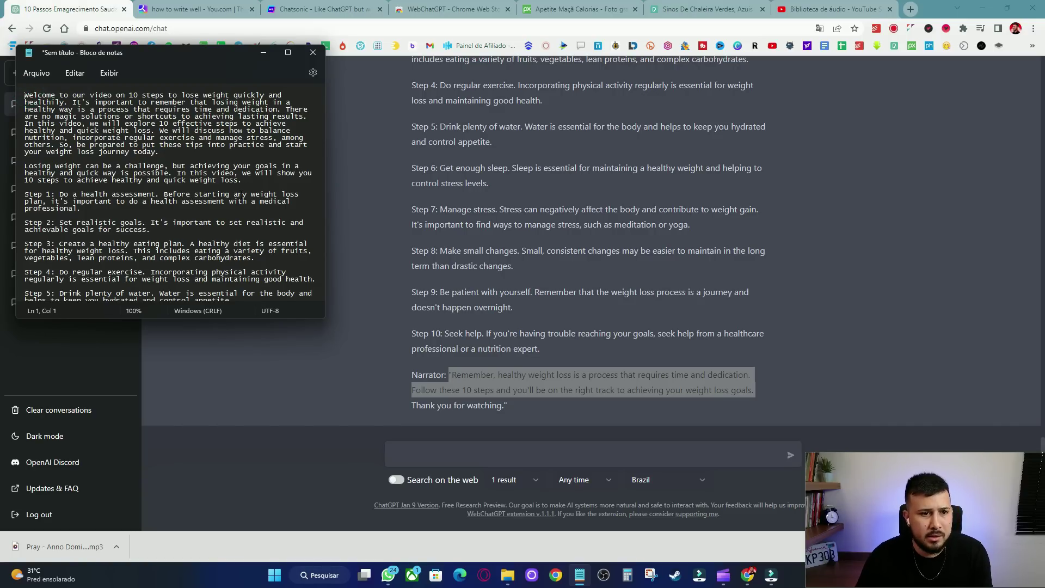
# - Copy the entire narration text in Notepad, from "Welcome to our video" to the end
pyautogui.moveTo(26, 94); pyautogui.dragTo(290, 346)
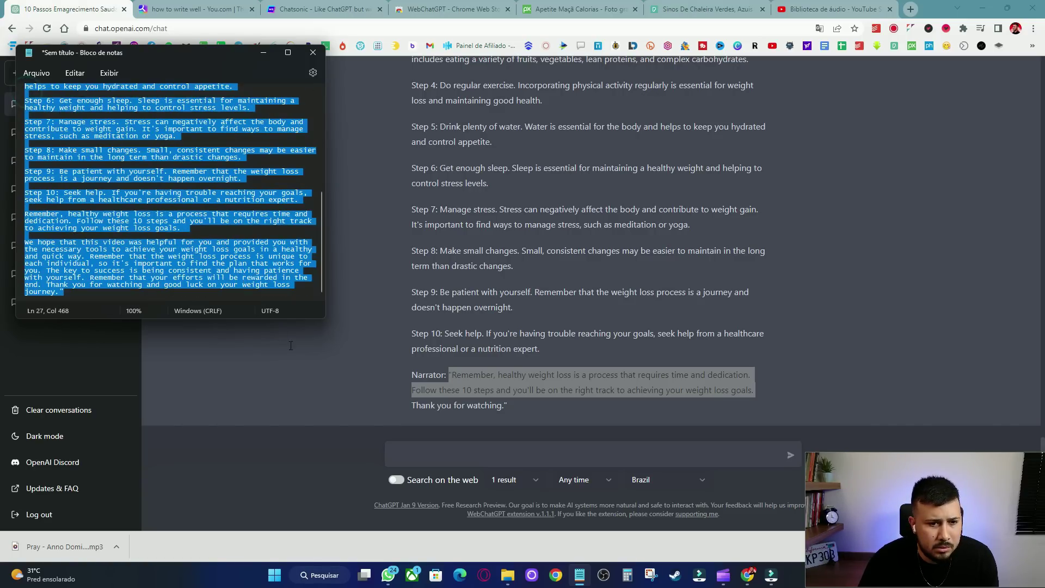
pyautogui.rightClick(168, 185)
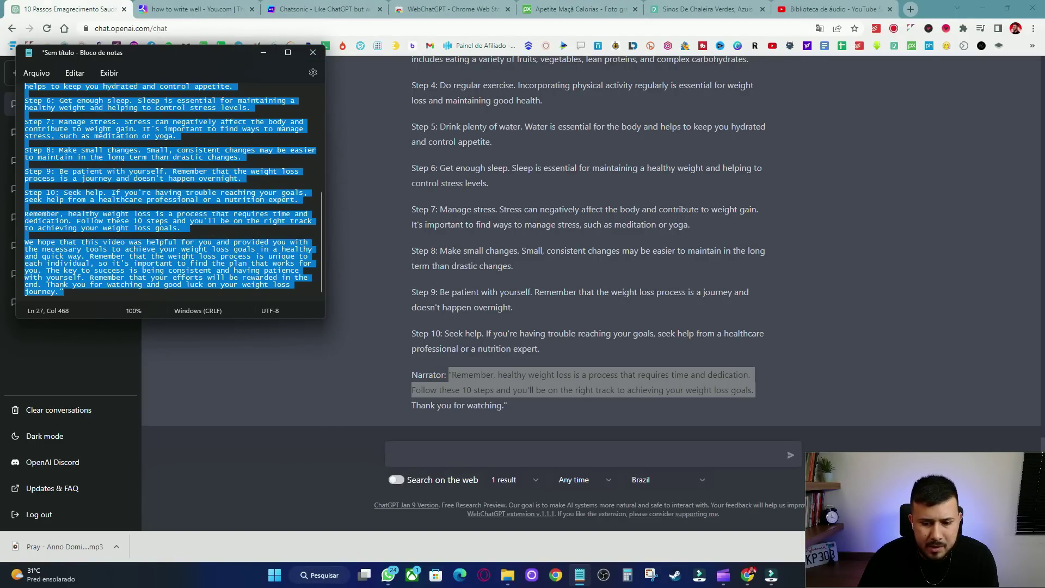
pyautogui.moveTo(875, 523); pyautogui.dragTo(894, 309)
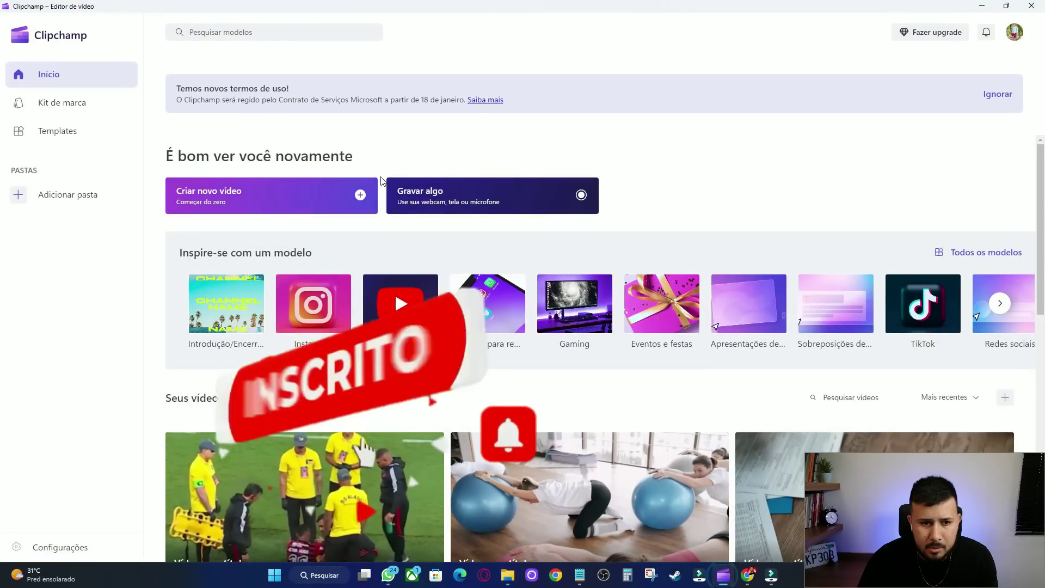
# - In Clipchamp, create a new video from scratch and paste the narration text into the text-to-speech converter
pyautogui.click(268, 193)
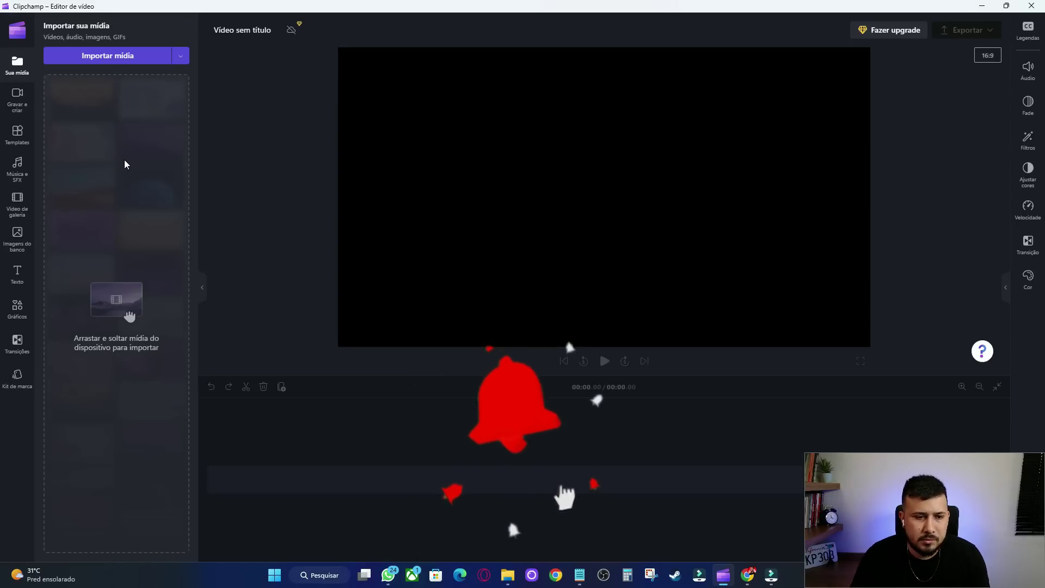
pyautogui.click(16, 101)
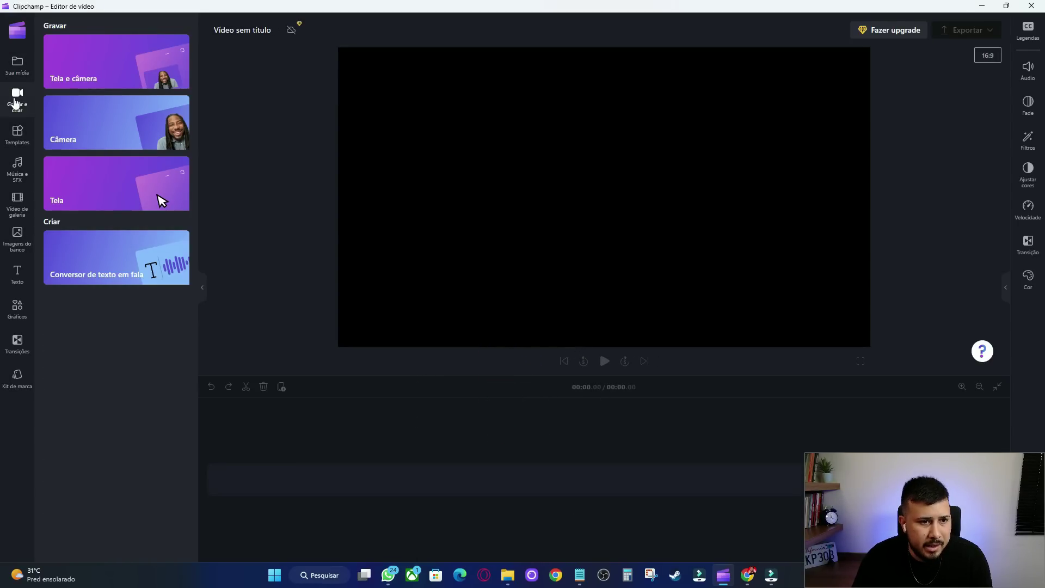
pyautogui.click(113, 262)
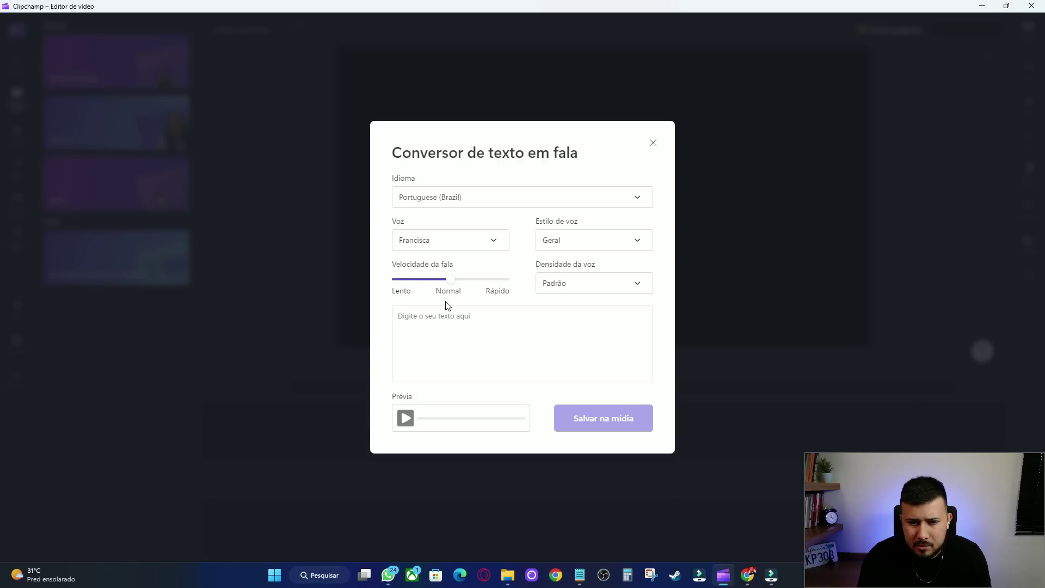
pyautogui.click(464, 336)
pyautogui.hotkey('ctrl', 'v')
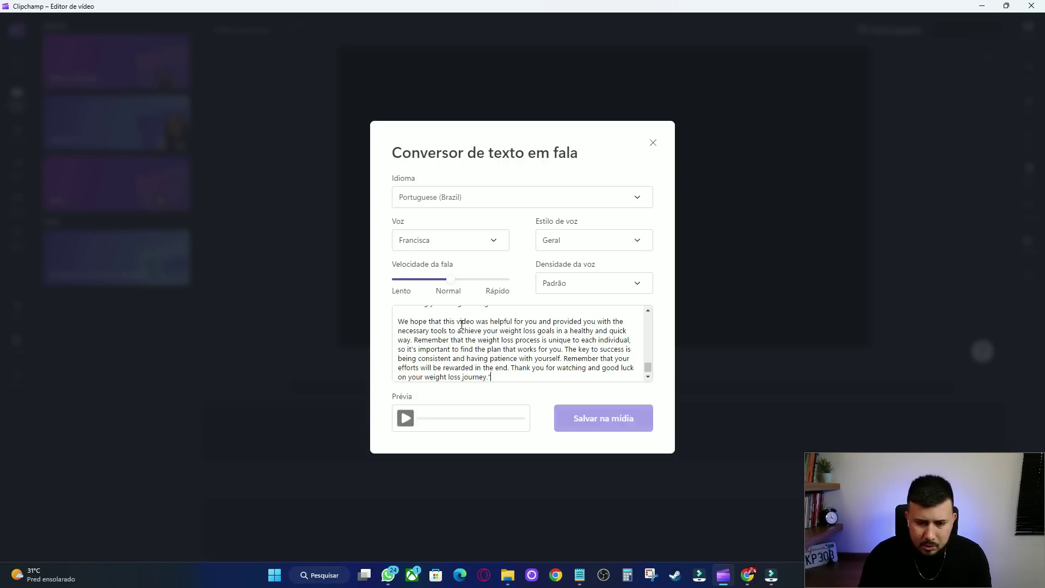
# - Check the pasted narration back to its beginning while previewing it with the Portuguese voice Francisca, and pause the preview
pyautogui.scroll(2, 503, 339)
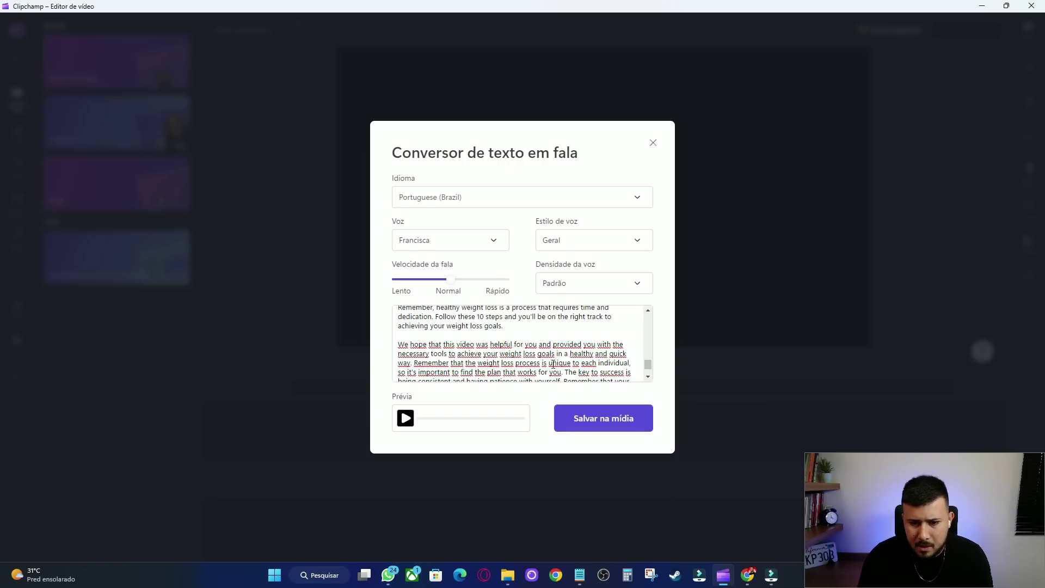
pyautogui.scroll(2, 545, 353)
pyautogui.scroll(-2, 539, 351)
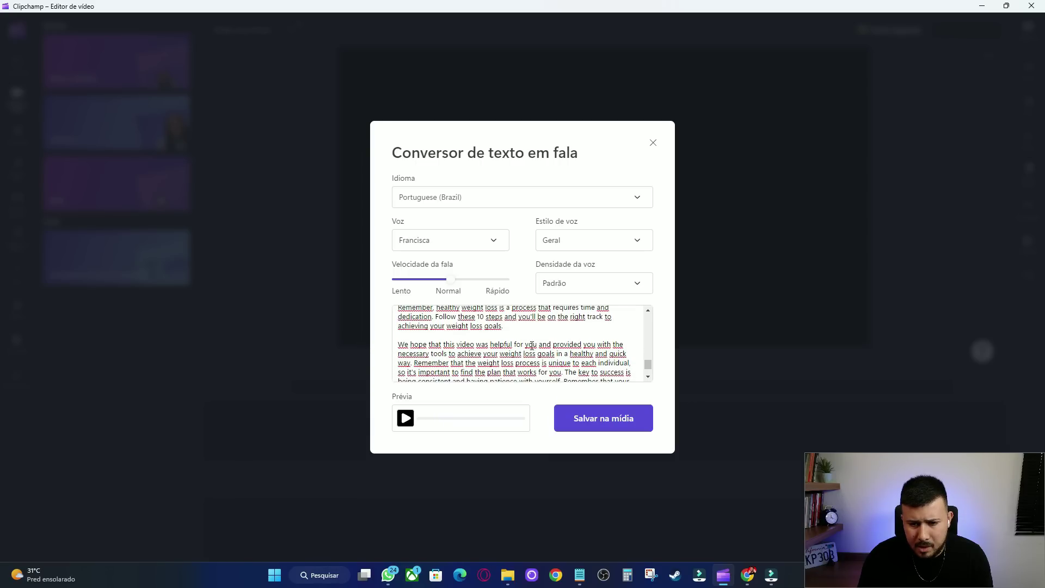
pyautogui.scroll(15, 510, 355)
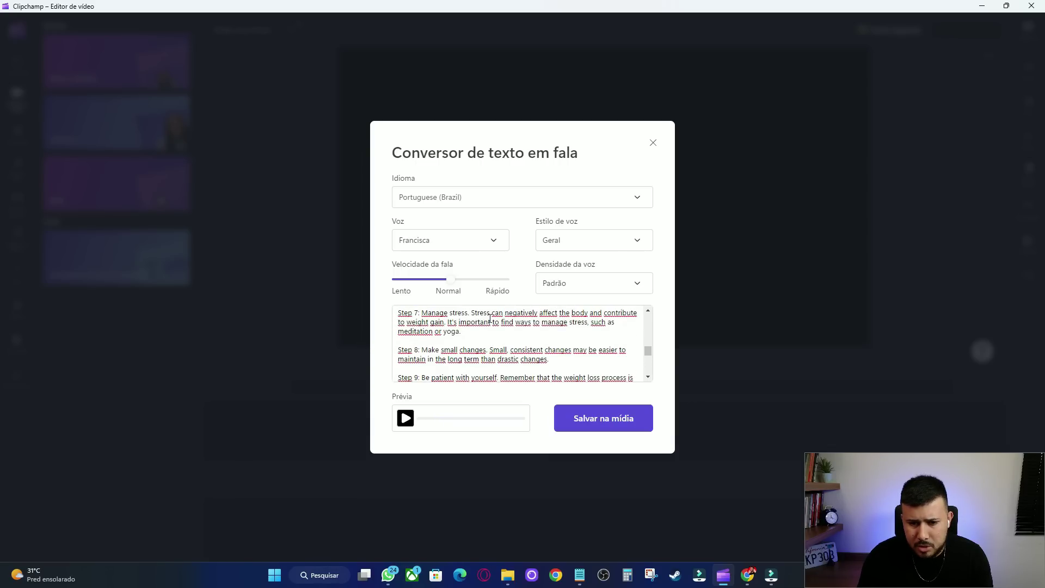
pyautogui.scroll(3, 425, 348)
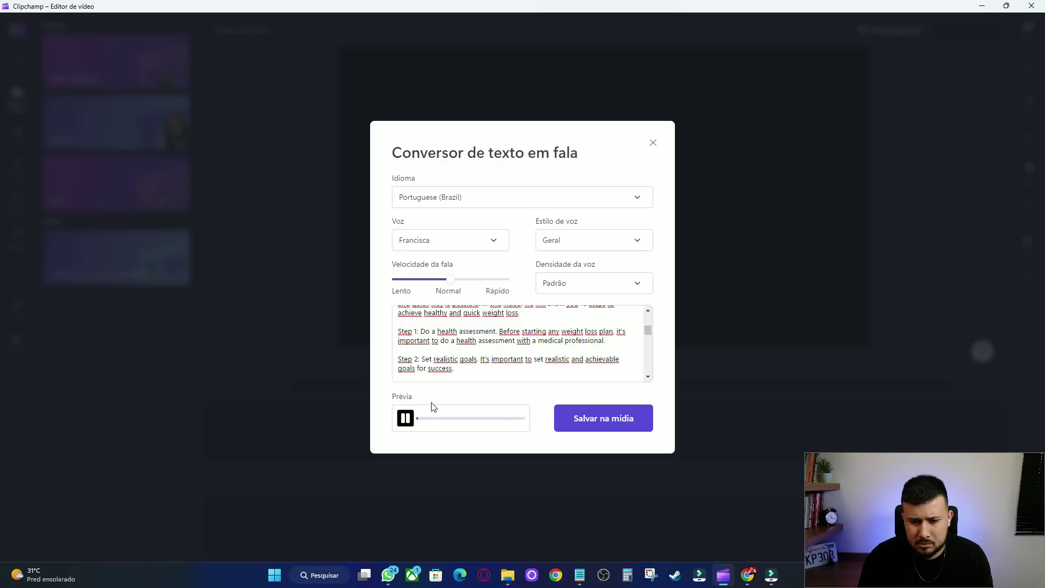
pyautogui.moveTo(647, 330); pyautogui.dragTo(649, 310)
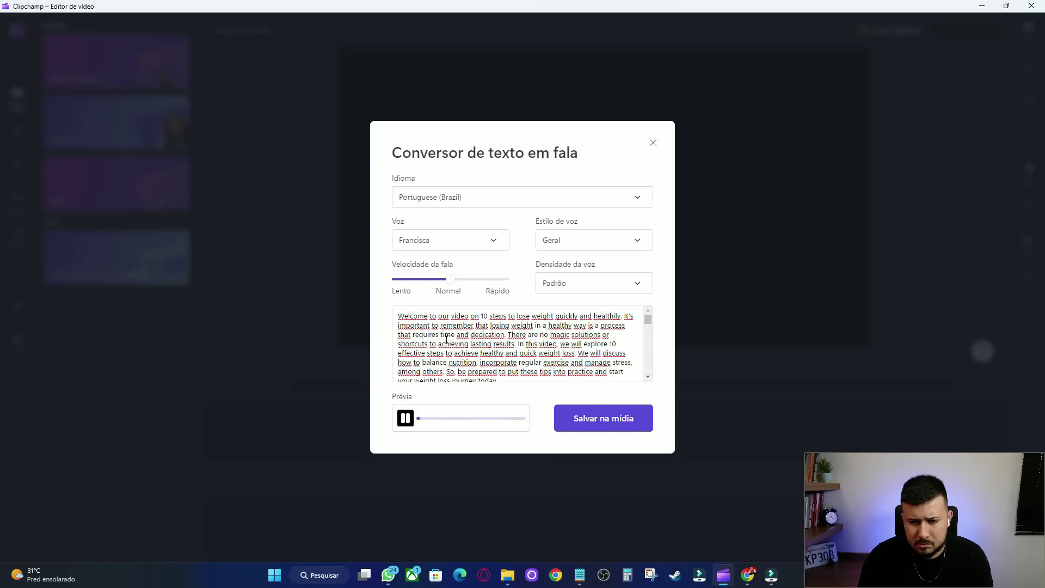
pyautogui.click(405, 419)
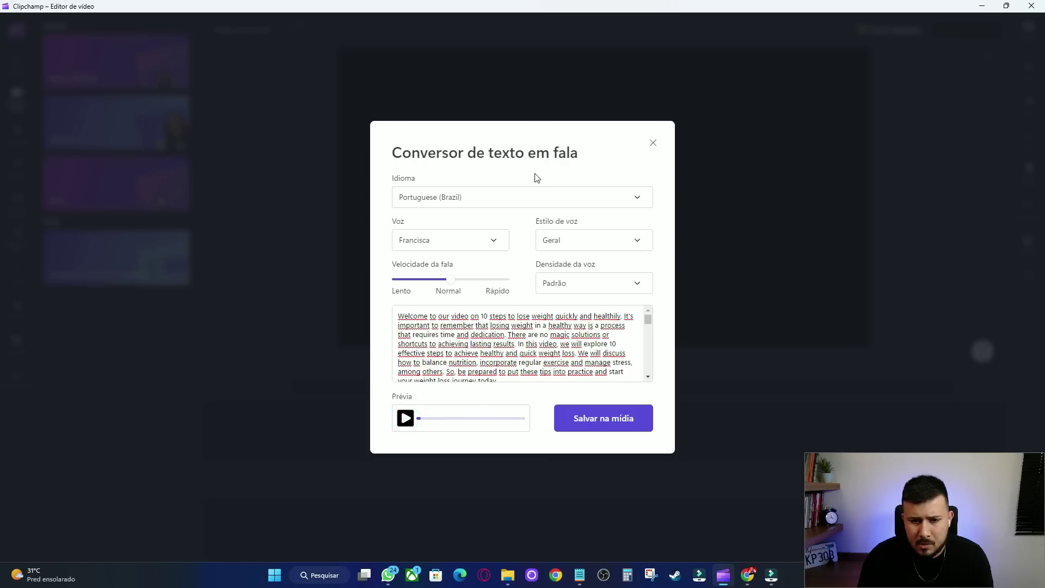
# - Set the text-to-speech language to English (United States) and preview the narration with the voice Jenny
pyautogui.click(532, 203)
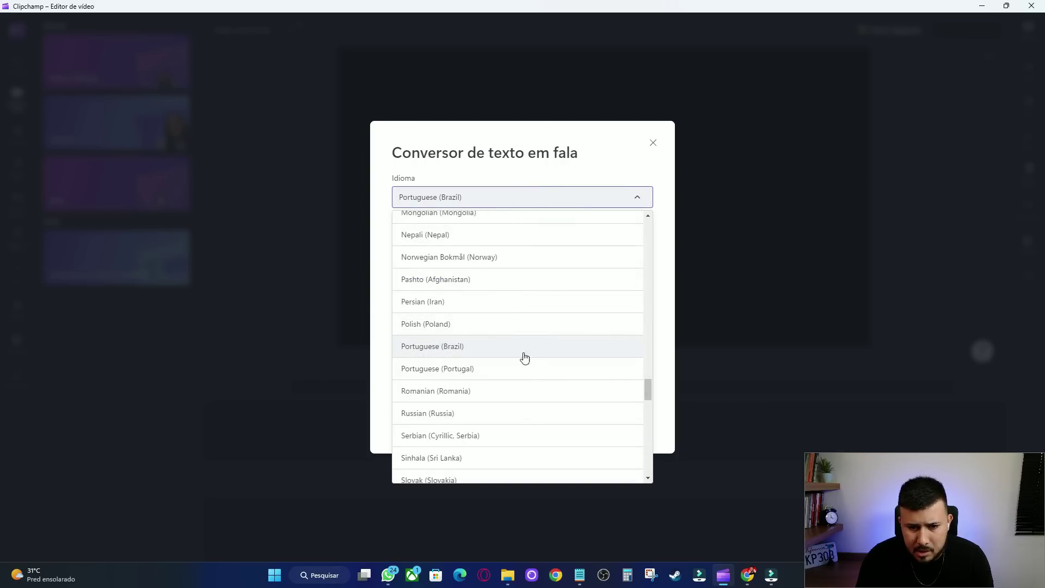
pyautogui.scroll(-5, 529, 348)
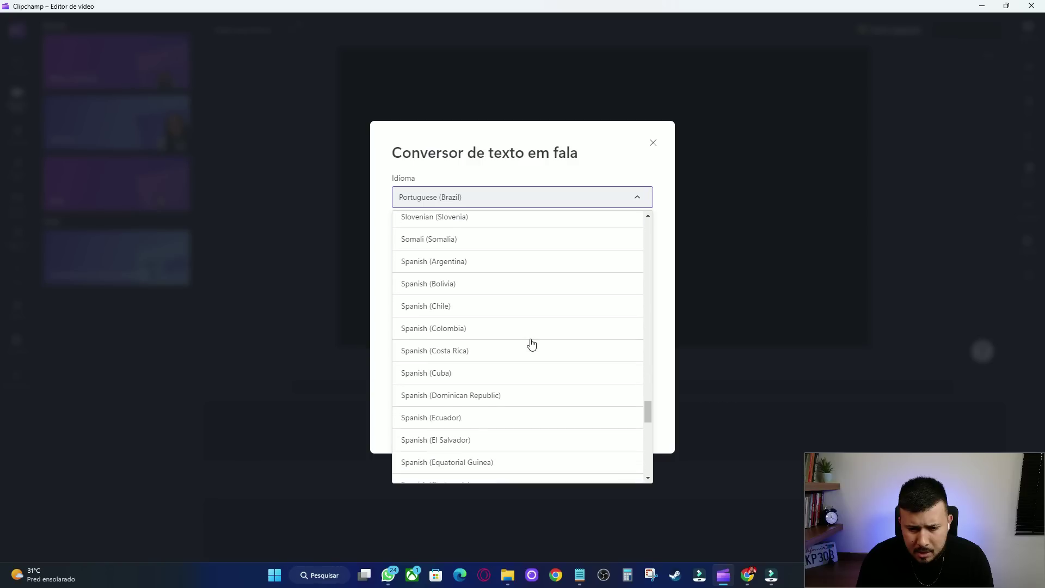
pyautogui.scroll(-6, 531, 344)
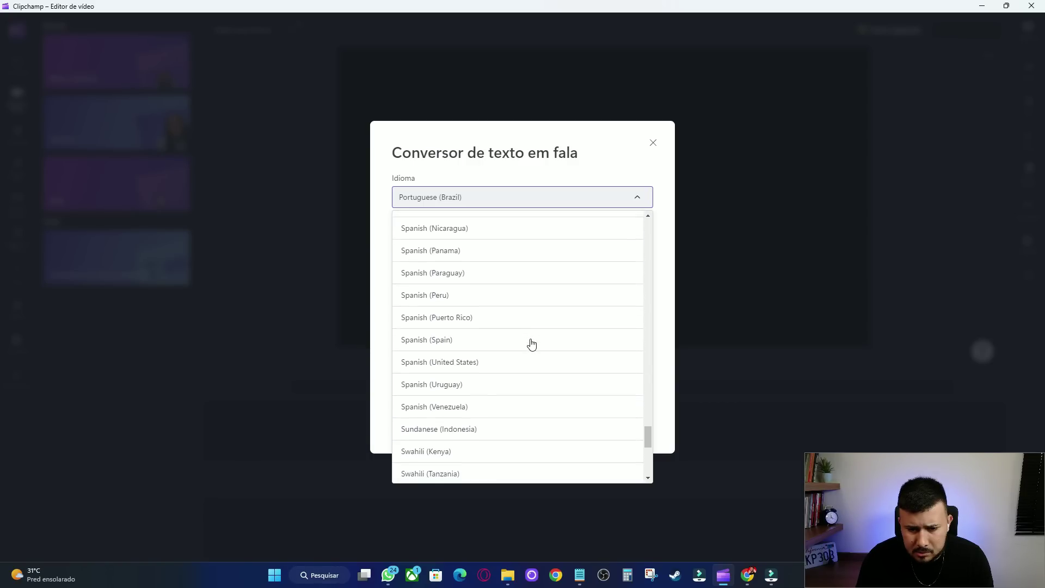
pyautogui.scroll(-6, 532, 344)
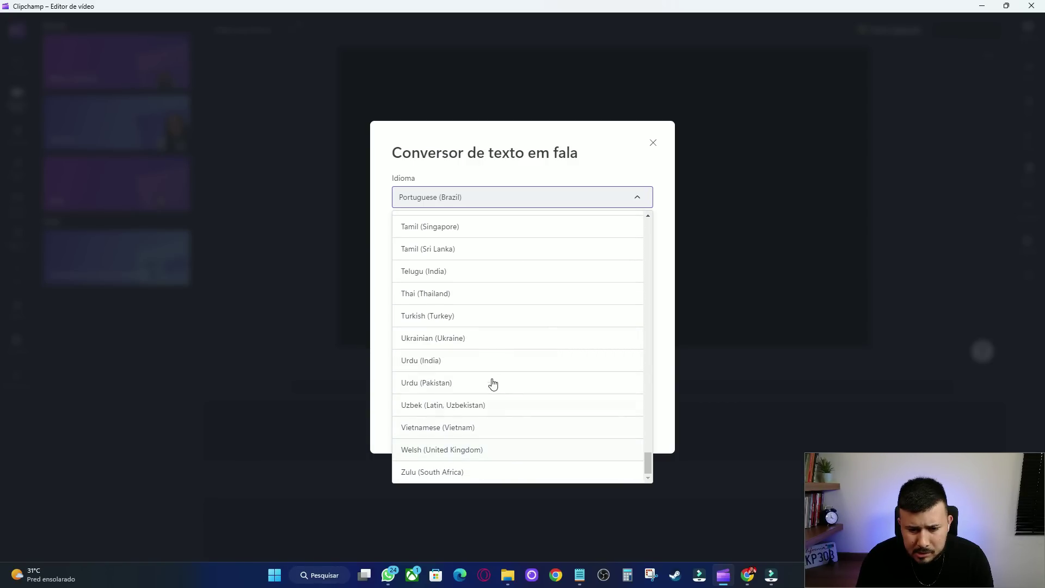
pyautogui.scroll(8, 486, 311)
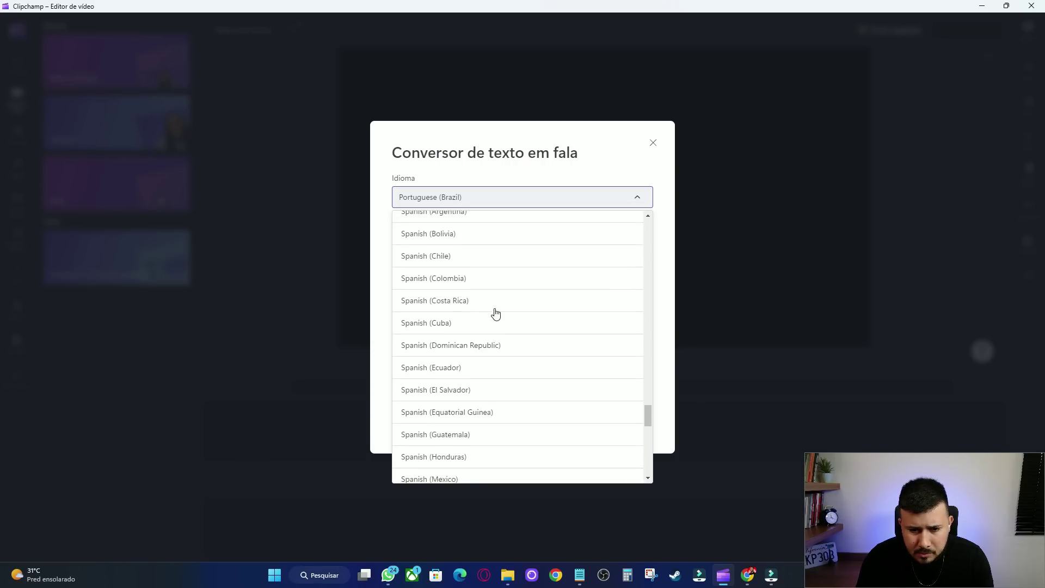
pyautogui.scroll(12, 496, 312)
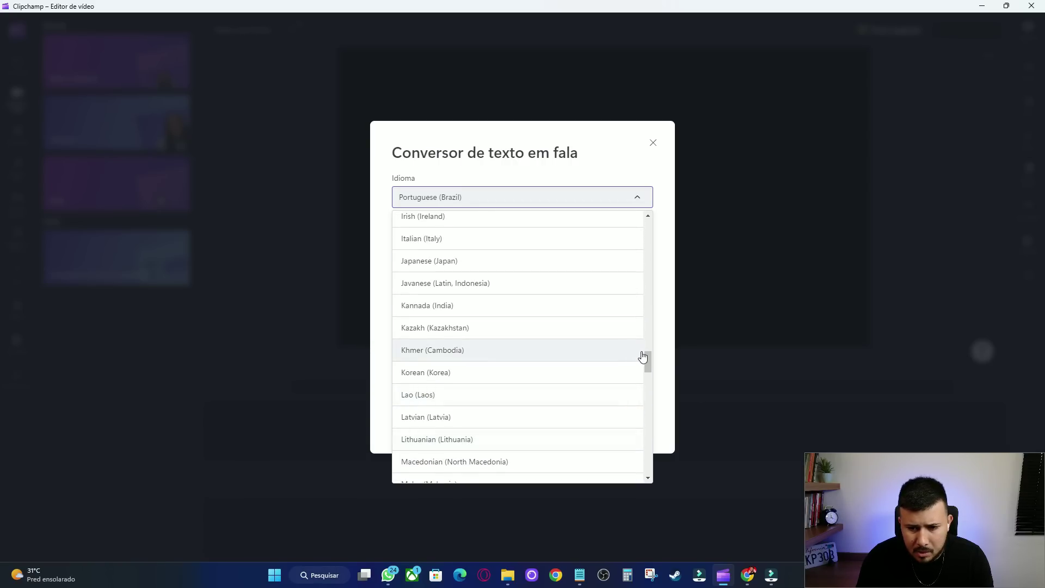
pyautogui.scroll(3, 648, 358)
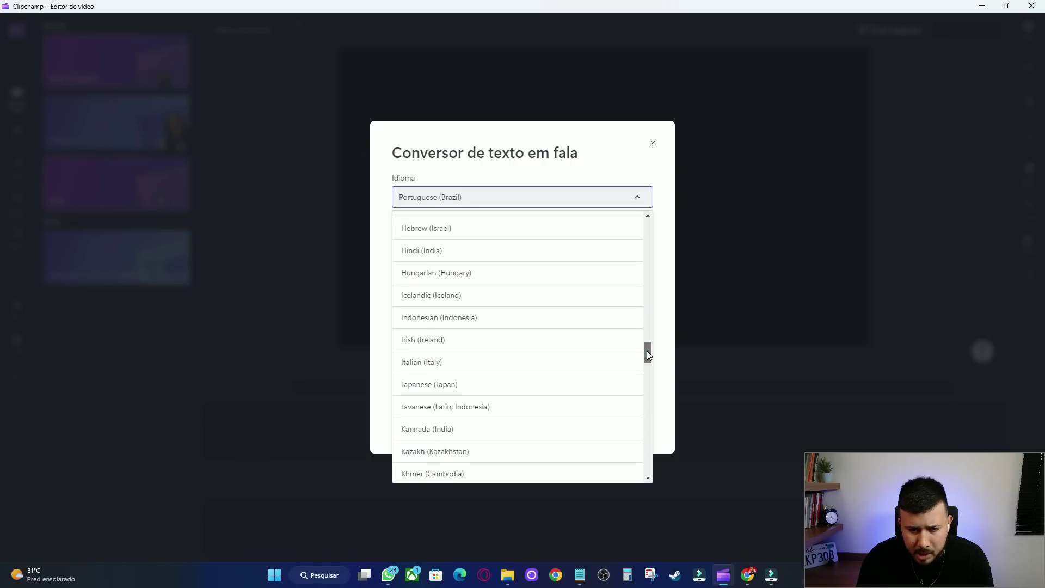
pyautogui.moveTo(647, 351); pyautogui.dragTo(645, 307)
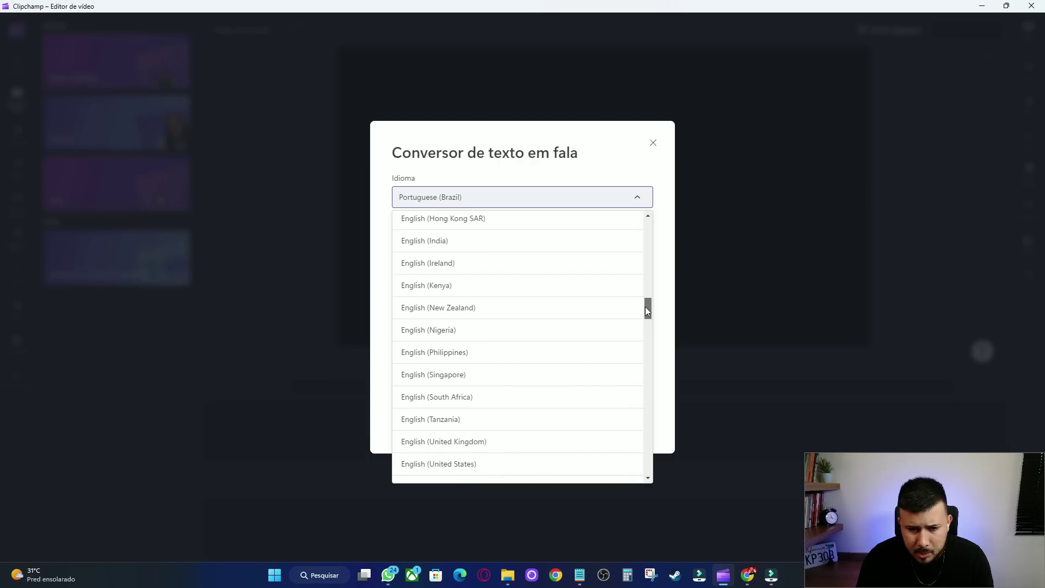
pyautogui.scroll(4, 448, 343)
pyautogui.scroll(6, 463, 339)
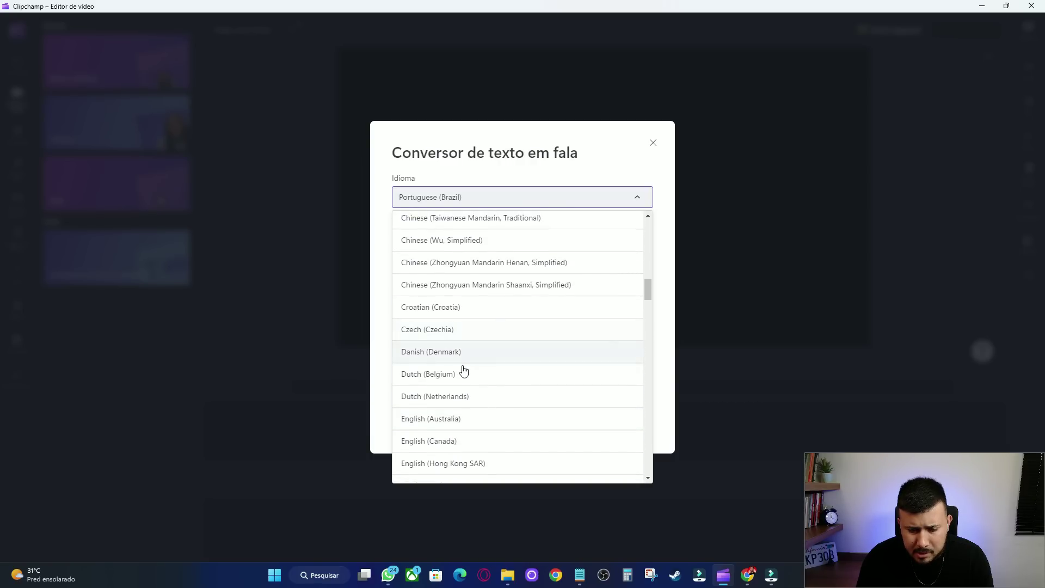
pyautogui.scroll(-3, 461, 364)
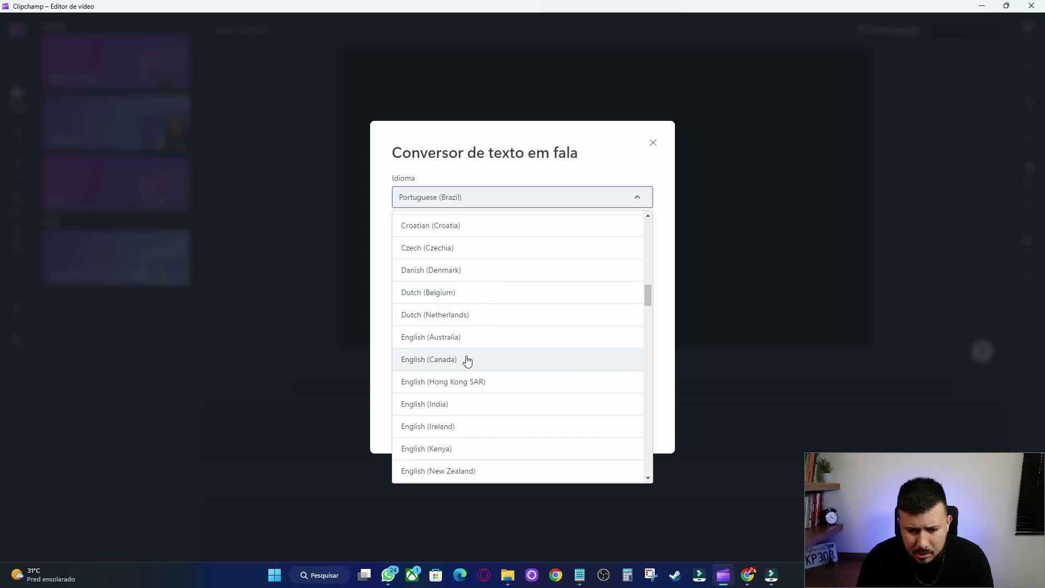
pyautogui.scroll(-9, 469, 397)
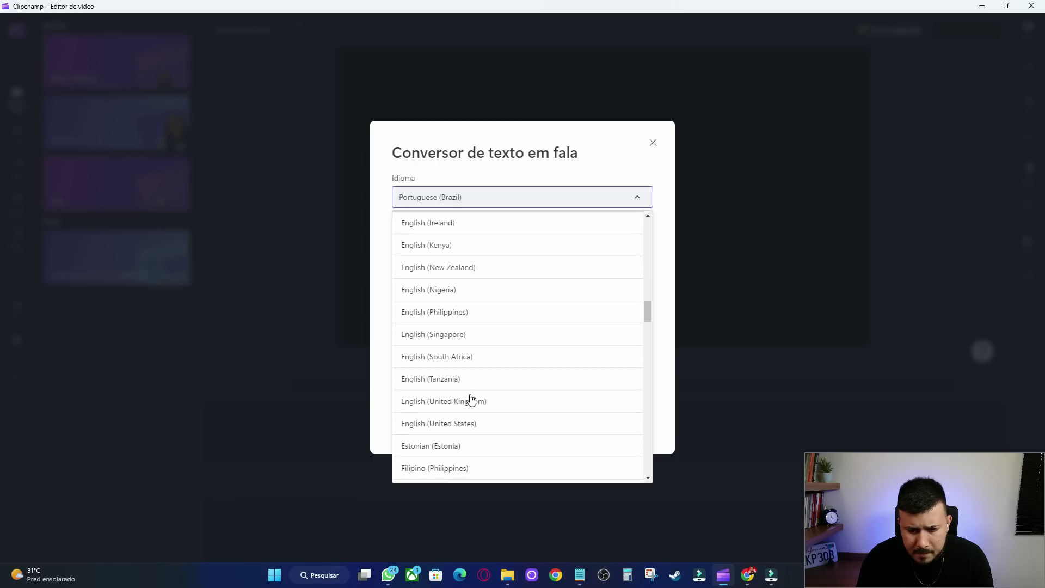
pyautogui.click(465, 424)
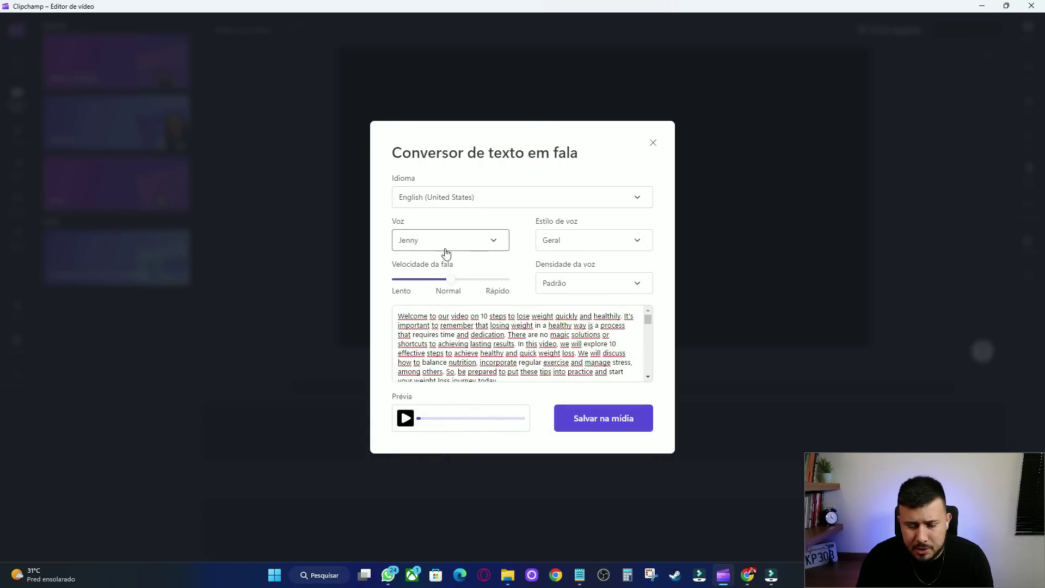
pyautogui.click(409, 417)
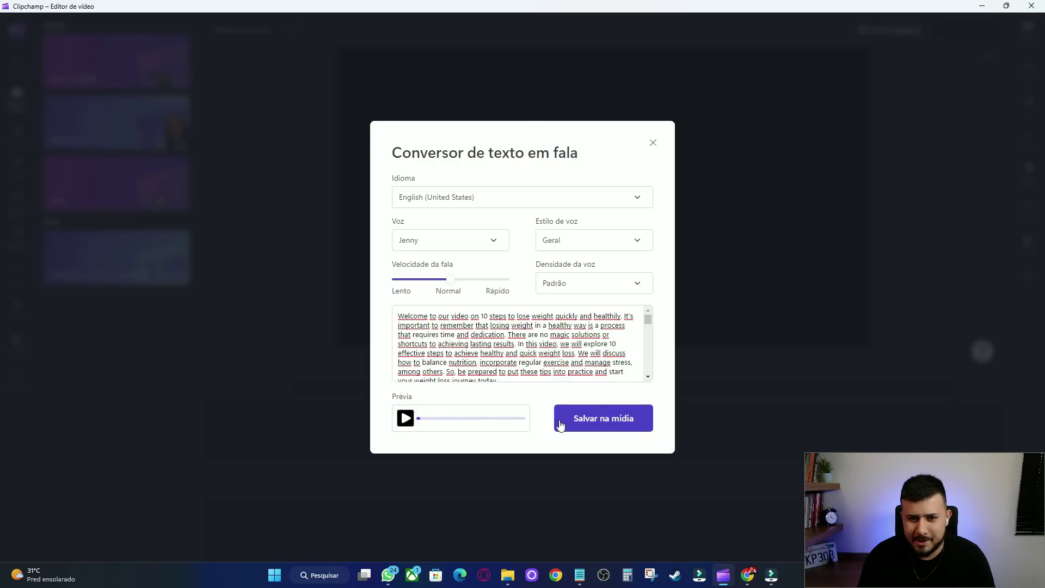
# - Save the Jenny voice-over to the media library, place it at the start of the timeline, and check its extent with the playhead
pyautogui.click(594, 424)
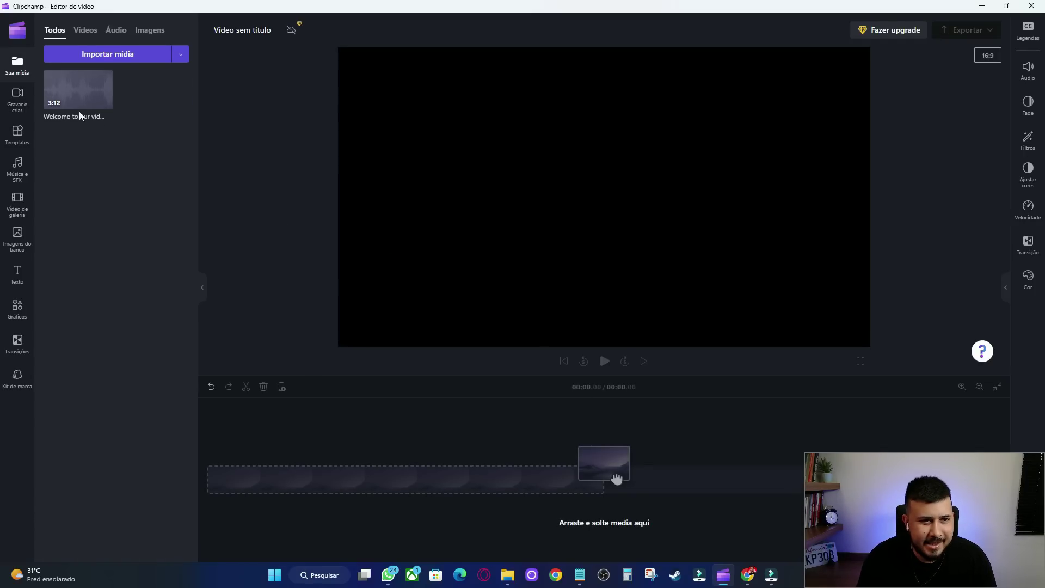
pyautogui.moveTo(73, 89); pyautogui.dragTo(234, 491)
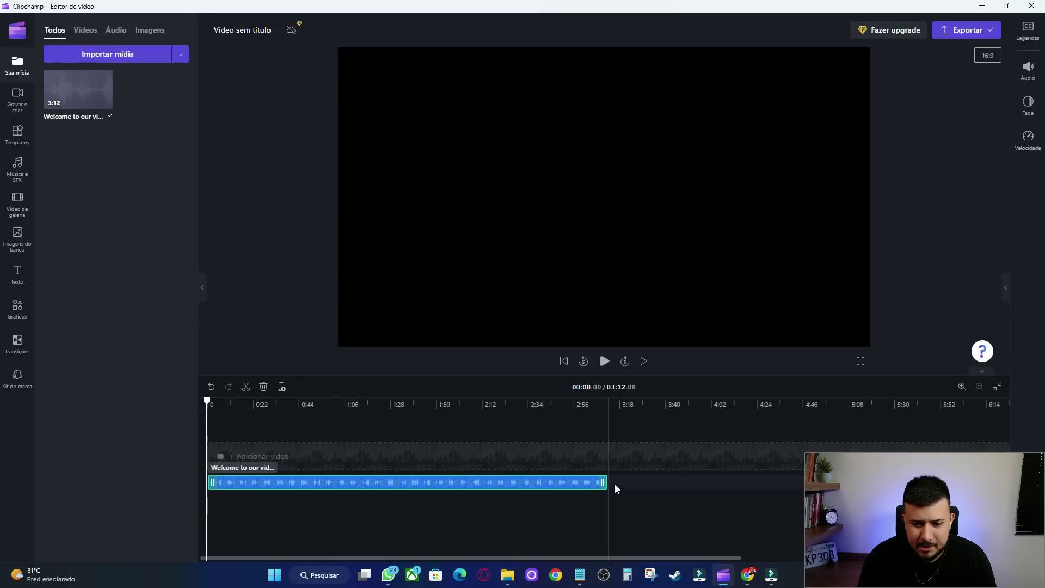
pyautogui.moveTo(207, 400); pyautogui.dragTo(616, 408)
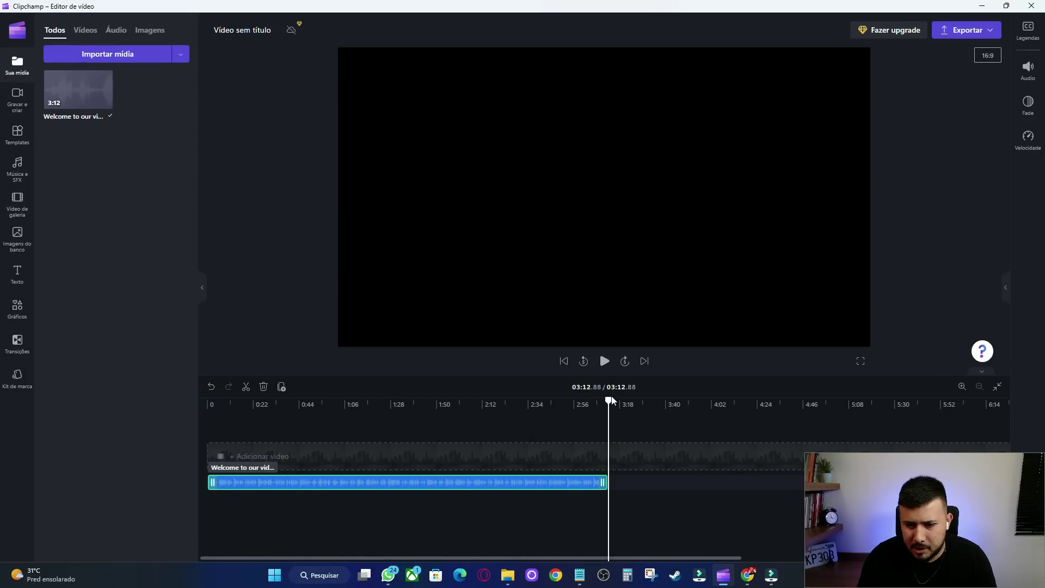
pyautogui.moveTo(606, 396); pyautogui.dragTo(115, 407)
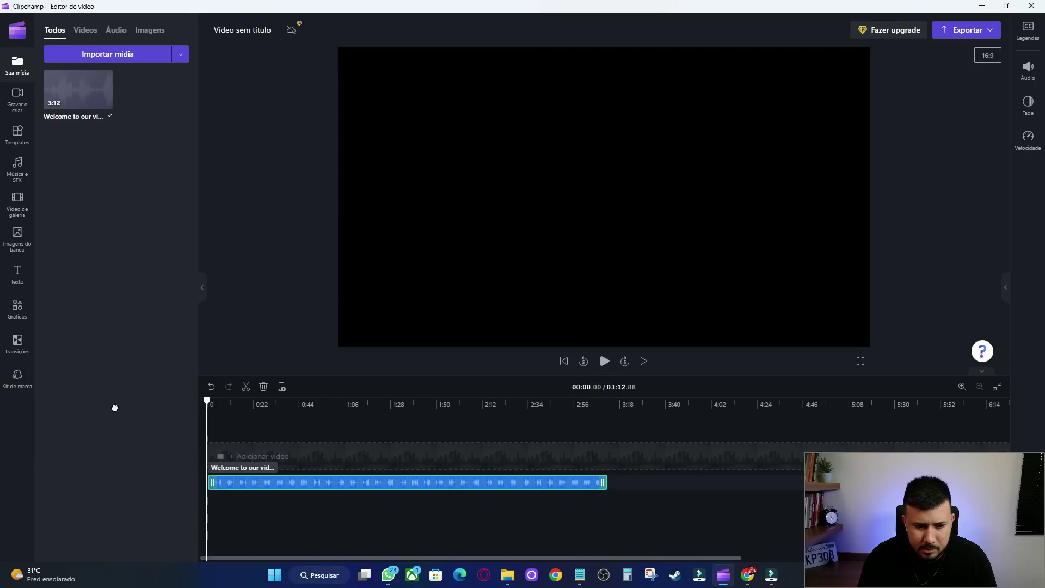
# - Import all twelve images and the Pray - Anno Domini Beats music file from the desktop folder EMAGRECERRRRRR
pyautogui.click(91, 61)
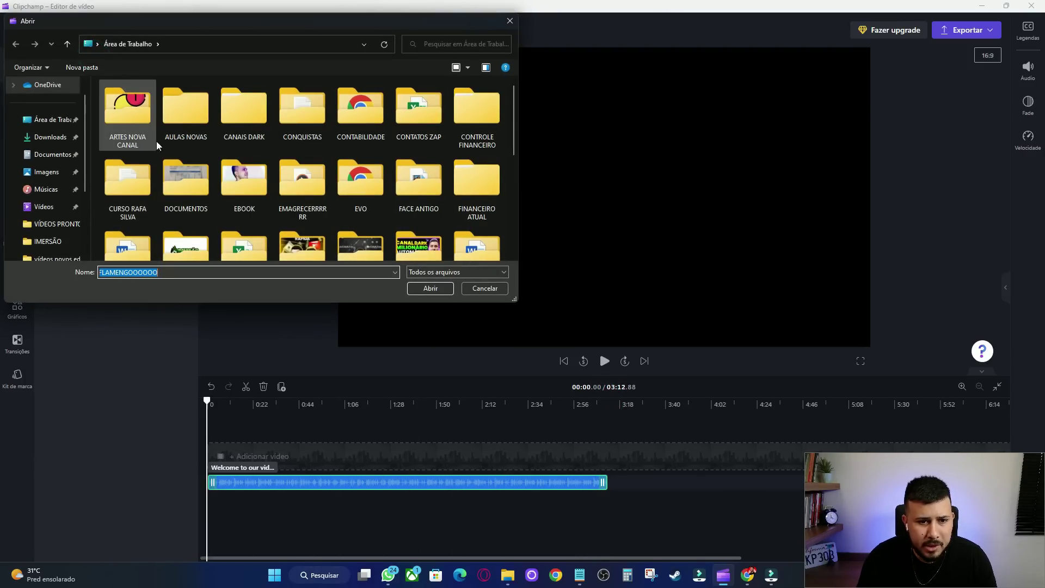
pyautogui.scroll(-5, 272, 163)
pyautogui.scroll(3, 328, 178)
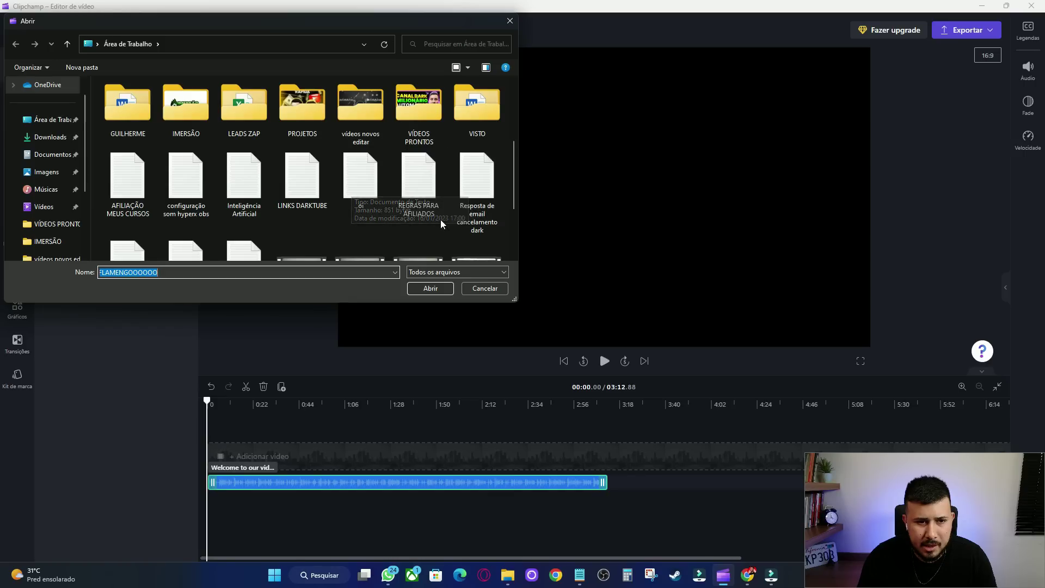
pyautogui.scroll(5, 439, 220)
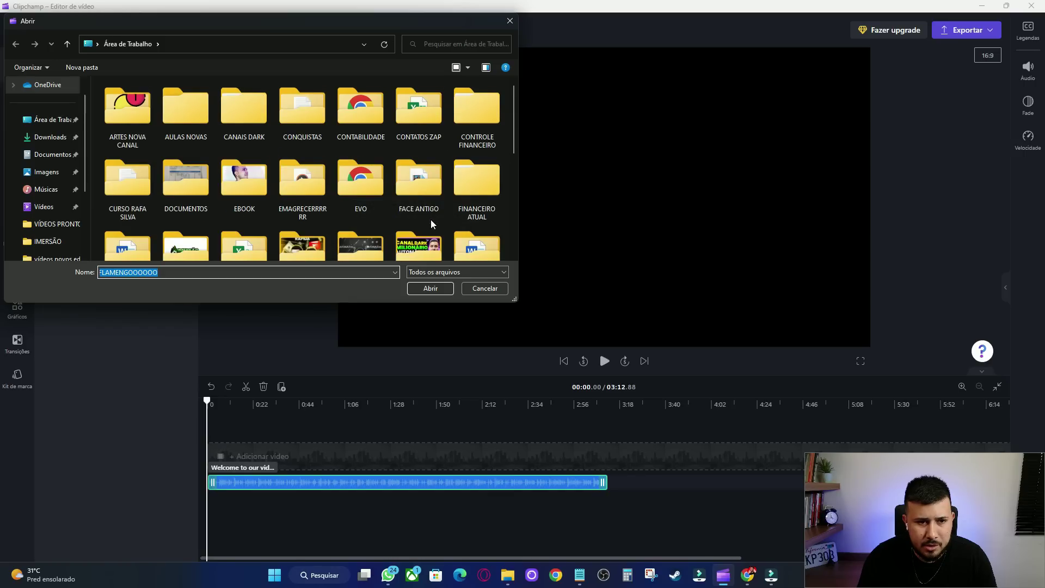
pyautogui.doubleClick(315, 192)
pyautogui.click(438, 183)
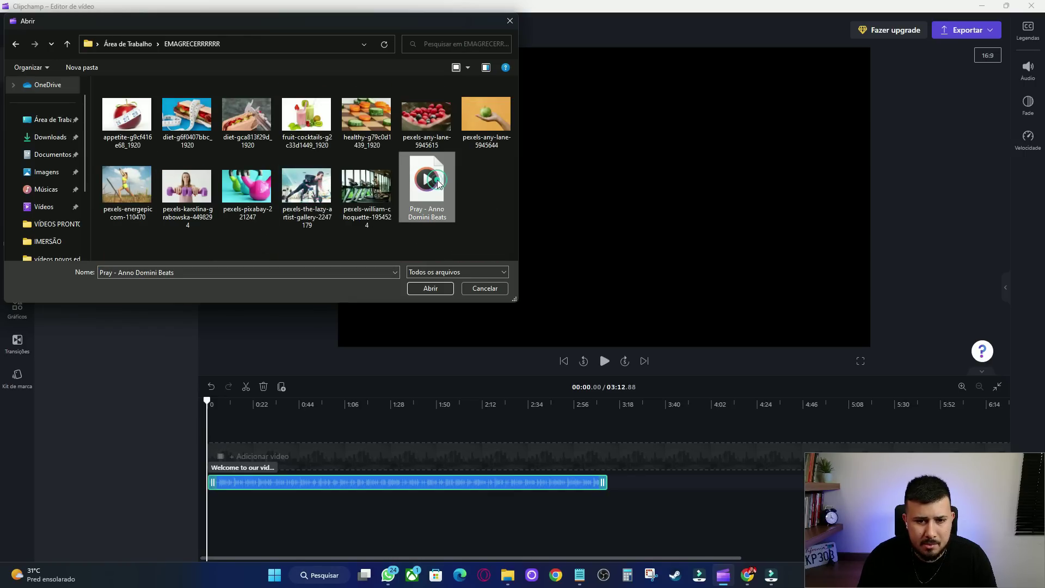
pyautogui.moveTo(483, 222); pyautogui.dragTo(101, 89)
pyautogui.click(430, 290)
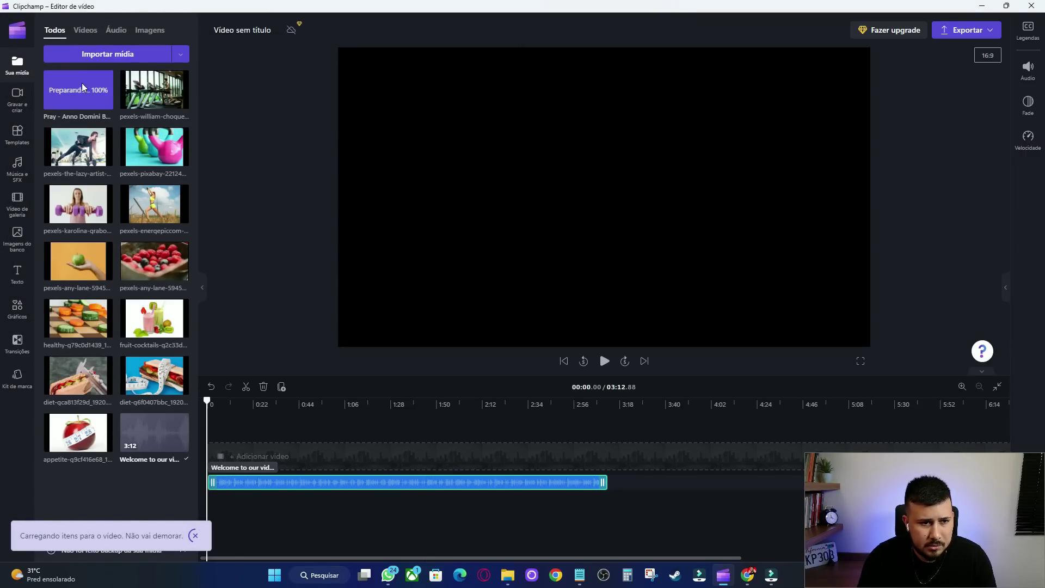
# - Place Pray - Anno Domini Beats twice in a row beneath the narration and trim the second copy to the narration's end
pyautogui.moveTo(82, 96); pyautogui.dragTo(233, 516)
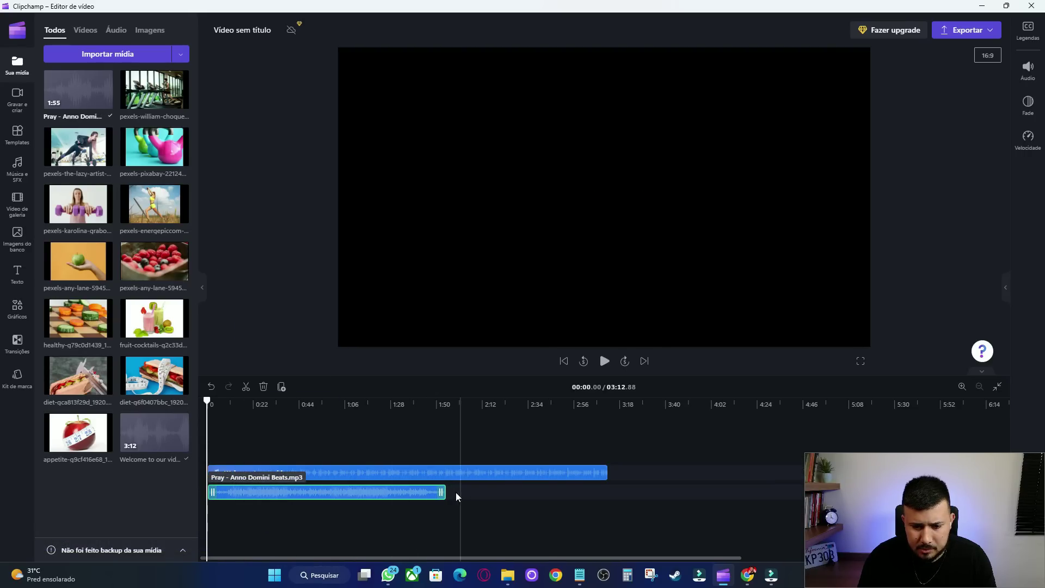
pyautogui.moveTo(77, 105); pyautogui.dragTo(479, 516)
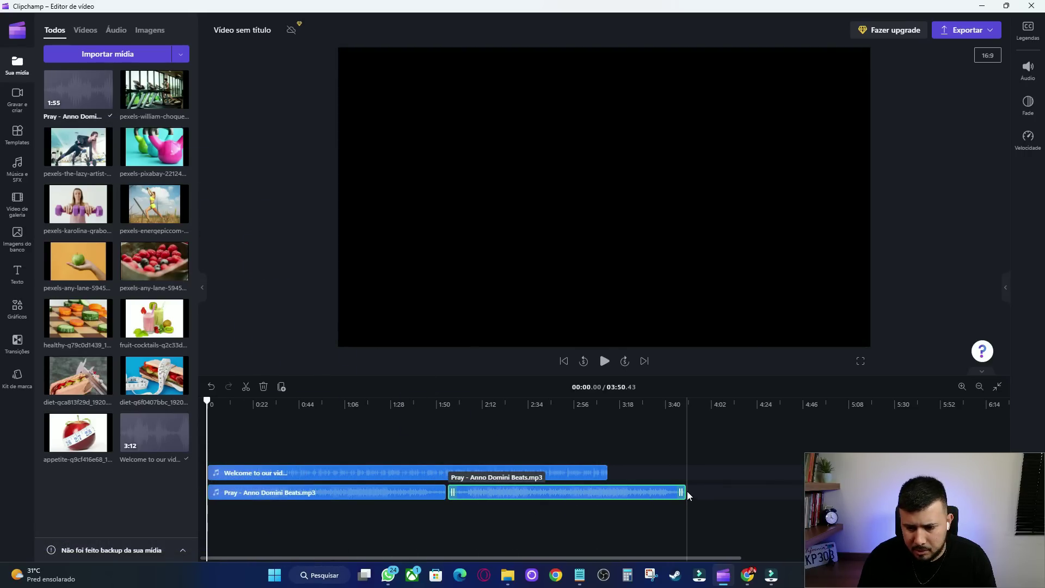
pyautogui.moveTo(681, 491); pyautogui.dragTo(602, 492)
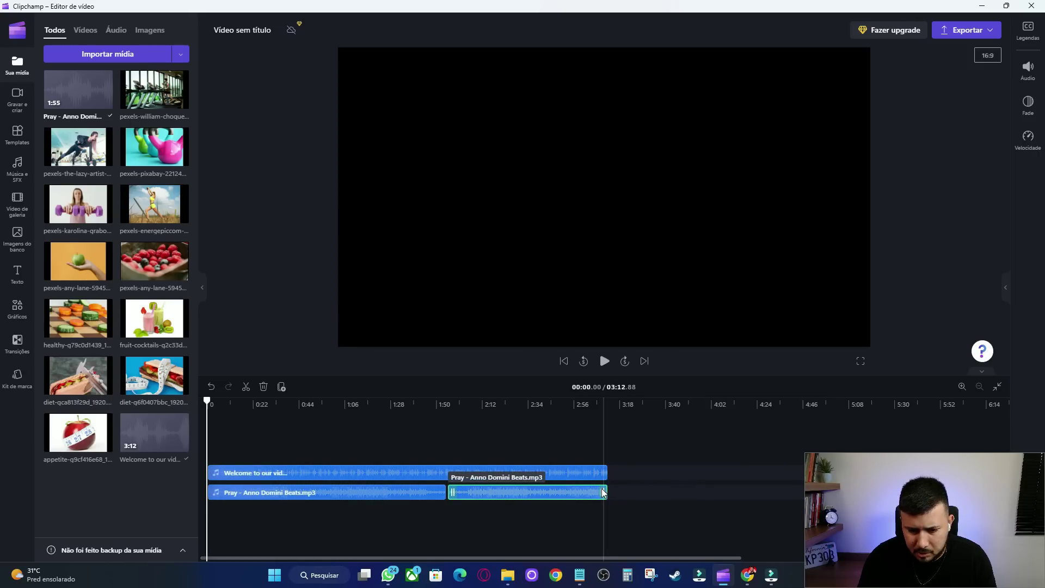
# - Set the volume of both Pray - Anno Domini Beats clips to 6%
pyautogui.moveTo(206, 402); pyautogui.dragTo(247, 403)
pyautogui.click(320, 493)
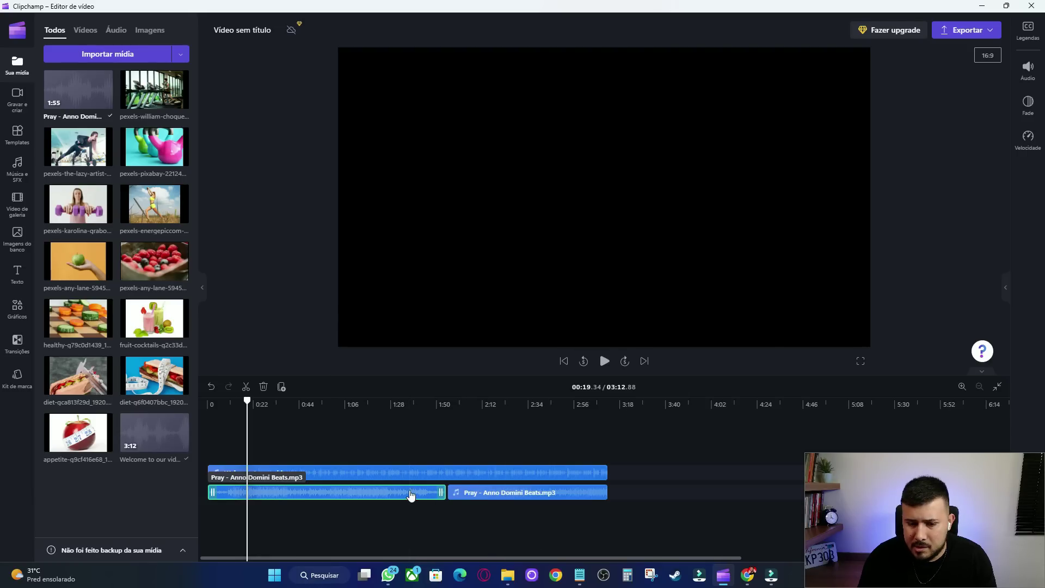
pyautogui.click(1028, 69)
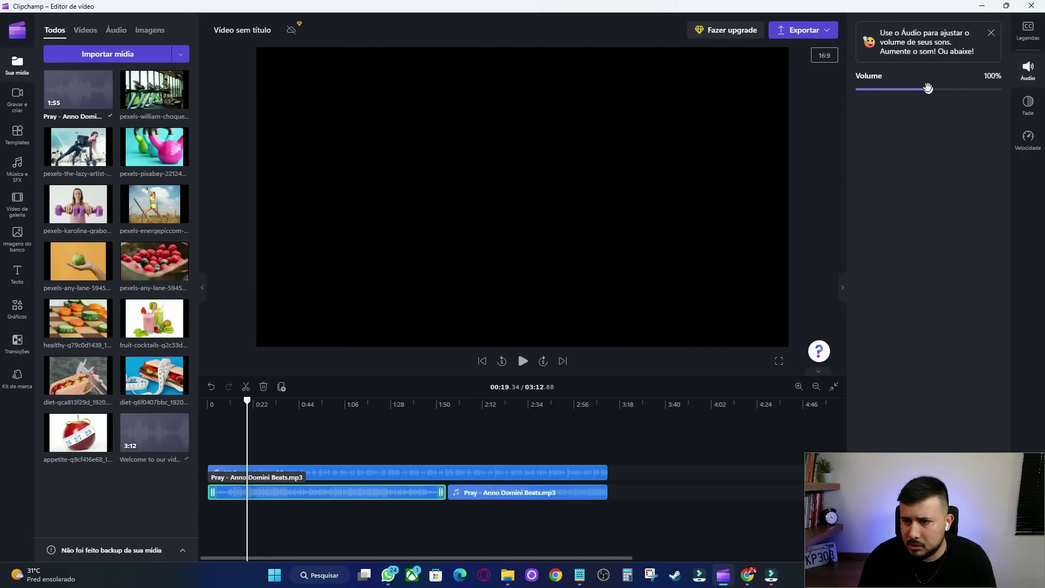
pyautogui.moveTo(910, 91); pyautogui.dragTo(888, 91)
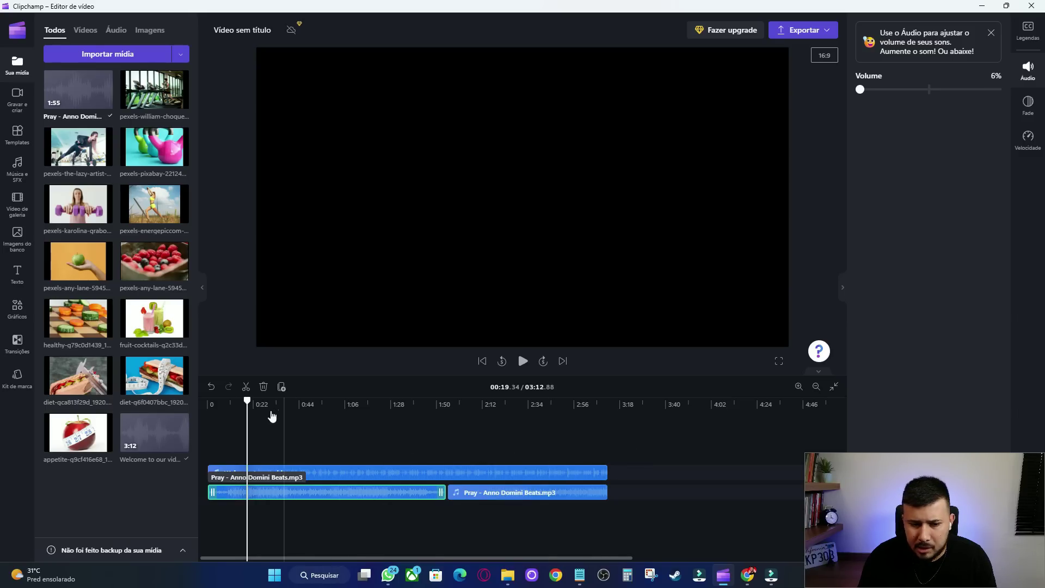
pyautogui.click(486, 497)
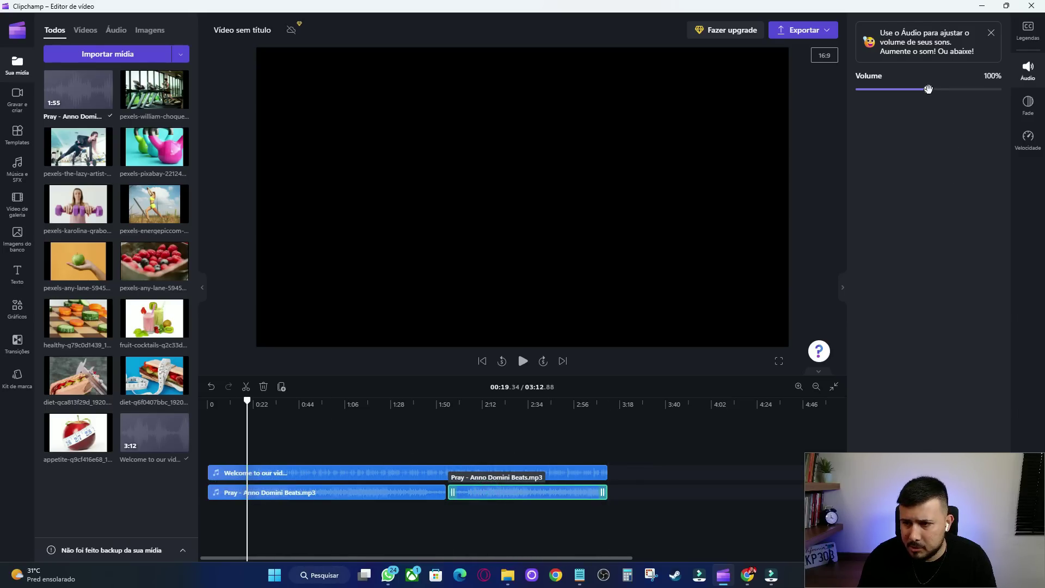
pyautogui.moveTo(928, 88); pyautogui.dragTo(875, 89)
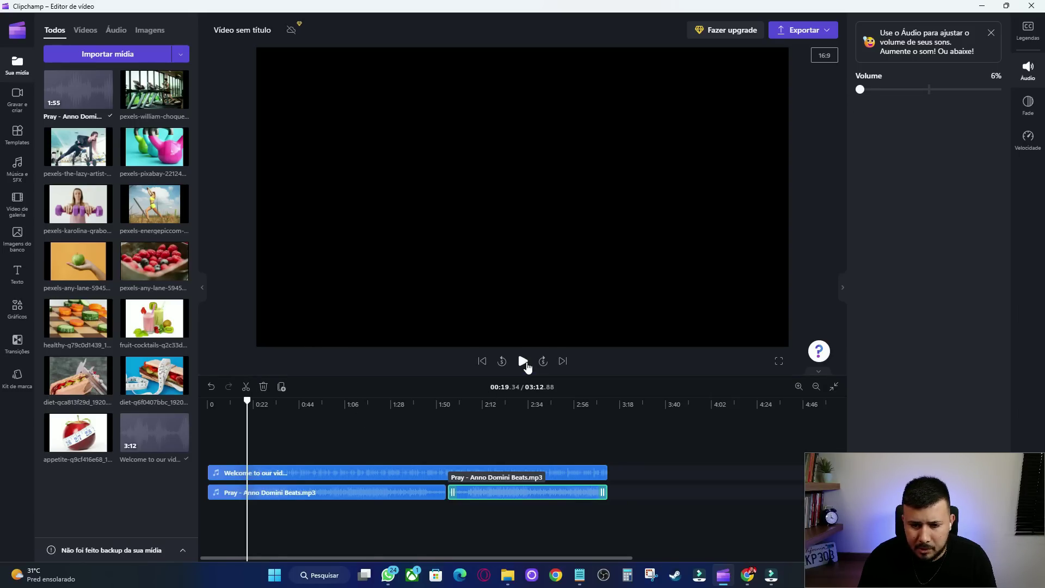
# - Preview the narration with the background music at several points, and return the playhead to the start
pyautogui.click(523, 362)
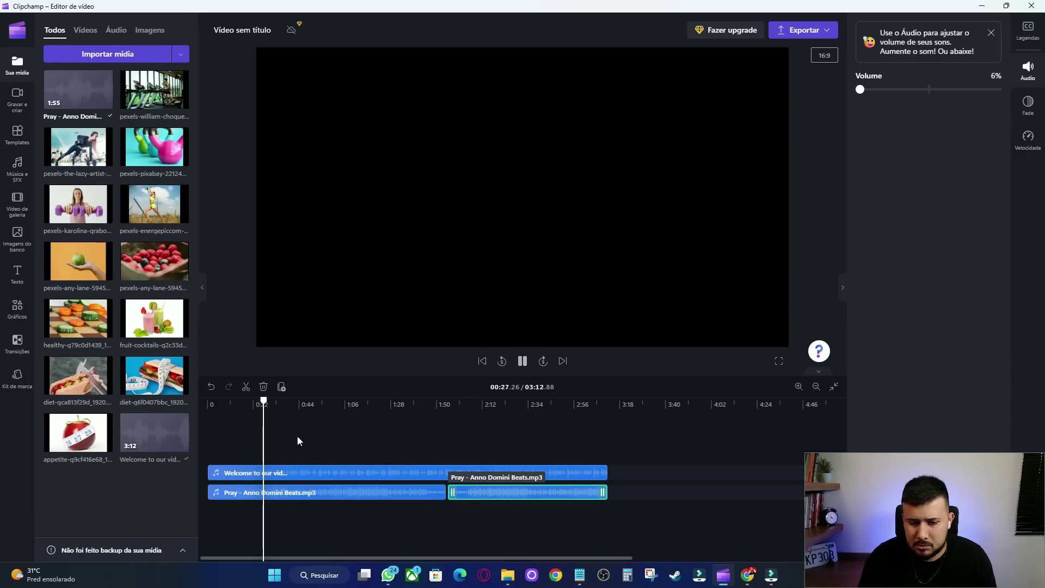
pyautogui.moveTo(263, 401); pyautogui.dragTo(323, 401)
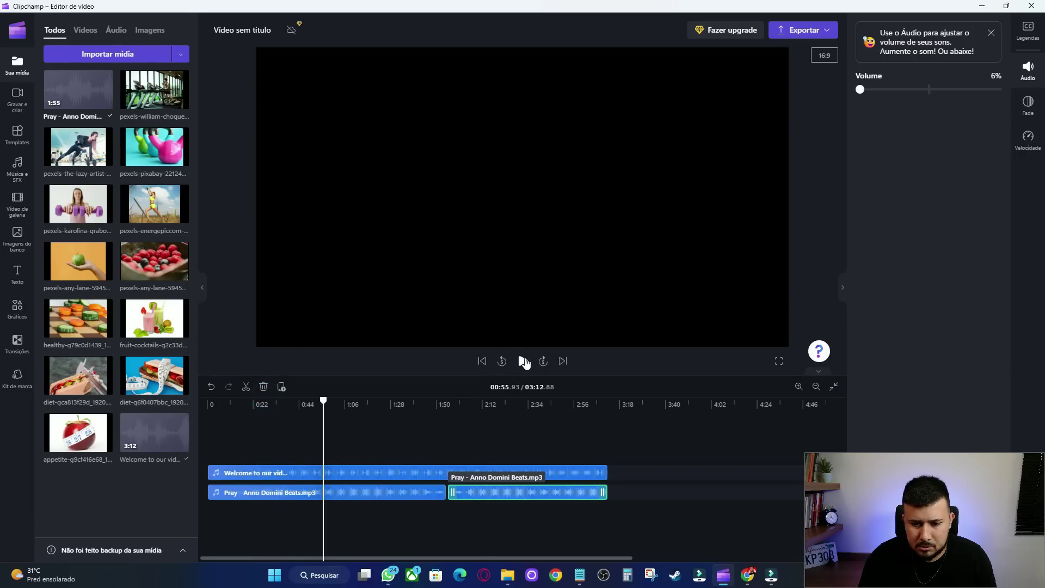
pyautogui.click(523, 361)
pyautogui.click(376, 444)
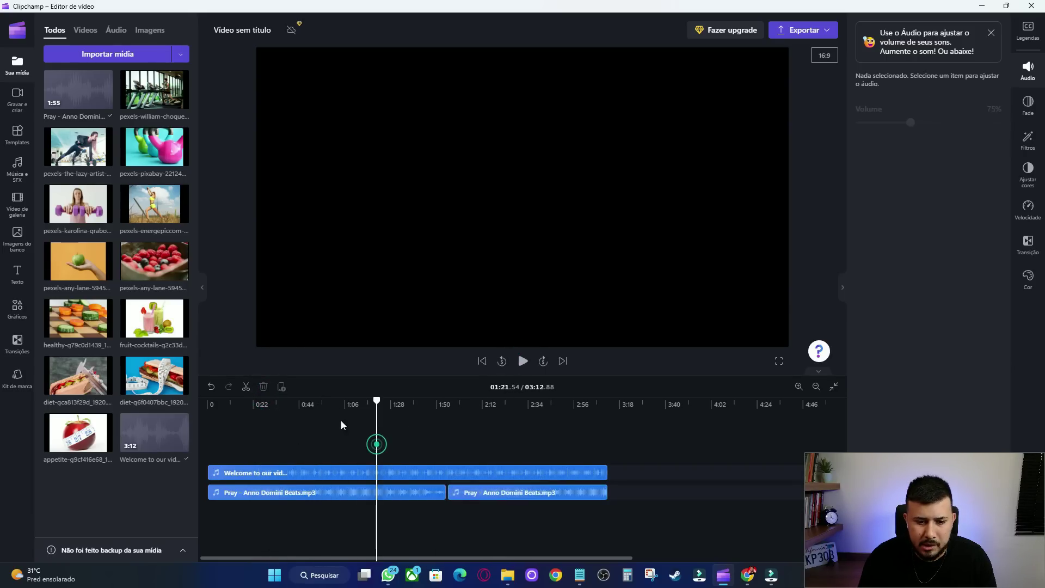
pyautogui.moveTo(376, 401); pyautogui.dragTo(207, 401)
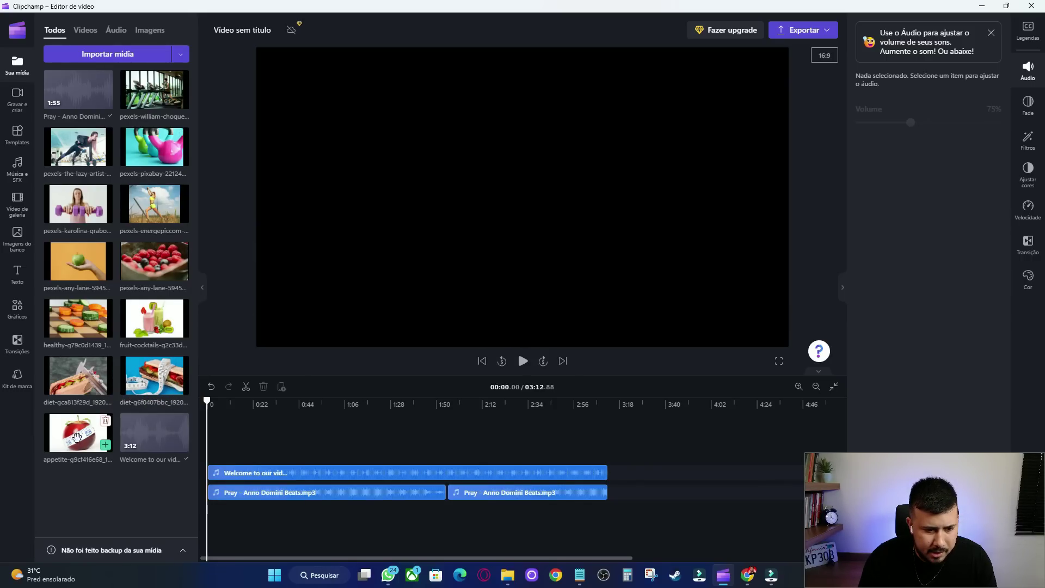
# - Place the measured red apple and tape-wrapped sandwich images above the narration from the start, each stretched to about 19 seconds
pyautogui.moveTo(76, 435); pyautogui.dragTo(234, 453)
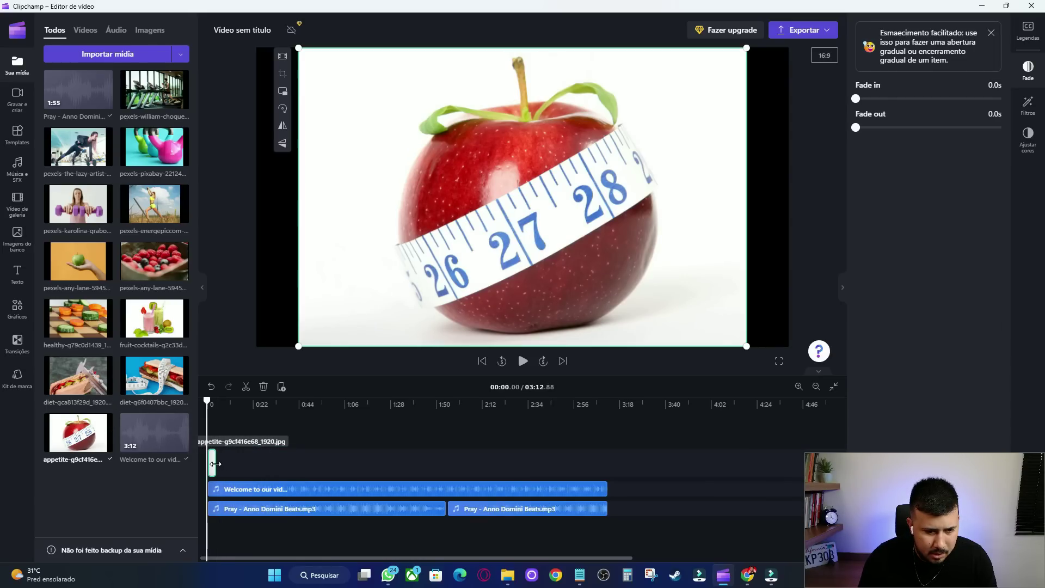
pyautogui.moveTo(215, 464)
pyautogui.mouseDown()
pyautogui.moveTo(234, 464)
pyautogui.moveTo(218, 465)
pyautogui.mouseUp()
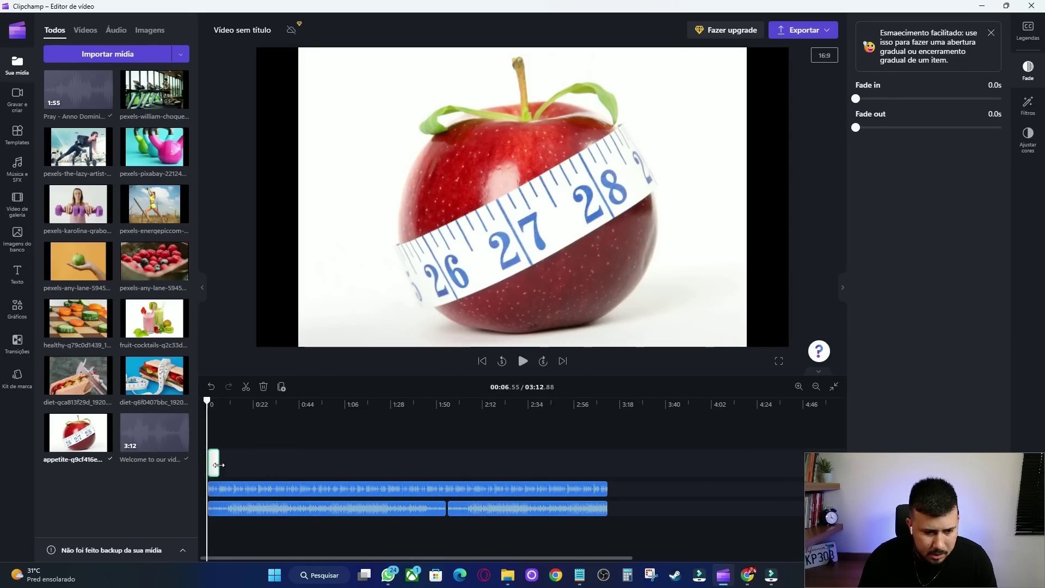
pyautogui.click(156, 371)
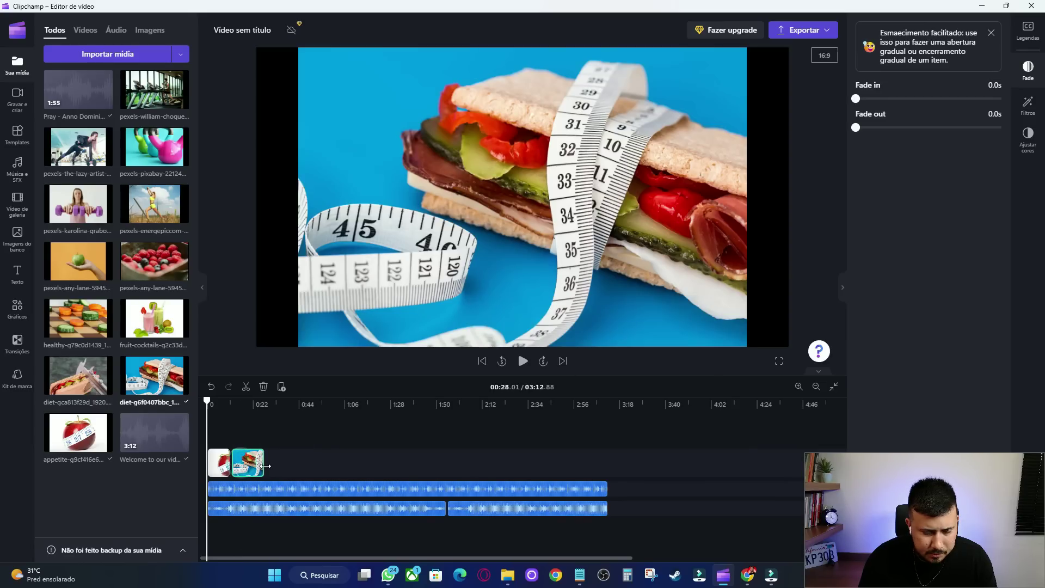
pyautogui.moveTo(256, 464)
pyautogui.mouseDown()
pyautogui.moveTo(278, 464)
pyautogui.moveTo(245, 459)
pyautogui.mouseUp()
pyautogui.click(266, 463)
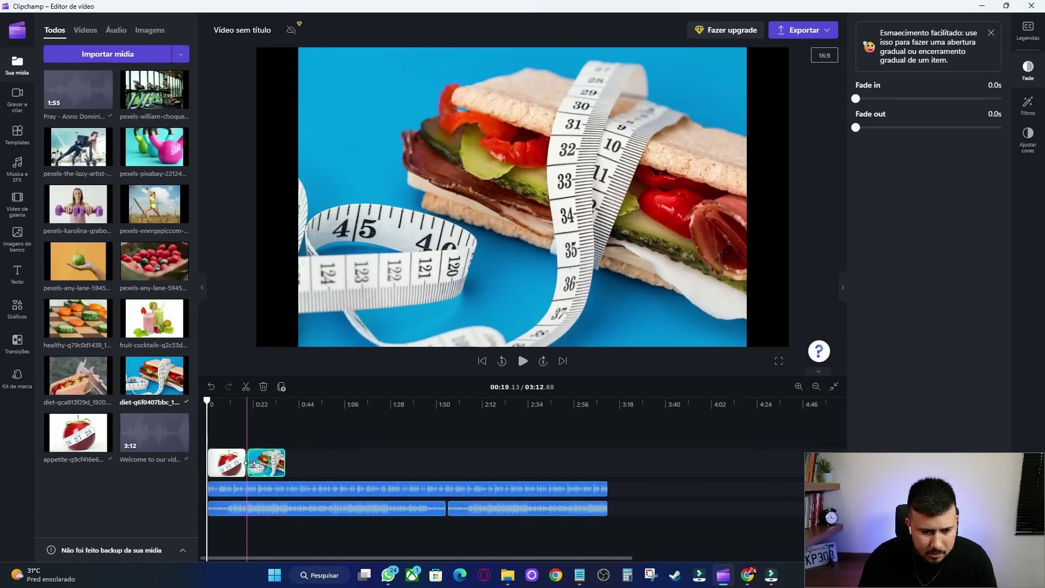
# - Append and stretch the images of the caliper sandwich, fruit cocktails, sliced vegetables, red berries and green apple, in that order
pyautogui.moveTo(88, 378); pyautogui.dragTo(298, 468)
pyautogui.moveTo(294, 464); pyautogui.dragTo(320, 464)
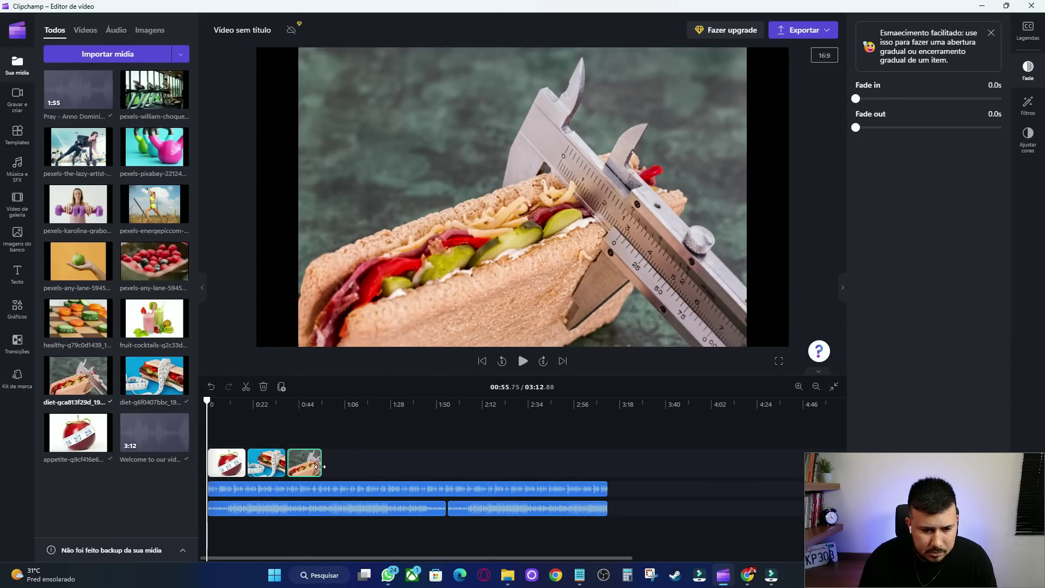
pyautogui.moveTo(157, 322); pyautogui.dragTo(361, 466)
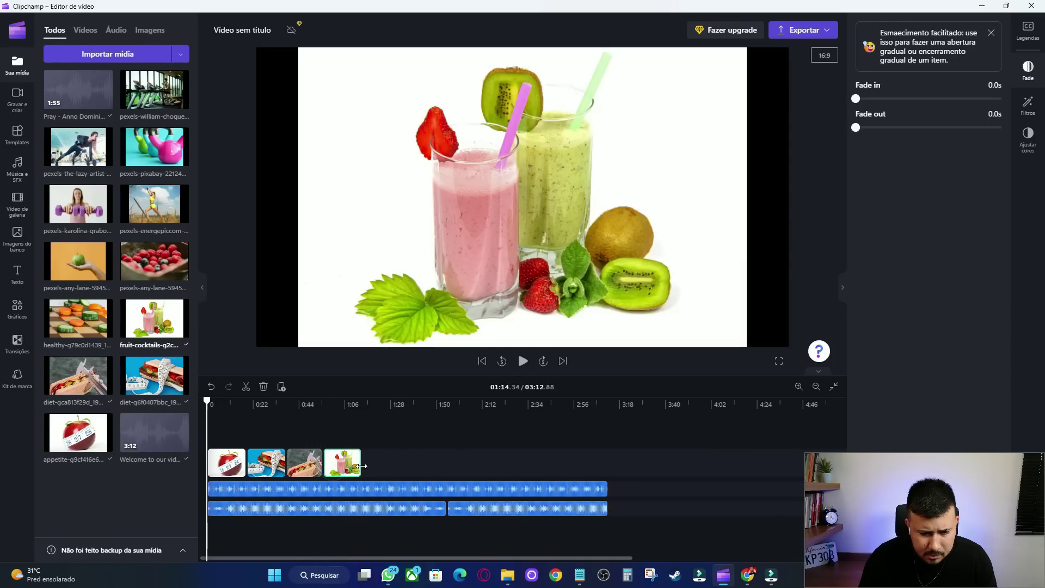
pyautogui.moveTo(82, 321)
pyautogui.mouseDown()
pyautogui.moveTo(389, 478)
pyautogui.moveTo(374, 467)
pyautogui.mouseUp()
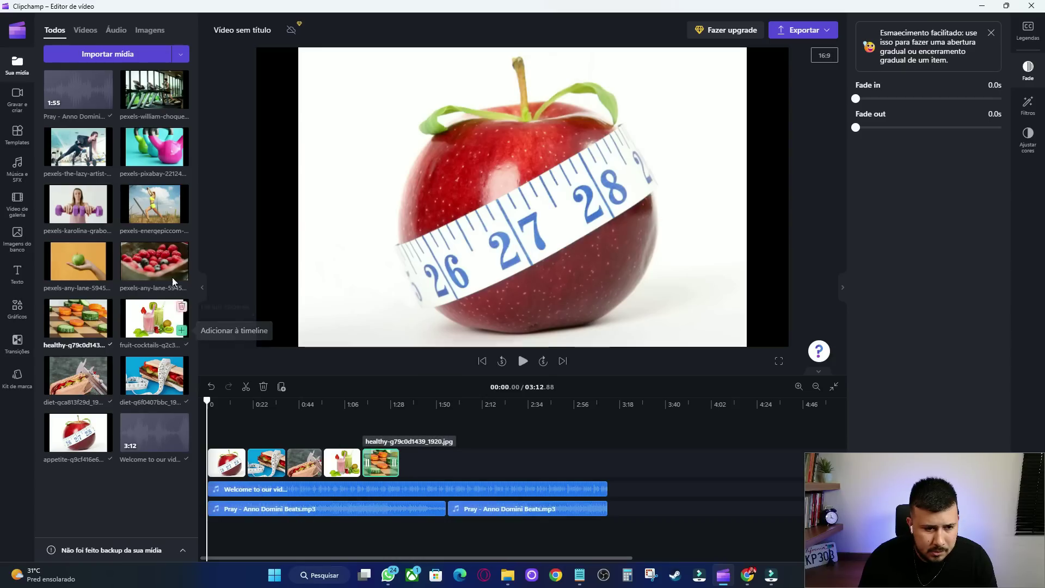
pyautogui.moveTo(164, 261); pyautogui.dragTo(430, 463)
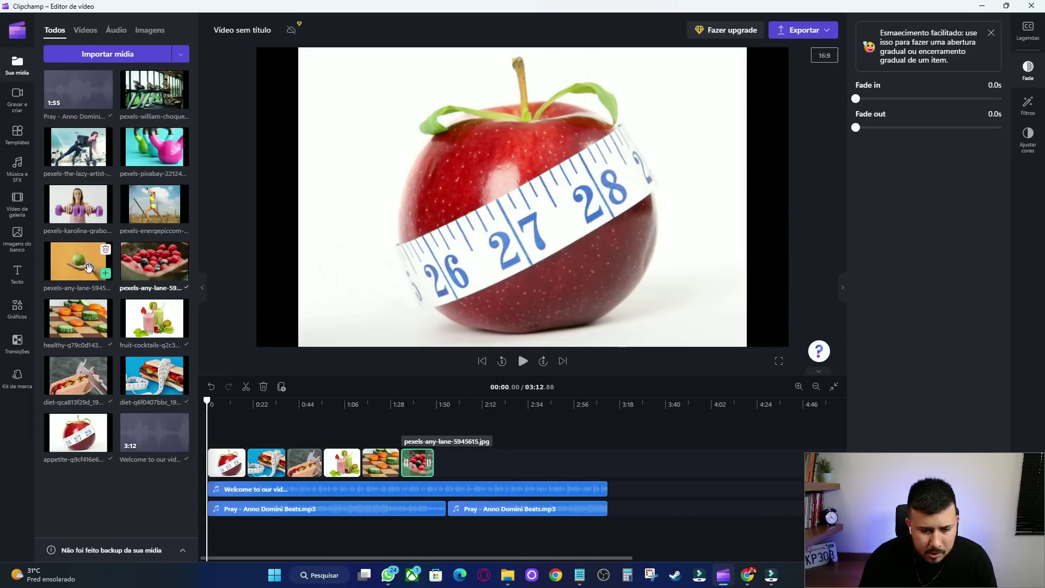
pyautogui.moveTo(82, 255); pyautogui.dragTo(444, 459)
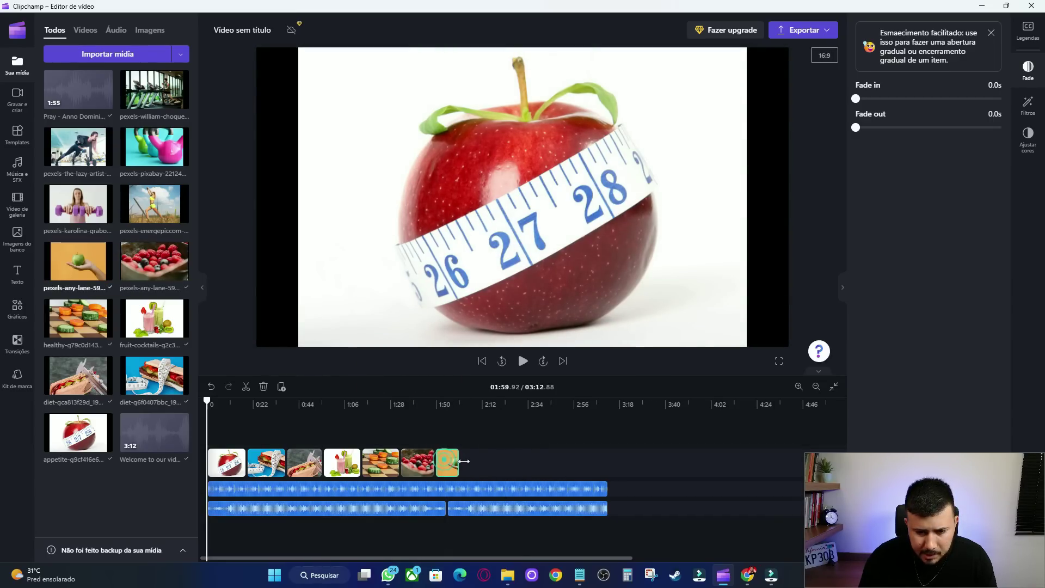
# - Append the stretching woman, dumbbell woman, kettlebell, exercise bike and gym equipment images in that order, ending level with the narration at about 3:12
pyautogui.moveTo(124, 218); pyautogui.dragTo(472, 463)
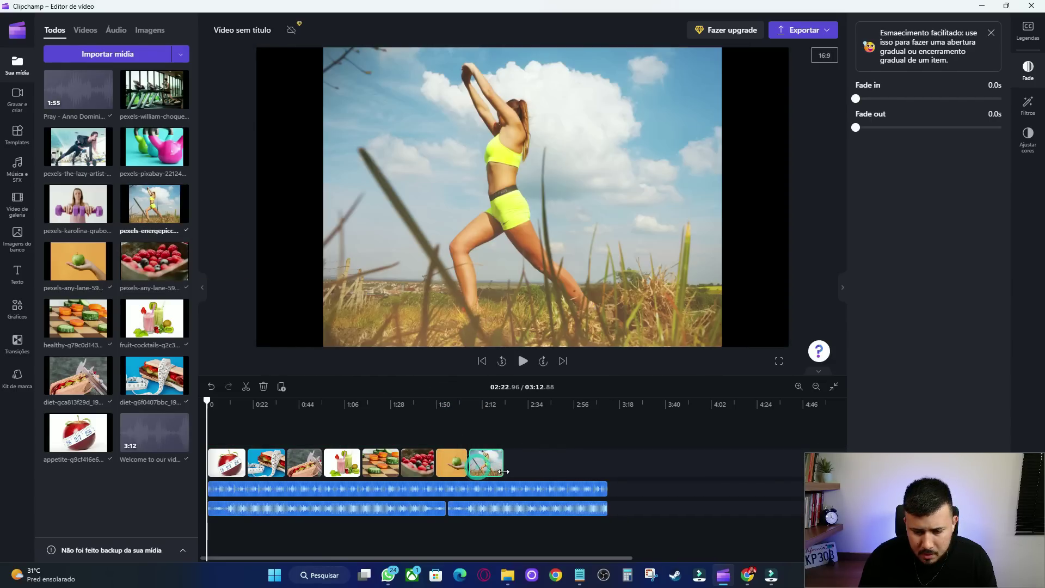
pyautogui.moveTo(80, 205); pyautogui.dragTo(515, 463)
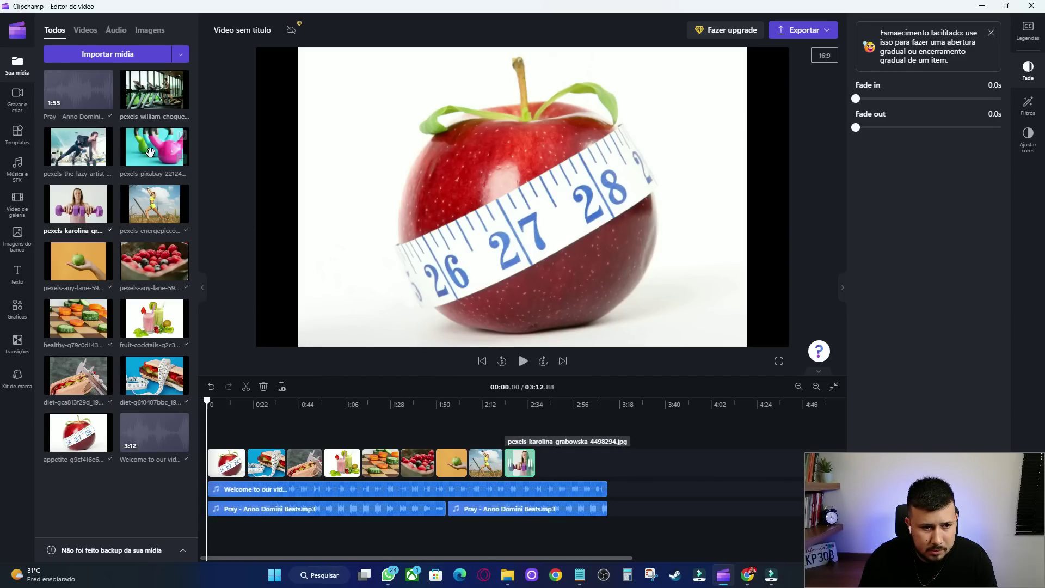
pyautogui.moveTo(150, 152); pyautogui.dragTo(547, 465)
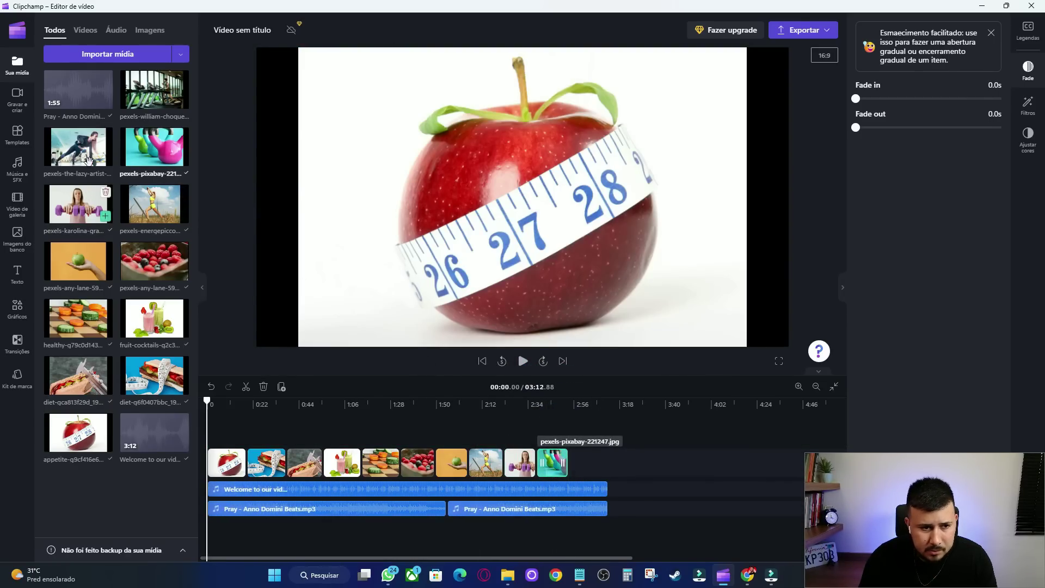
pyautogui.moveTo(147, 86); pyautogui.dragTo(577, 463)
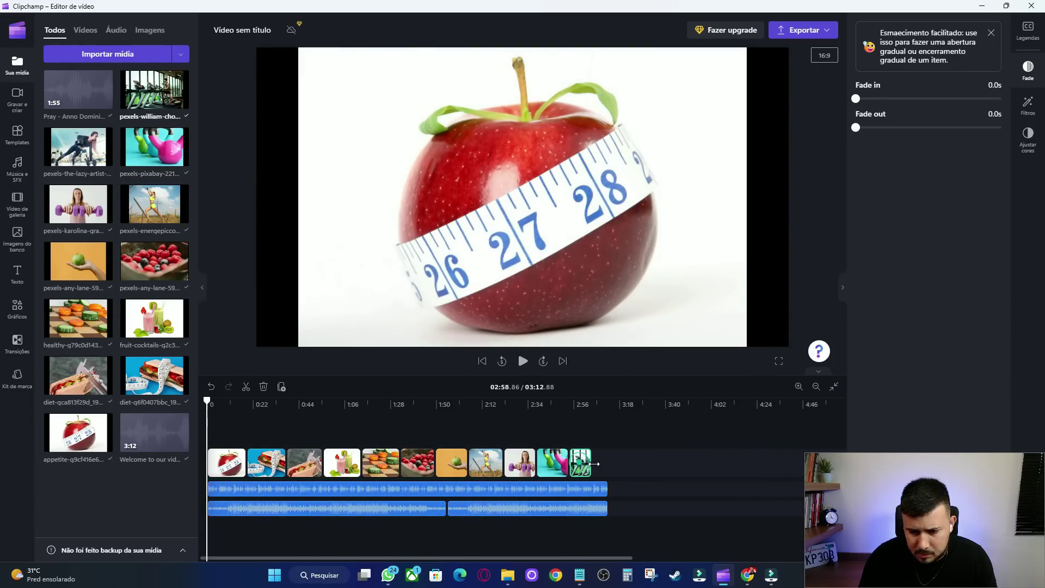
pyautogui.moveTo(78, 147); pyautogui.dragTo(584, 465)
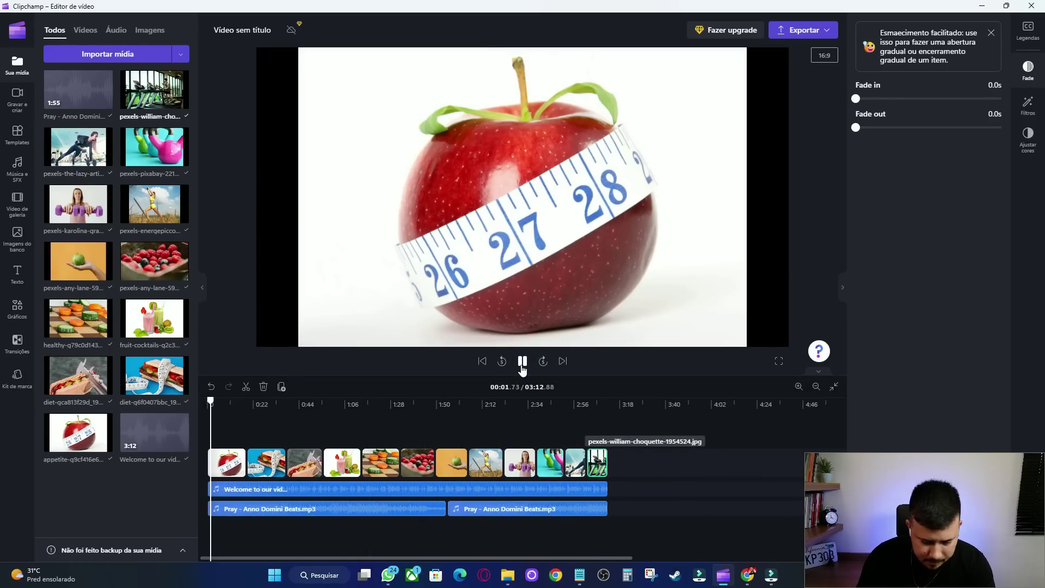
# - Enlarge the measured red apple image to fill the whole video frame and shift it slightly downward
pyautogui.press('XF86AudioLowerVolume')
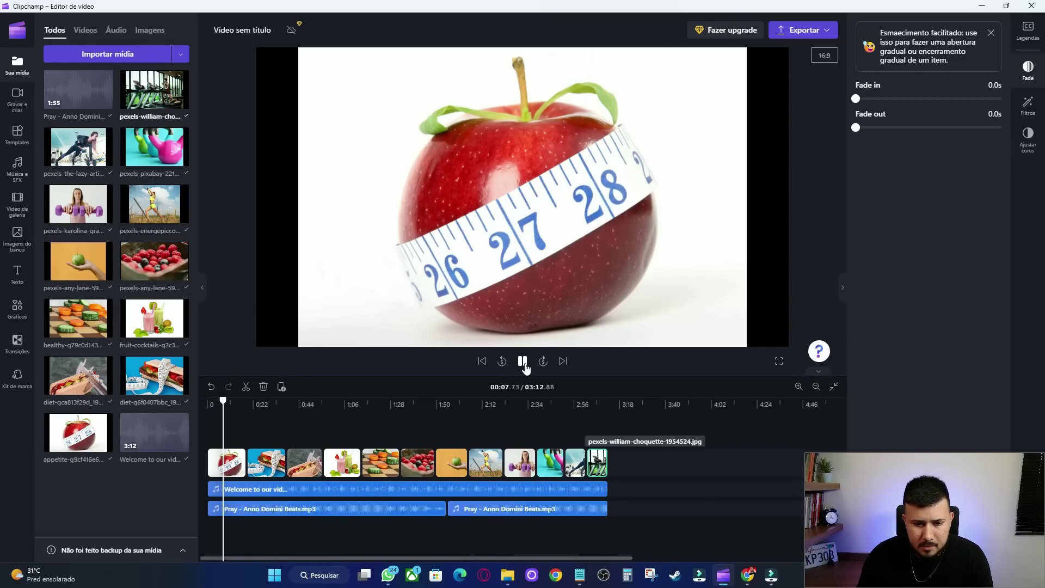
pyautogui.click(469, 220)
pyautogui.moveTo(298, 346); pyautogui.dragTo(255, 374)
pyautogui.moveTo(746, 49); pyautogui.dragTo(784, 46)
pyautogui.moveTo(661, 119); pyautogui.dragTo(660, 140)
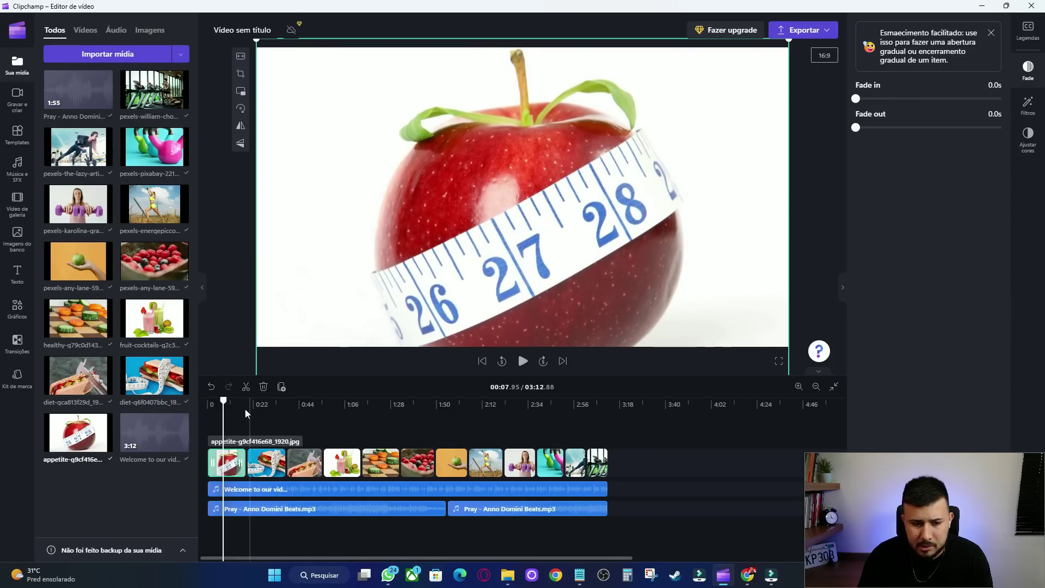
# - Enlarge the tape-wrapped sandwich and caliper sandwich images so each covers the black side bars of the frame
pyautogui.moveTo(224, 399); pyautogui.dragTo(274, 400)
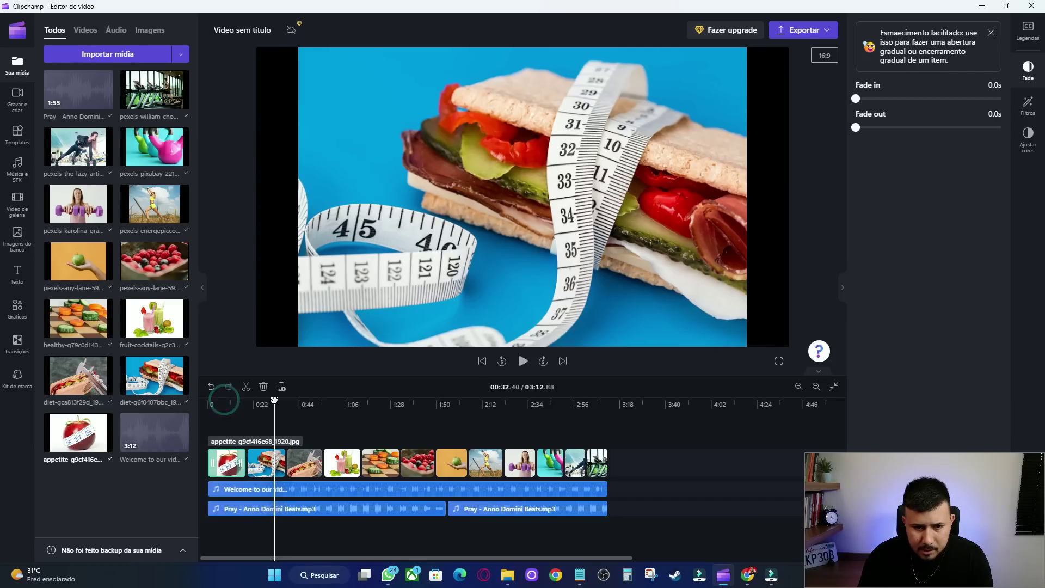
pyautogui.click(380, 283)
pyautogui.moveTo(298, 346); pyautogui.dragTo(256, 373)
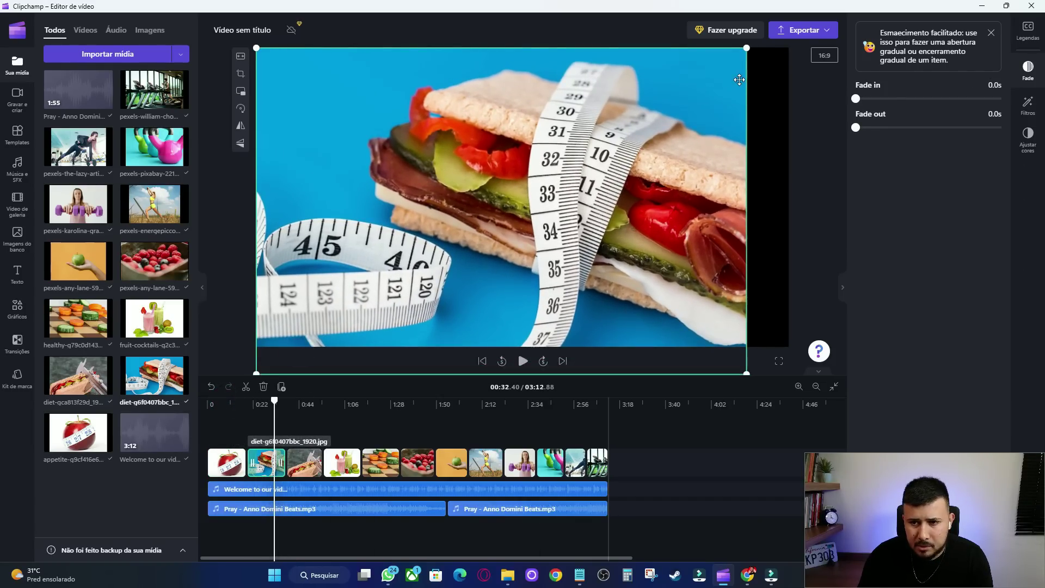
pyautogui.moveTo(746, 48); pyautogui.dragTo(789, 42)
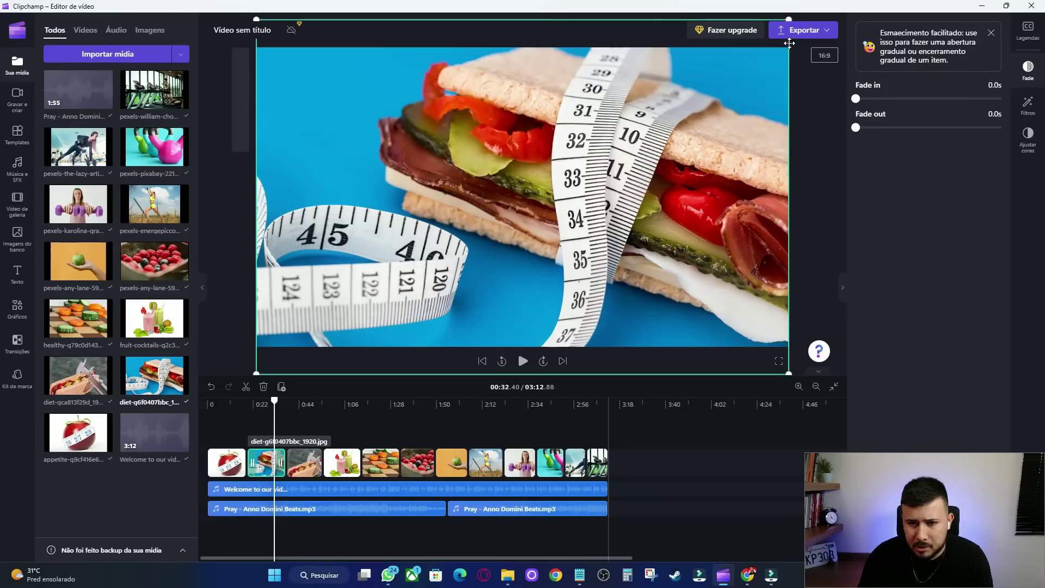
pyautogui.moveTo(278, 403); pyautogui.dragTo(297, 403)
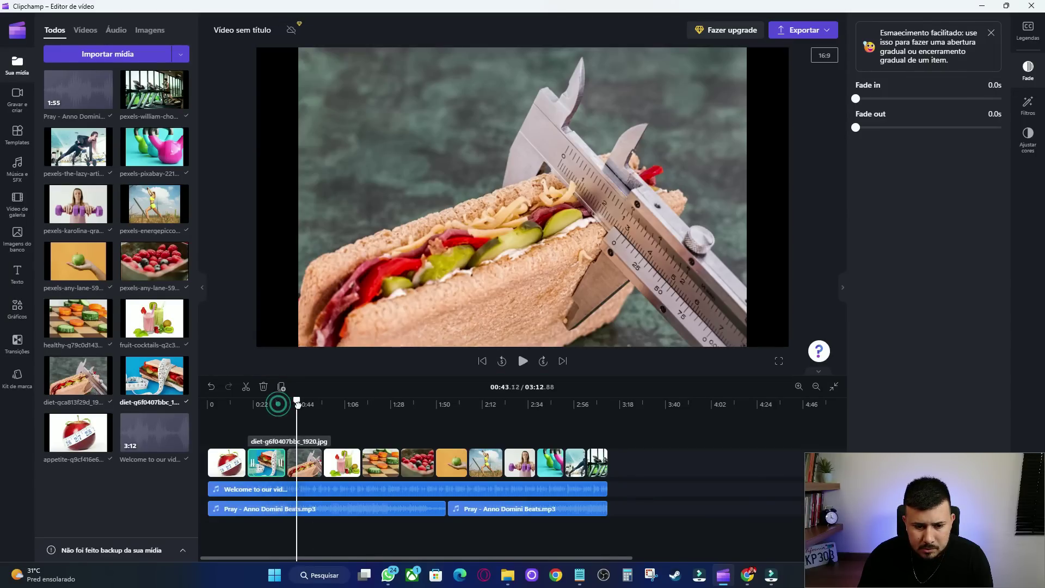
pyautogui.click(382, 297)
pyautogui.moveTo(298, 346); pyautogui.dragTo(255, 373)
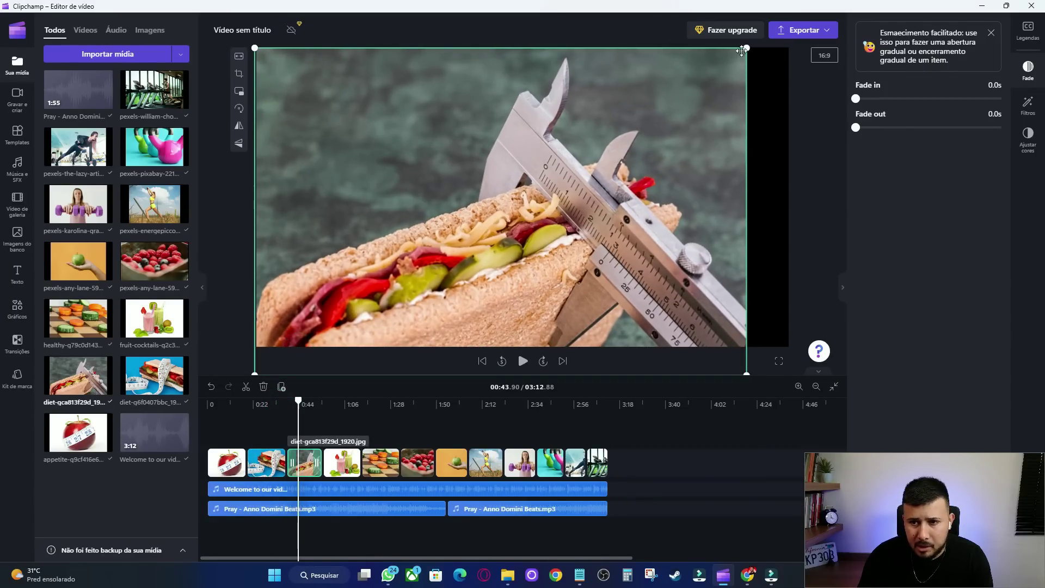
pyautogui.moveTo(746, 48); pyautogui.dragTo(787, 43)
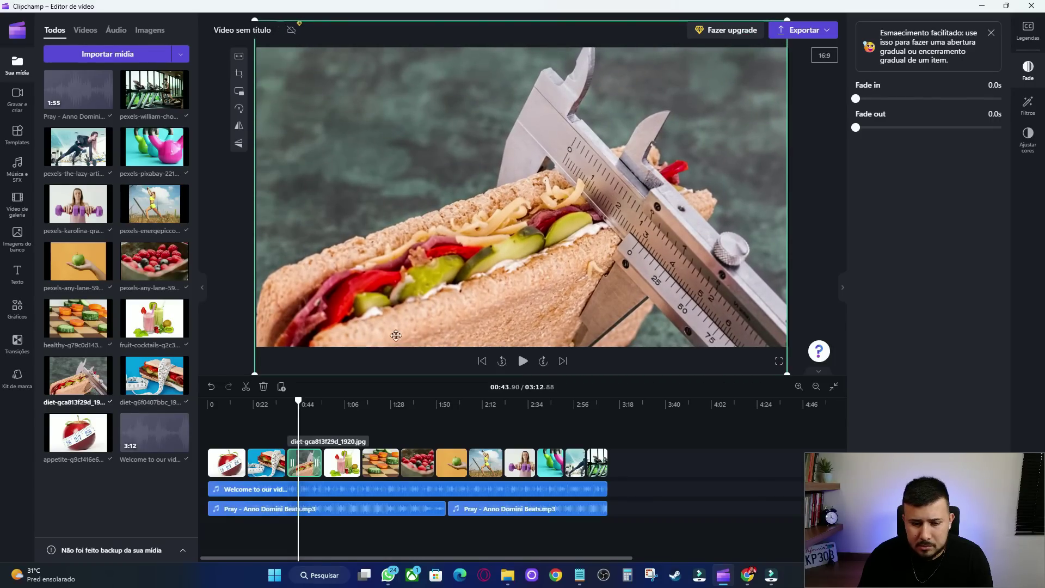
# - Enlarge the fruit cocktails and sliced vegetables images so each fills the full width of the video frame
pyautogui.click(341, 405)
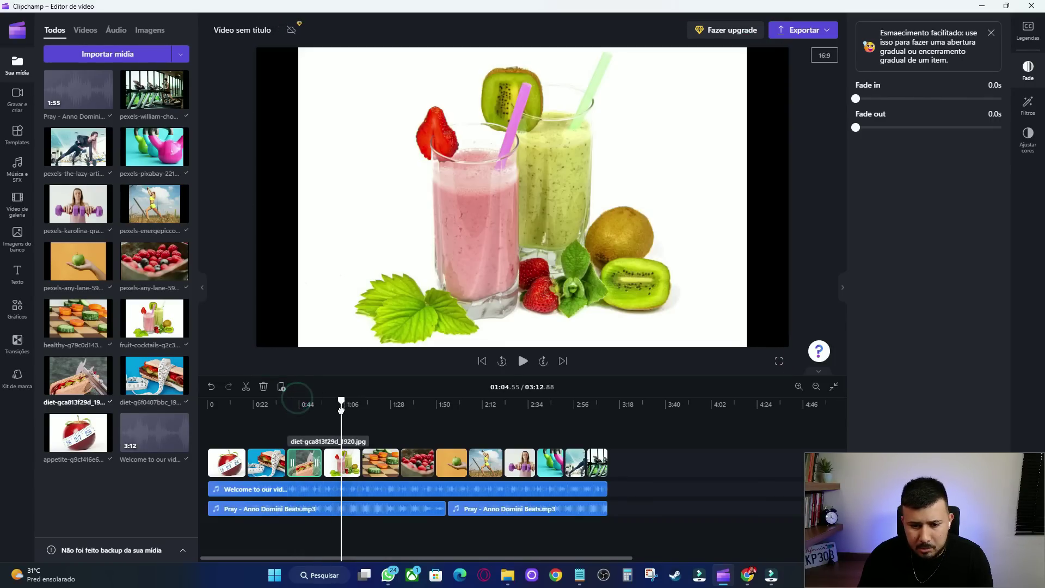
pyautogui.click(351, 297)
pyautogui.moveTo(275, 357); pyautogui.dragTo(256, 374)
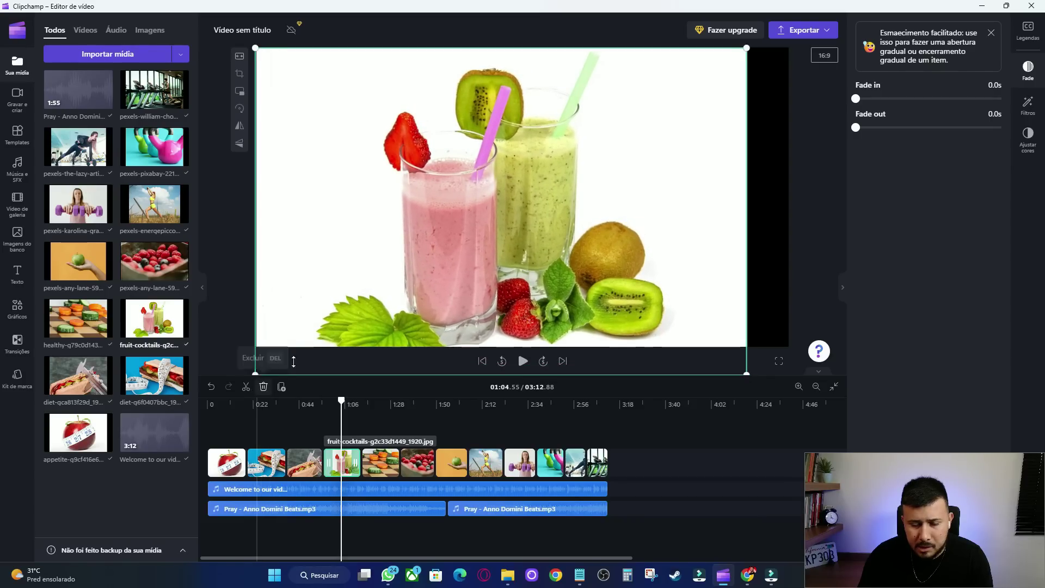
pyautogui.moveTo(744, 48); pyautogui.dragTo(789, 19)
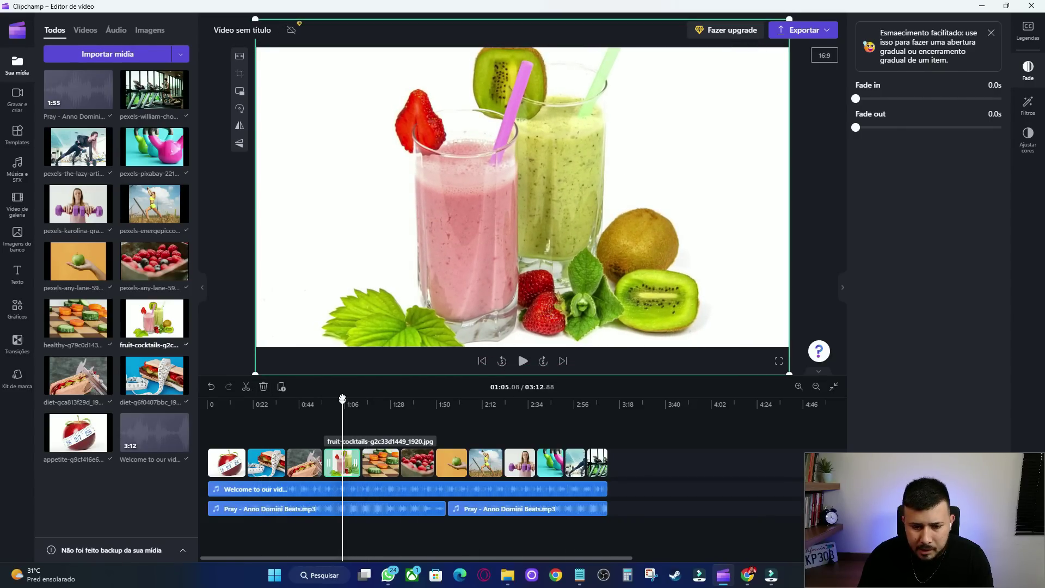
pyautogui.moveTo(343, 399); pyautogui.dragTo(375, 406)
pyautogui.click(438, 225)
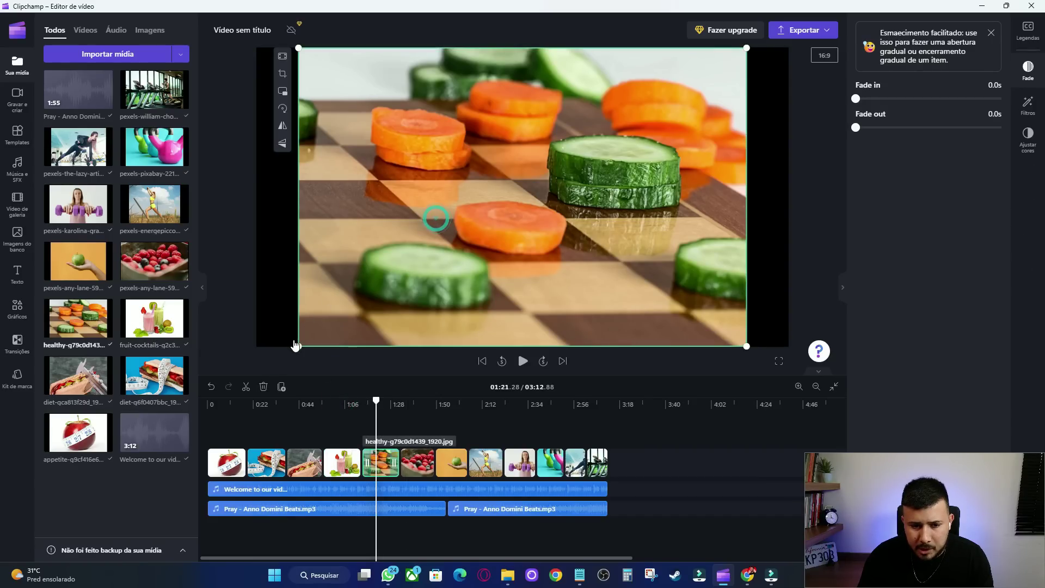
pyautogui.moveTo(297, 346); pyautogui.dragTo(256, 373)
pyautogui.moveTo(747, 48); pyautogui.dragTo(787, 20)
pyautogui.click(685, 112)
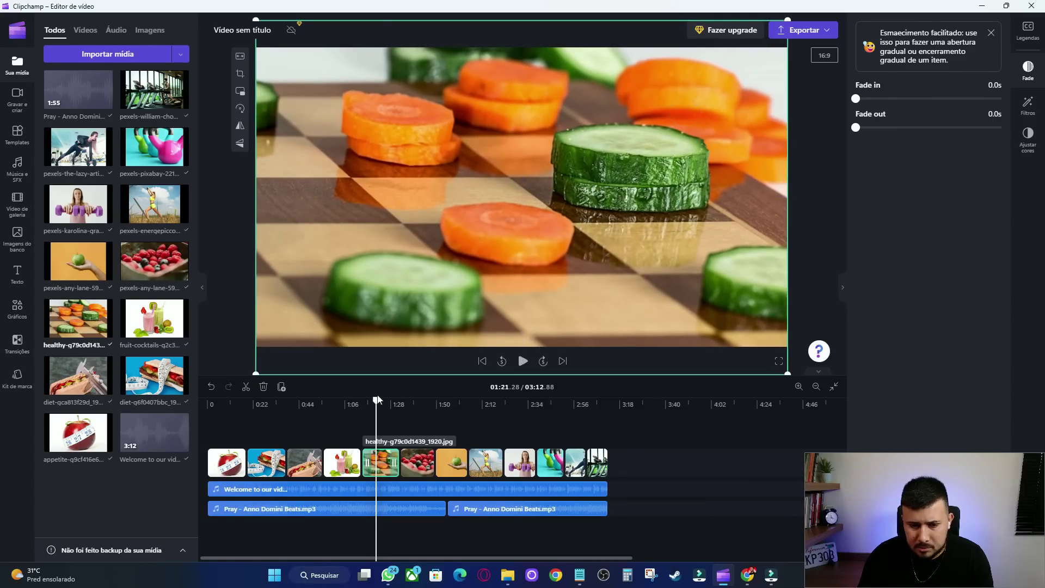
# - Enlarge the red berries and green apple images until neither shows black bars at the sides of the frame
pyautogui.moveTo(376, 401); pyautogui.dragTo(422, 401)
pyautogui.click(414, 457)
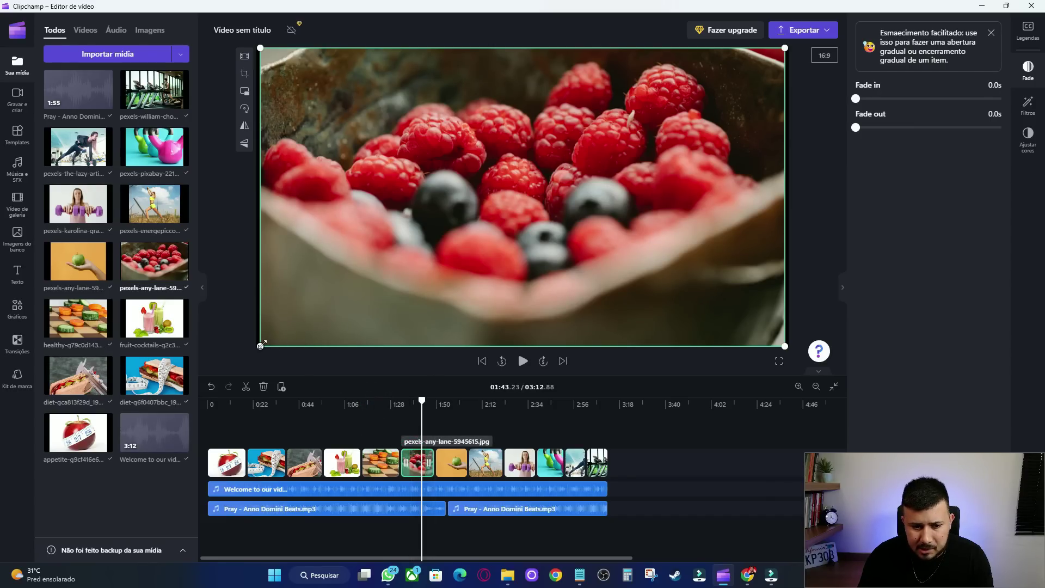
pyautogui.moveTo(261, 345); pyautogui.dragTo(251, 351)
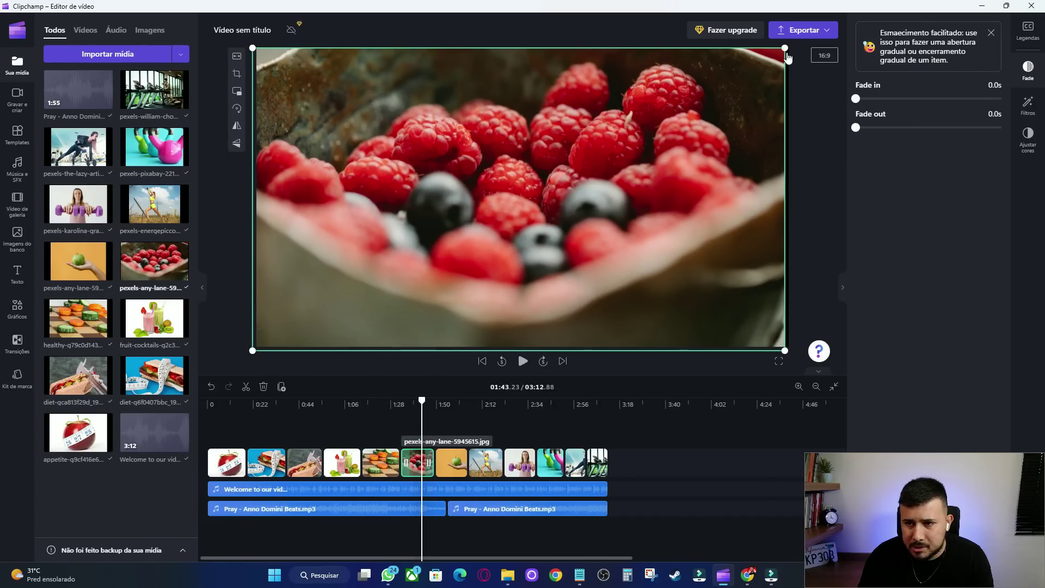
pyautogui.moveTo(785, 48); pyautogui.dragTo(789, 45)
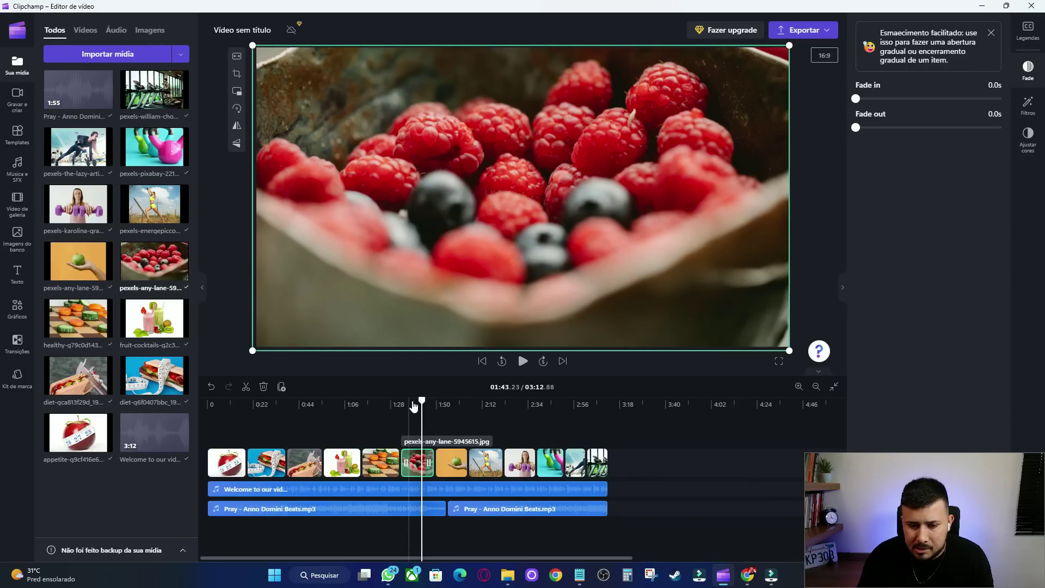
pyautogui.moveTo(421, 400); pyautogui.dragTo(450, 402)
pyautogui.click(450, 464)
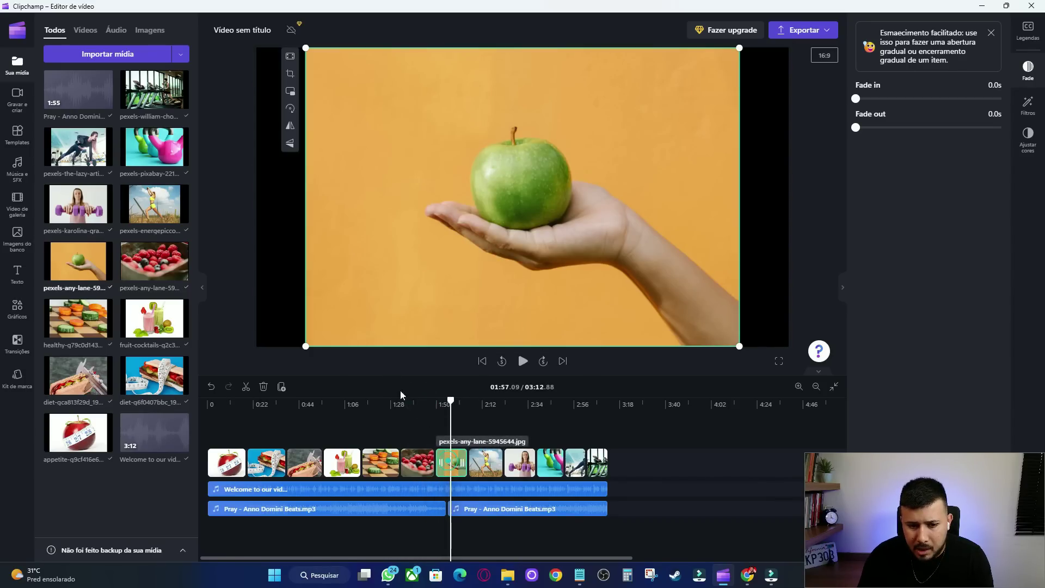
pyautogui.moveTo(306, 346); pyautogui.dragTo(256, 375)
pyautogui.moveTo(743, 48); pyautogui.dragTo(789, 13)
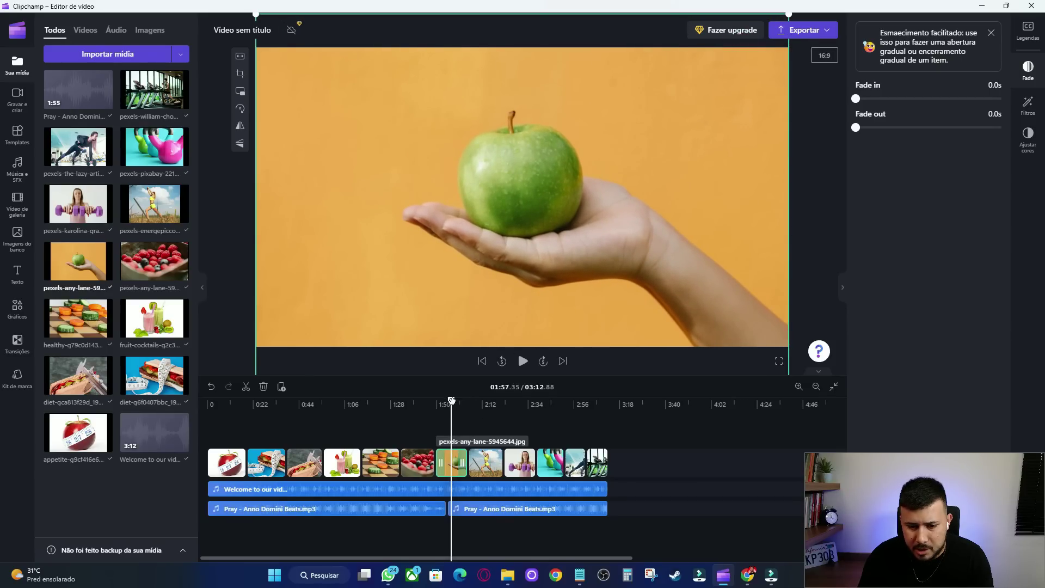
# - Enlarge the stretching woman image to fill the frame and move it down so her raised hands are included
pyautogui.moveTo(451, 401); pyautogui.dragTo(481, 401)
pyautogui.click(397, 287)
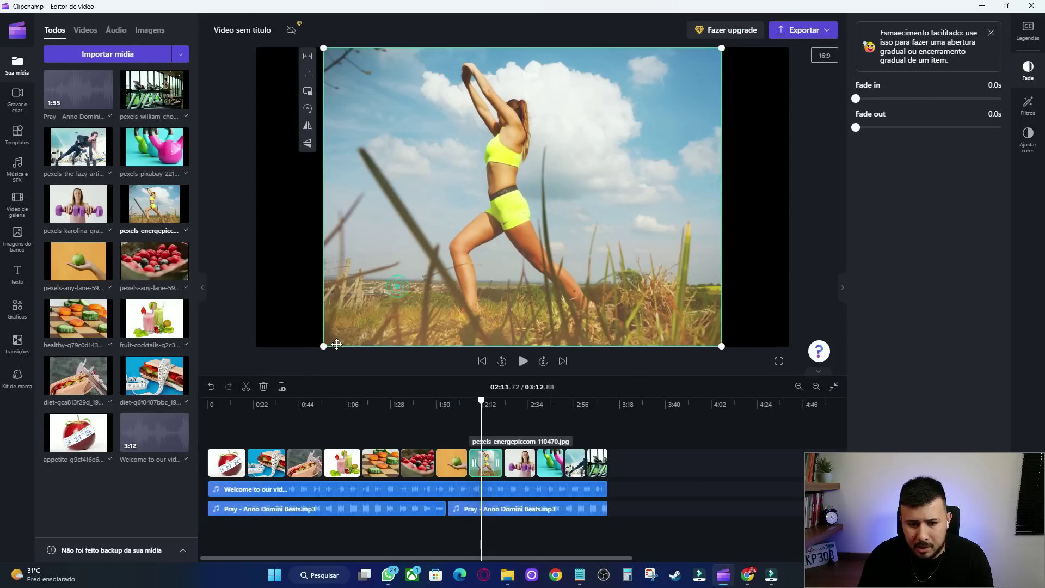
pyautogui.moveTo(323, 347); pyautogui.dragTo(253, 389)
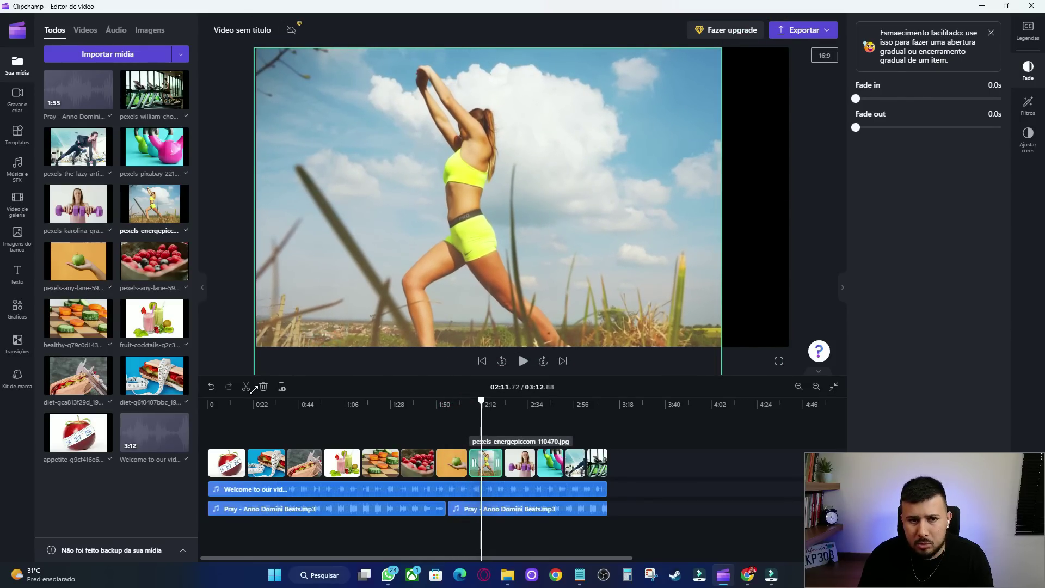
pyautogui.moveTo(720, 47); pyautogui.dragTo(789, 15)
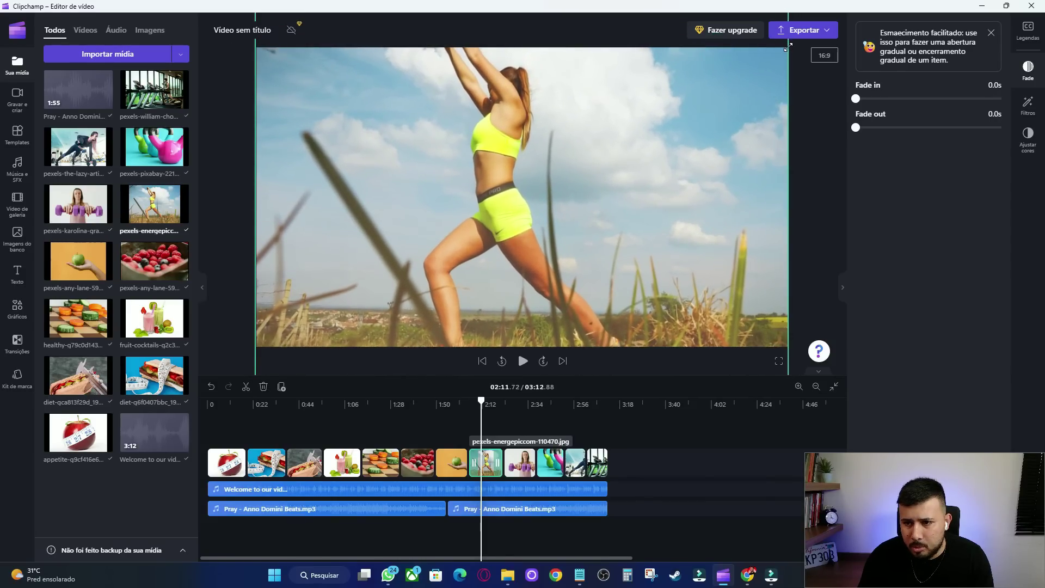
pyautogui.moveTo(656, 112); pyautogui.dragTo(653, 145)
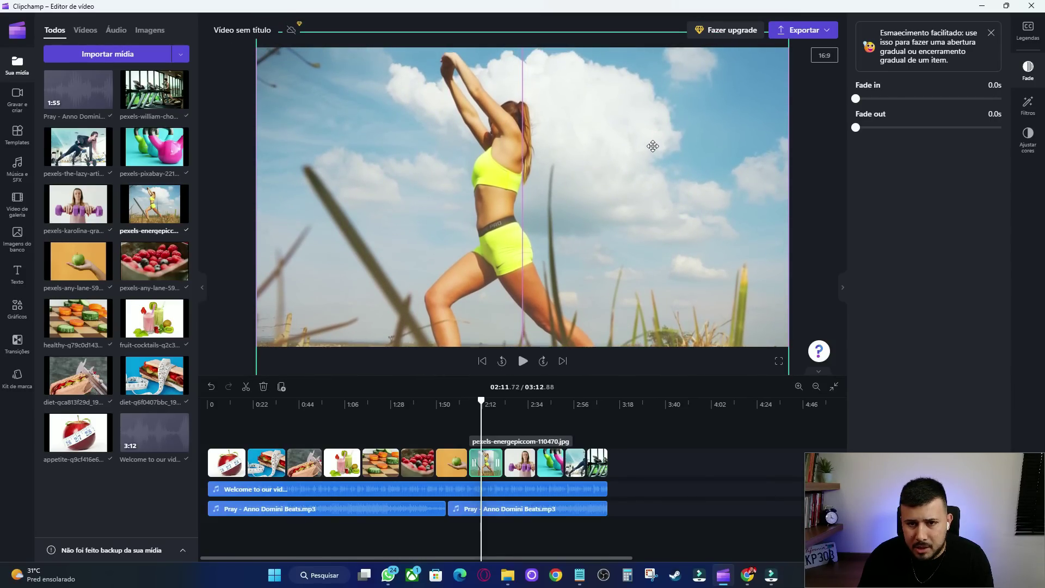
# - Enlarge the image of the woman holding purple dumbbells to fill the frame and centre it horizontally
pyautogui.moveTo(481, 402); pyautogui.dragTo(522, 402)
pyautogui.click(487, 270)
pyautogui.moveTo(299, 346); pyautogui.dragTo(253, 375)
pyautogui.moveTo(744, 49); pyautogui.dragTo(788, 24)
pyautogui.click(639, 128)
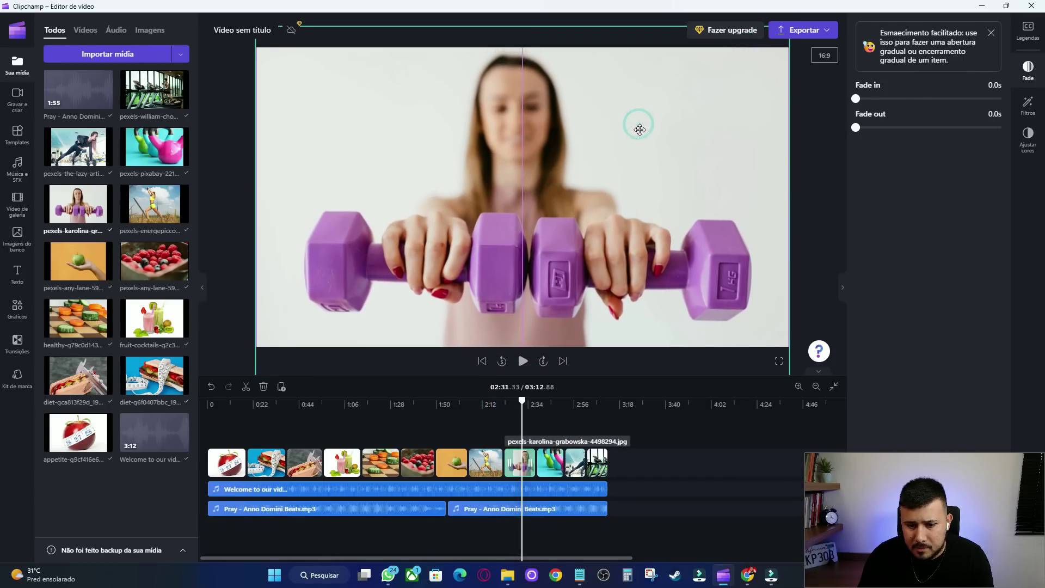
# - Enlarge the kettlebell image to cover the frame's side bars and nudge it slightly downward
pyautogui.moveTo(522, 402); pyautogui.dragTo(553, 401)
pyautogui.click(365, 309)
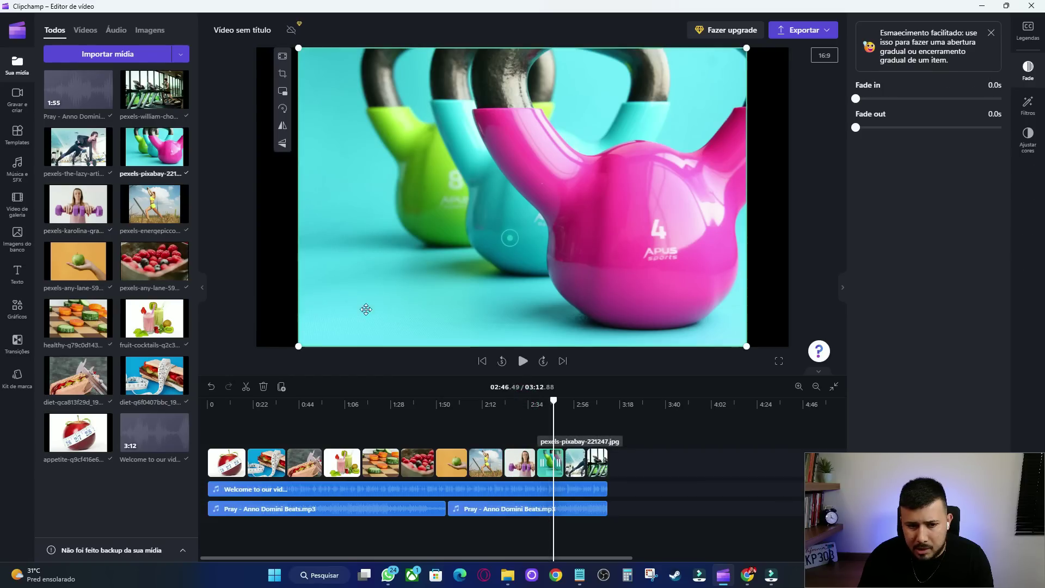
pyautogui.moveTo(298, 345); pyautogui.dragTo(260, 372)
pyautogui.moveTo(746, 47); pyautogui.dragTo(788, 21)
pyautogui.moveTo(701, 101); pyautogui.dragTo(701, 106)
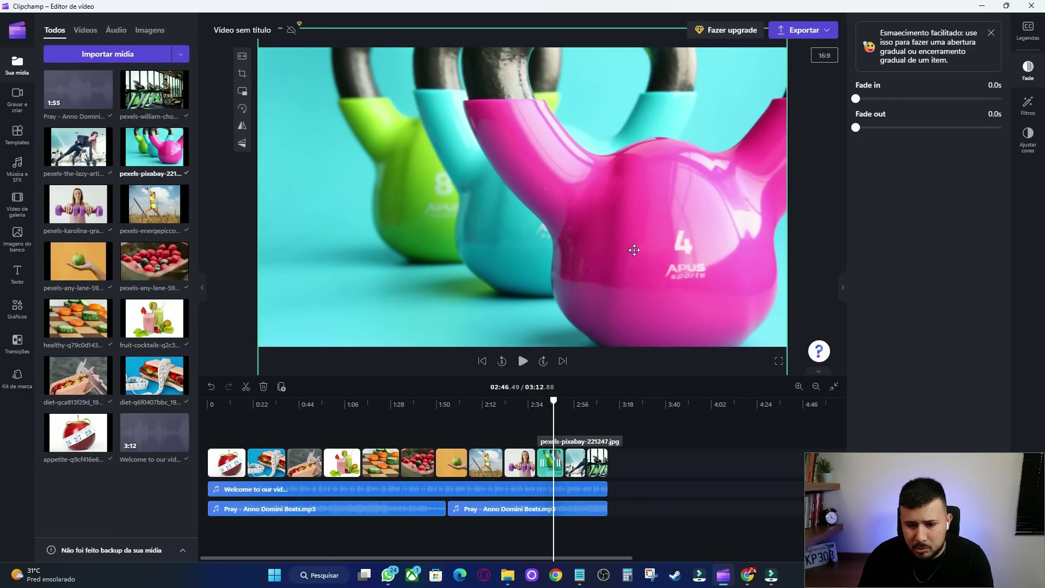
# - Enlarge the last two images, the woman training with dumbbells in the gym and the man on the treadmill, to fill the frame
pyautogui.moveTo(553, 400); pyautogui.dragTo(578, 400)
pyautogui.click(584, 240)
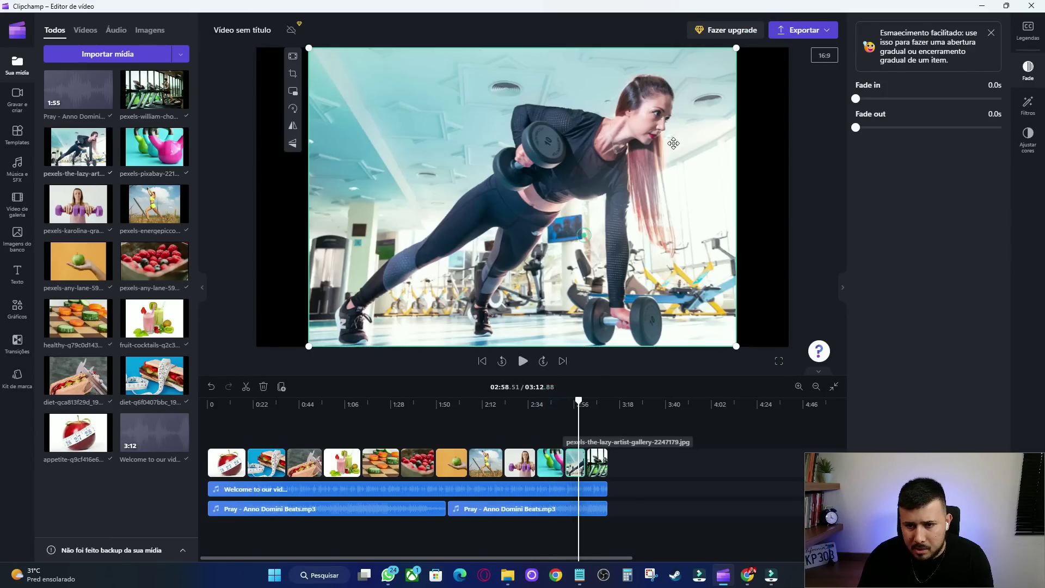
pyautogui.moveTo(737, 47); pyautogui.dragTo(788, 12)
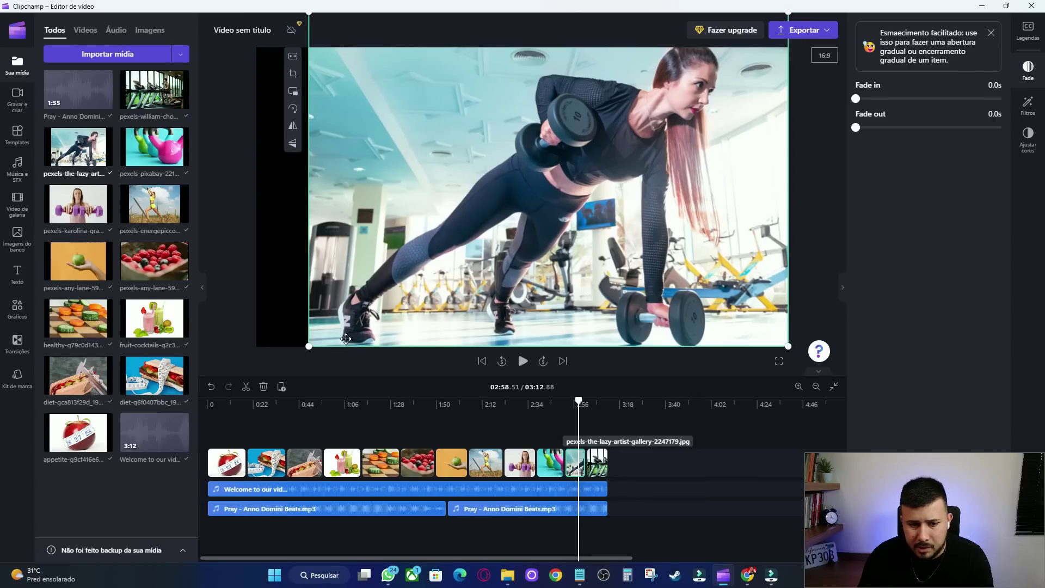
pyautogui.moveTo(311, 346); pyautogui.dragTo(257, 369)
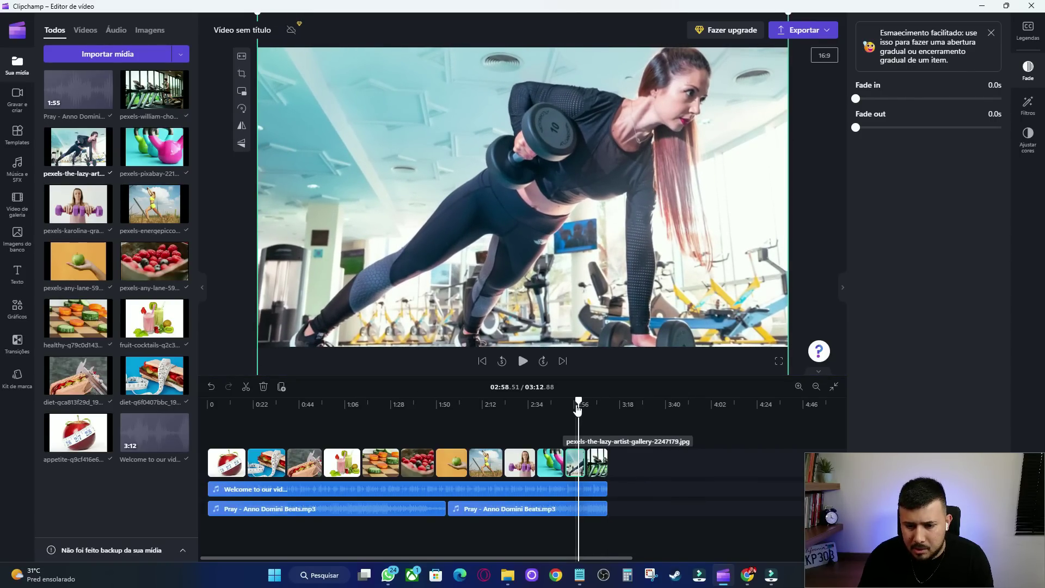
pyautogui.moveTo(580, 399); pyautogui.dragTo(592, 396)
pyautogui.click(586, 285)
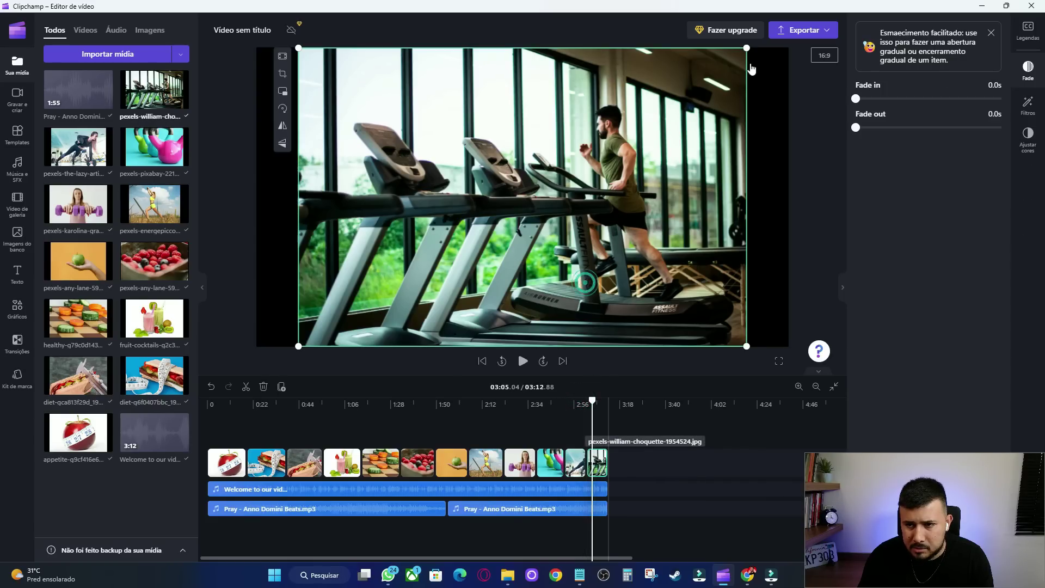
pyautogui.moveTo(747, 49); pyautogui.dragTo(790, 19)
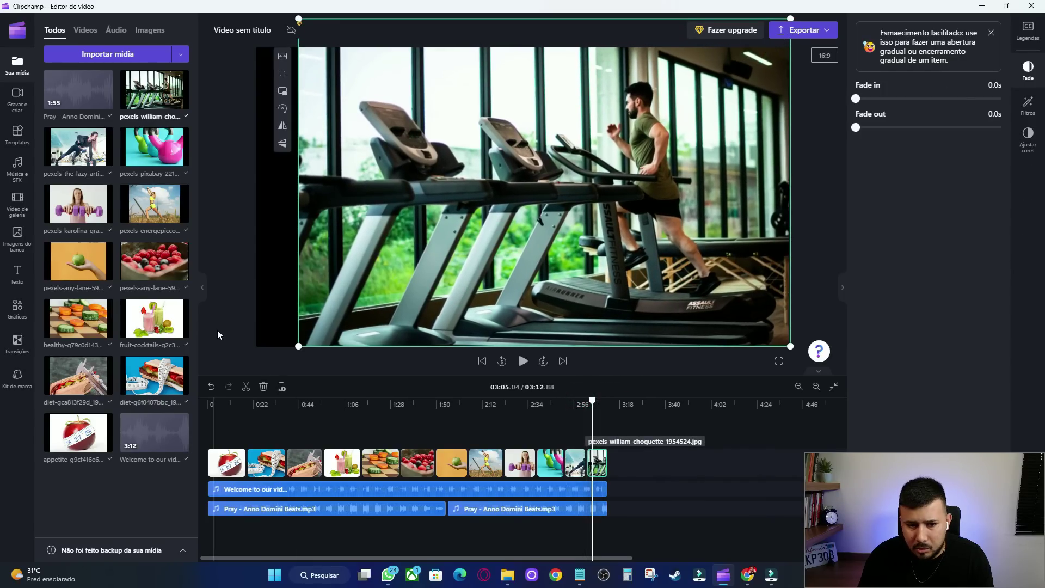
pyautogui.moveTo(299, 346); pyautogui.dragTo(253, 395)
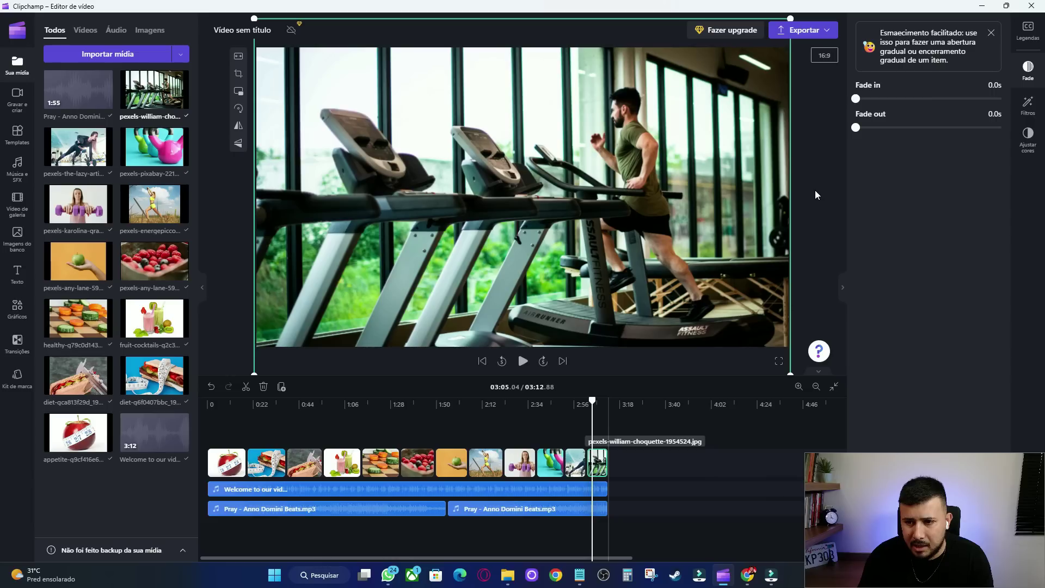
# - Join the first five images with transitions, in order: Feixes, Portas de celeiro - vertical, Terços and Abertura circular
pyautogui.moveTo(591, 403); pyautogui.dragTo(197, 451)
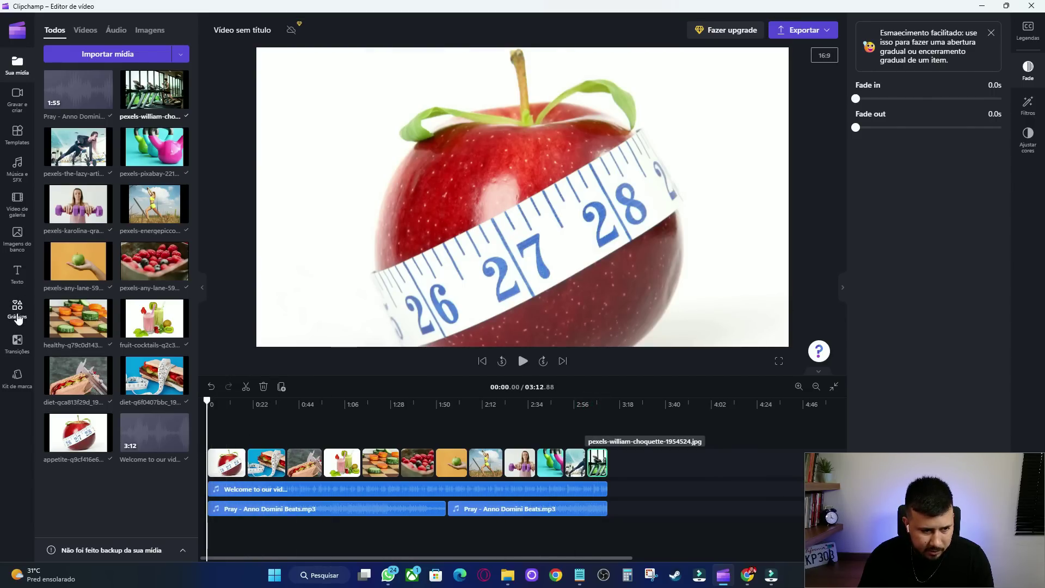
pyautogui.click(18, 338)
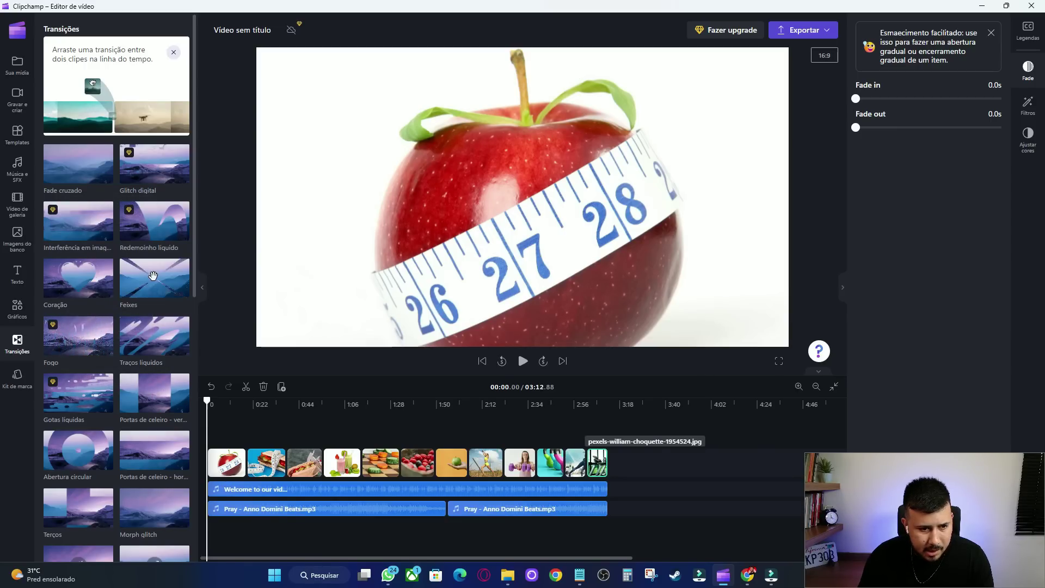
pyautogui.moveTo(154, 277); pyautogui.dragTo(247, 464)
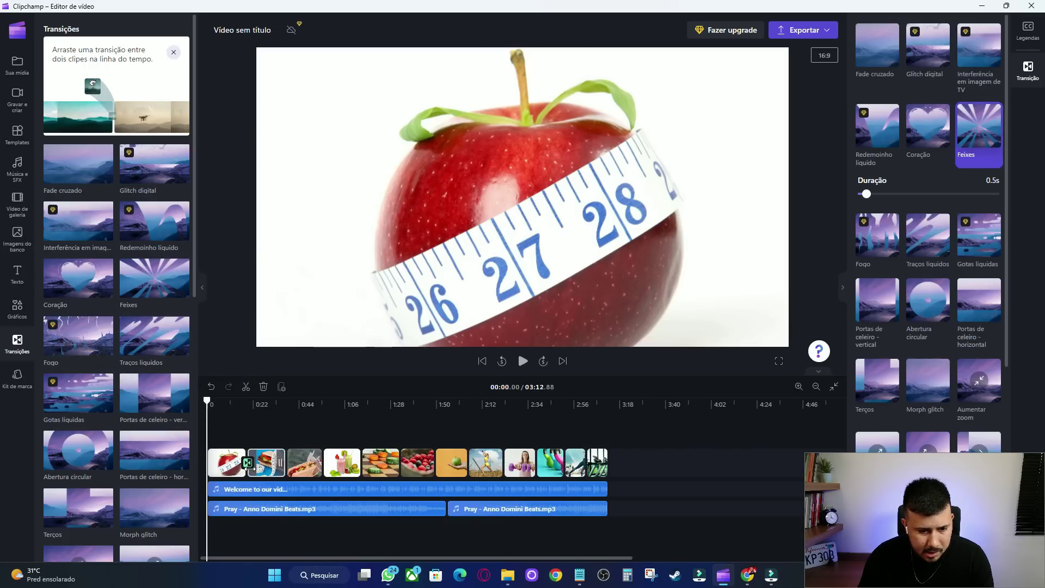
pyautogui.moveTo(154, 393); pyautogui.dragTo(280, 465)
pyautogui.moveTo(78, 506); pyautogui.dragTo(324, 467)
pyautogui.moveTo(78, 449); pyautogui.dragTo(361, 464)
# - Add Empurrar para a direita, Empurrar para cima, Deslizar para baixo and Deslizar para a esquerda, in order, from the vegetable image to the purple-dumbbell image
pyautogui.scroll(-3, 151, 468)
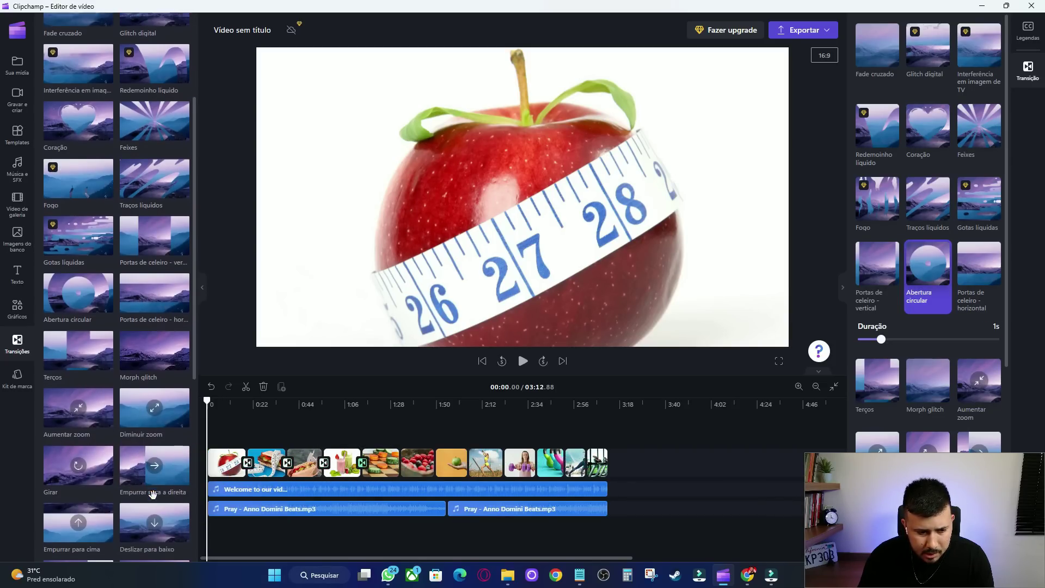
pyautogui.moveTo(152, 468); pyautogui.dragTo(403, 469)
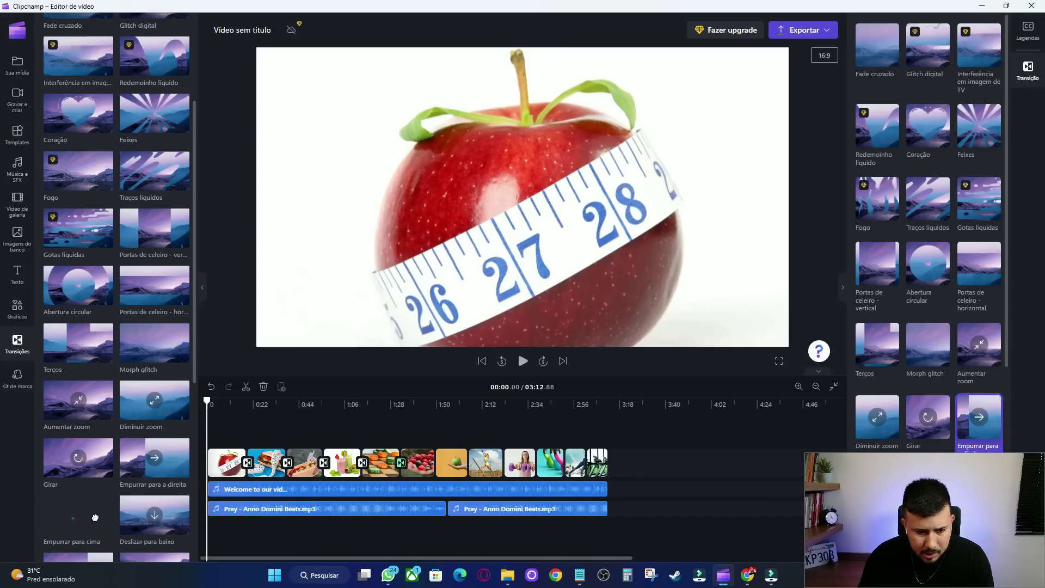
pyautogui.moveTo(87, 514); pyautogui.dragTo(435, 463)
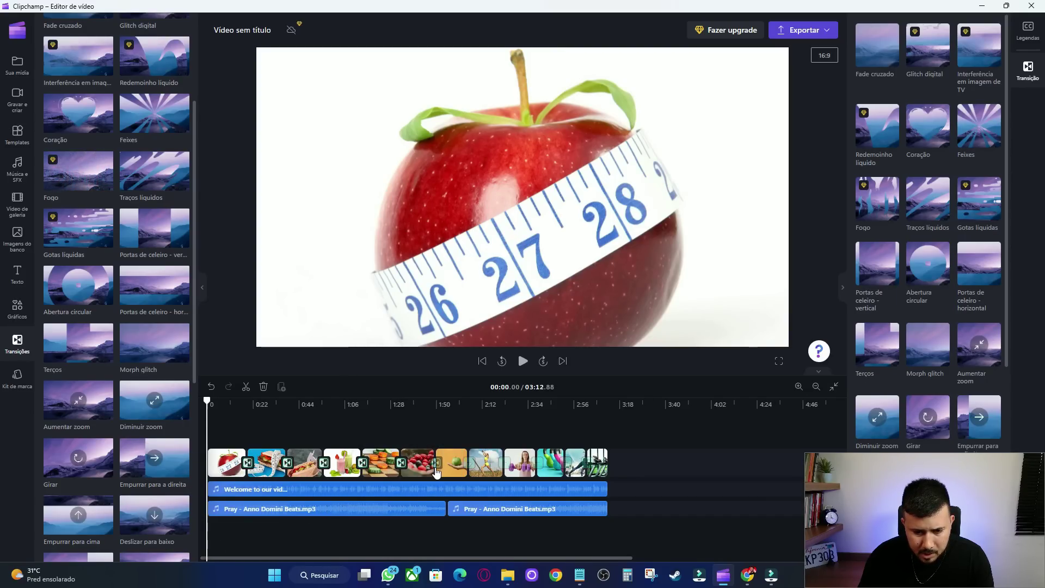
pyautogui.moveTo(158, 516); pyautogui.dragTo(469, 464)
pyautogui.scroll(-3, 142, 449)
pyautogui.scroll(-2, 142, 449)
pyautogui.moveTo(108, 390); pyautogui.dragTo(504, 464)
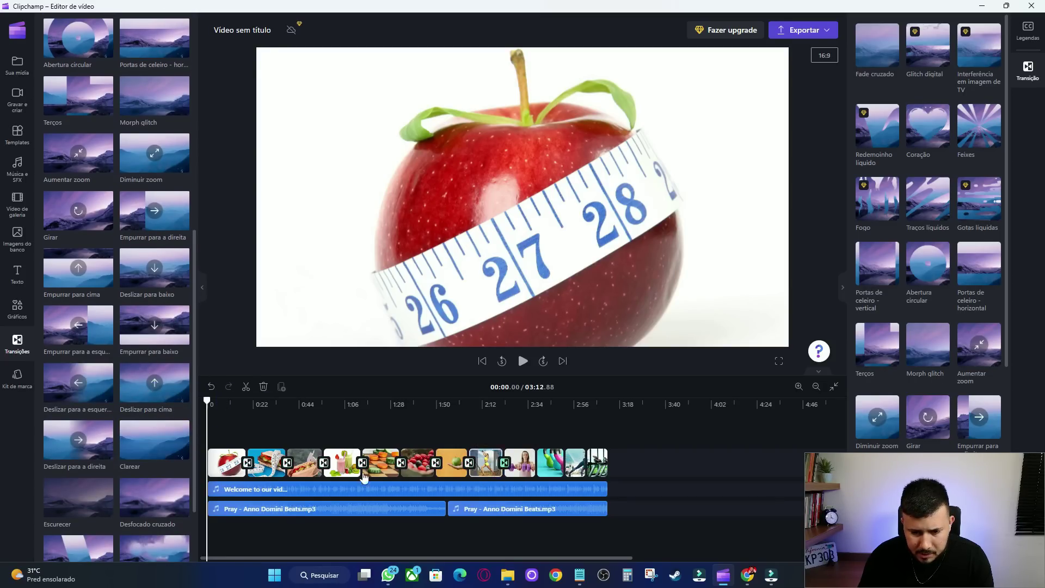
# - Try to add the Desfocado cruzado transition between the kettlebell image and the gym dumbbell image
pyautogui.moveTo(154, 496); pyautogui.dragTo(565, 469)
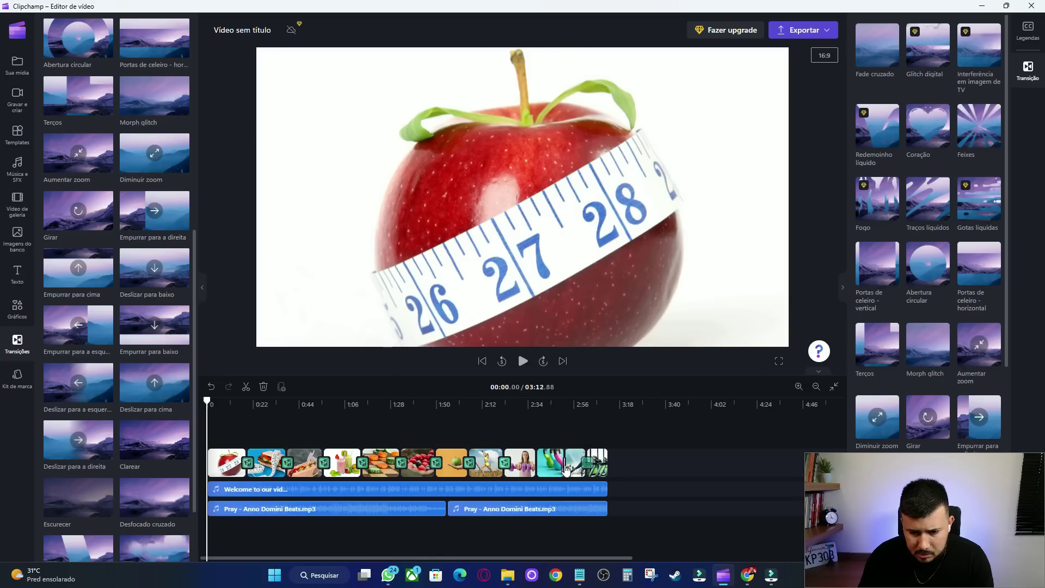
pyautogui.click(635, 476)
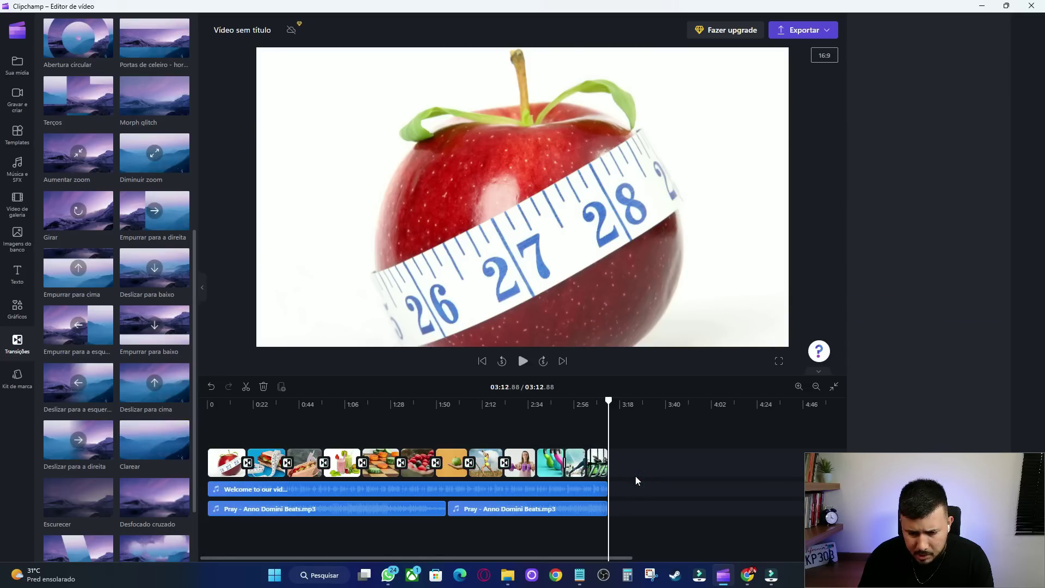
pyautogui.moveTo(637, 471); pyautogui.dragTo(577, 469)
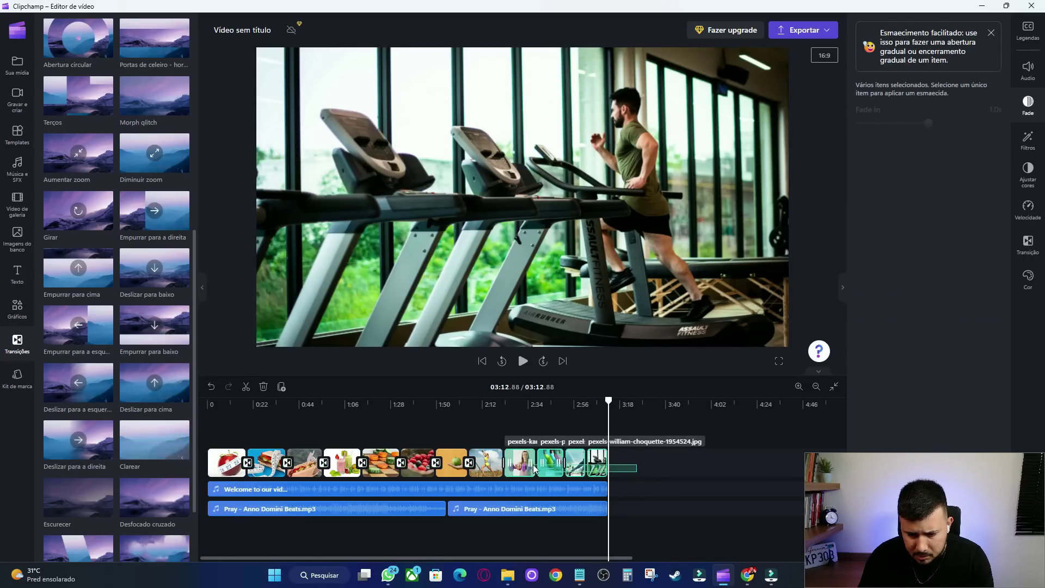
pyautogui.moveTo(552, 472); pyautogui.dragTo(548, 467)
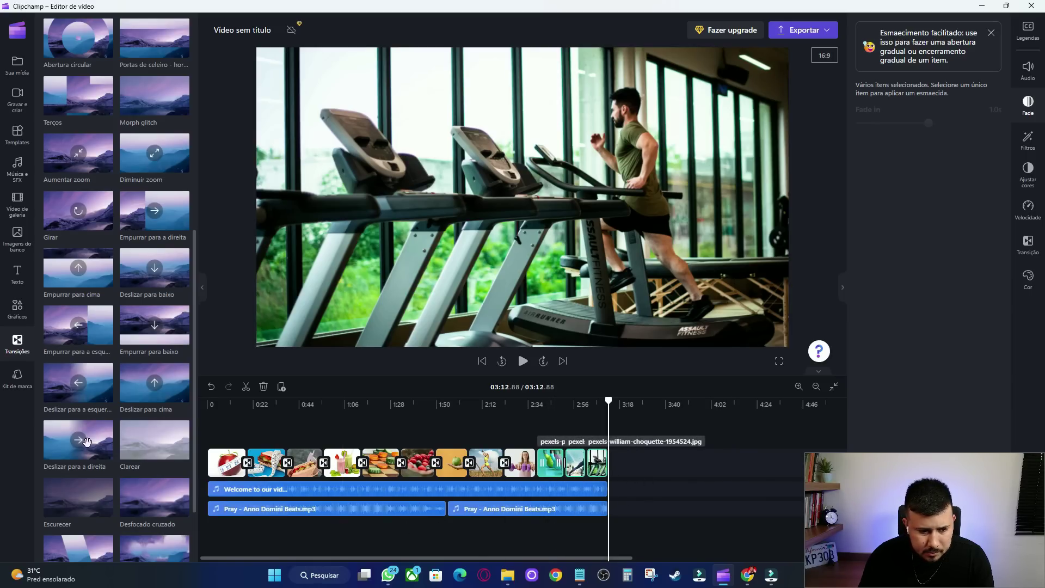
# - Add a transition between the purple-dumbbell and kettlebell images, and try to place Deslizar para a direita before the treadmill image
pyautogui.moveTo(66, 543); pyautogui.dragTo(540, 474)
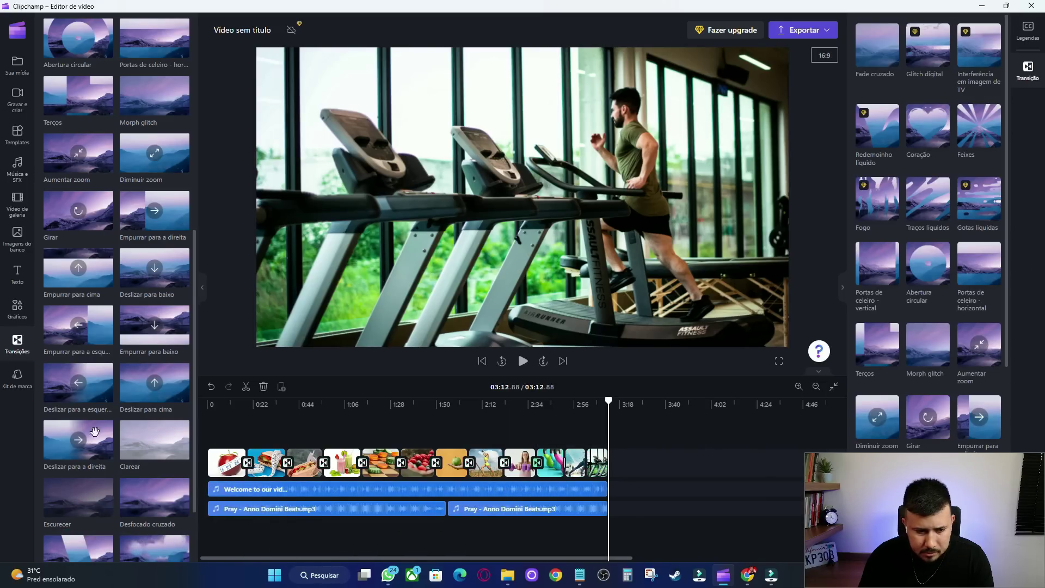
pyautogui.moveTo(78, 440); pyautogui.dragTo(589, 467)
pyautogui.moveTo(78, 440); pyautogui.dragTo(588, 473)
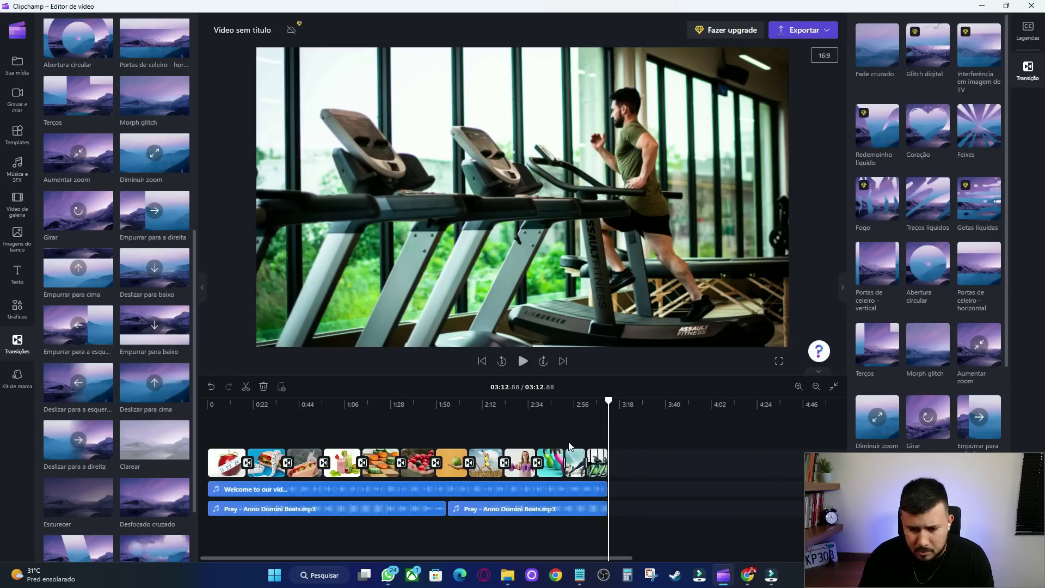
# - Play back the opening of the video and the transition between the two sandwich images
pyautogui.moveTo(542, 404); pyautogui.dragTo(182, 404)
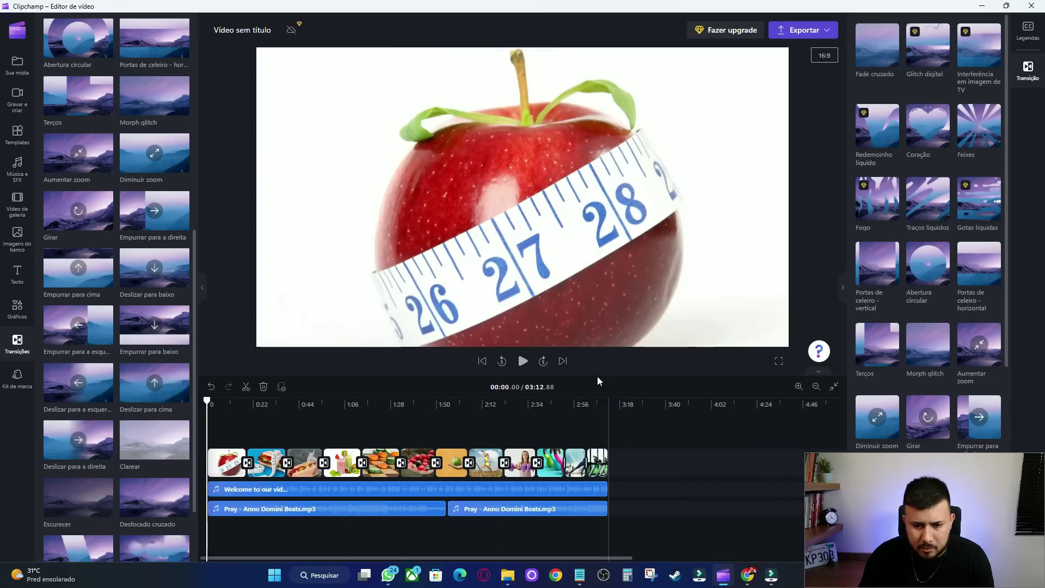
pyautogui.click(523, 364)
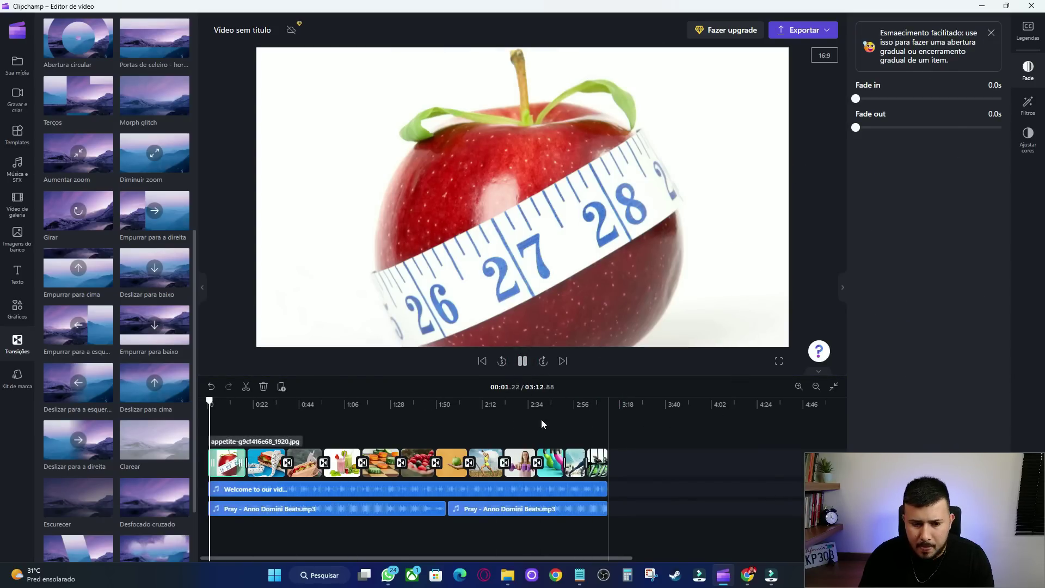
pyautogui.moveTo(211, 401); pyautogui.dragTo(270, 406)
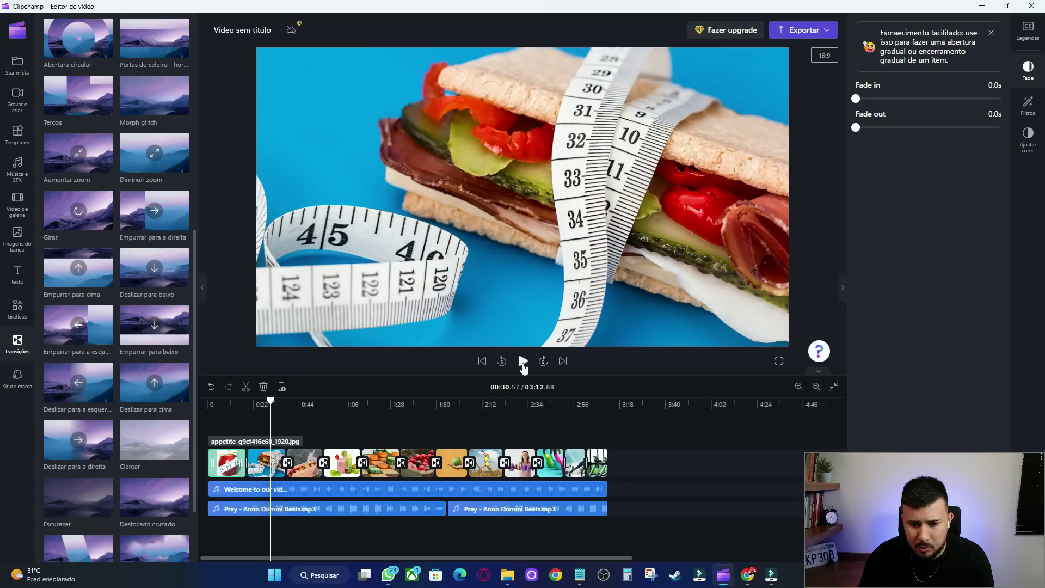
pyautogui.click(522, 364)
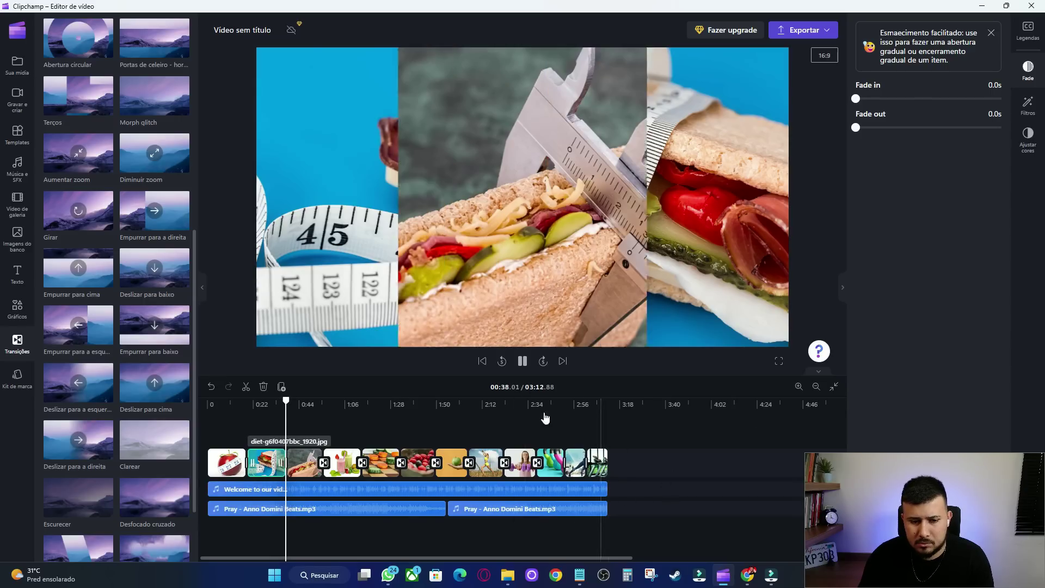
pyautogui.click(524, 363)
# - Apply the Zoom lento filter to the opening apple image and play back the effect
pyautogui.click(304, 463)
pyautogui.moveTo(293, 403); pyautogui.dragTo(230, 410)
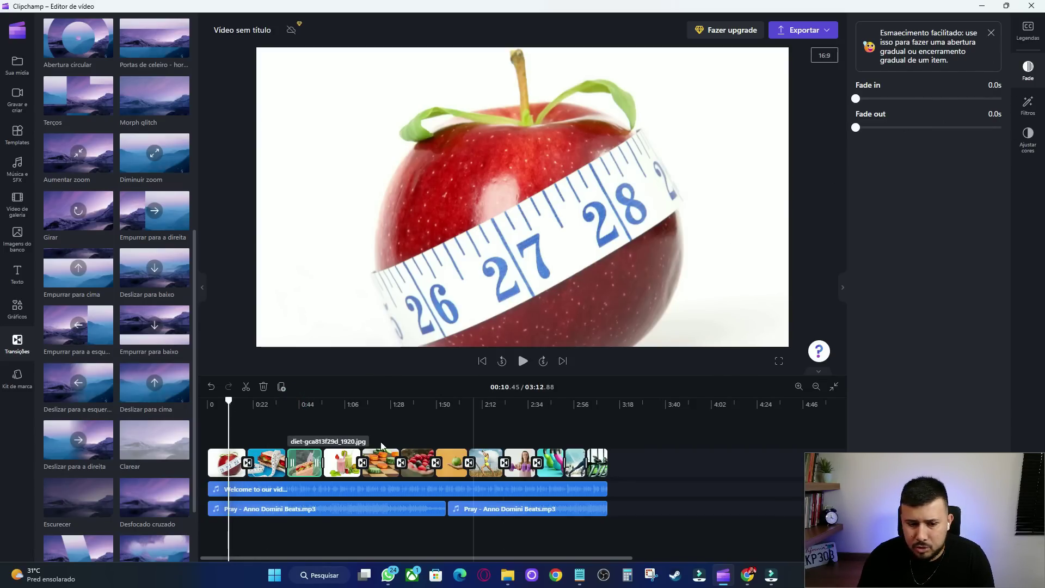
pyautogui.click(213, 463)
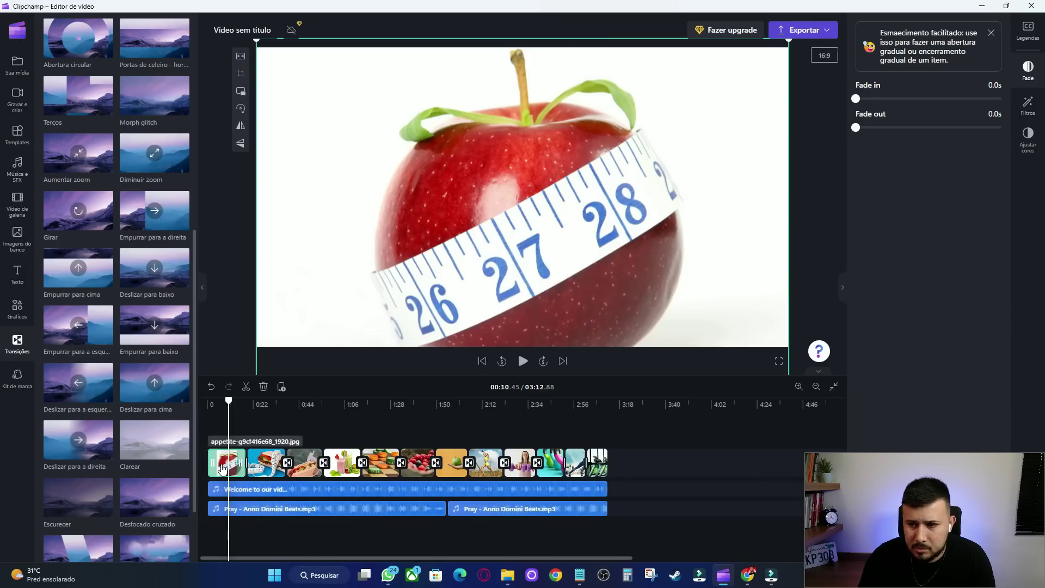
pyautogui.click(1028, 104)
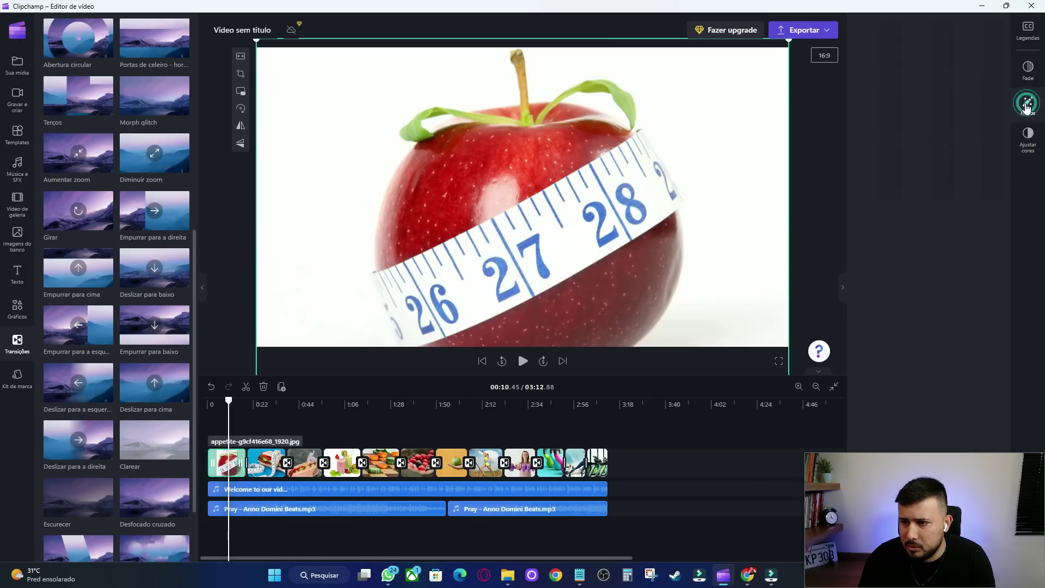
pyautogui.scroll(-5, 949, 310)
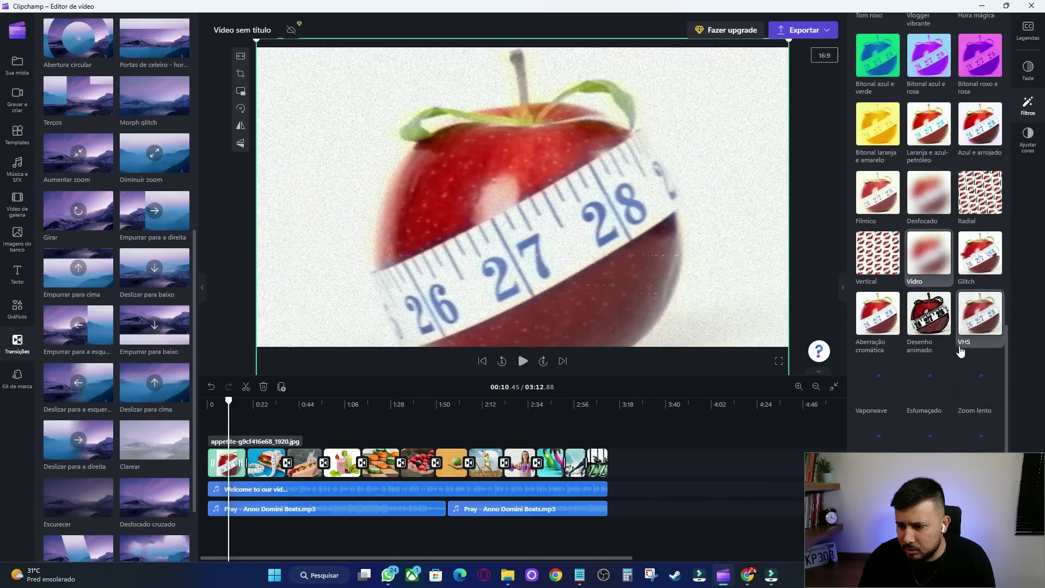
pyautogui.click(962, 396)
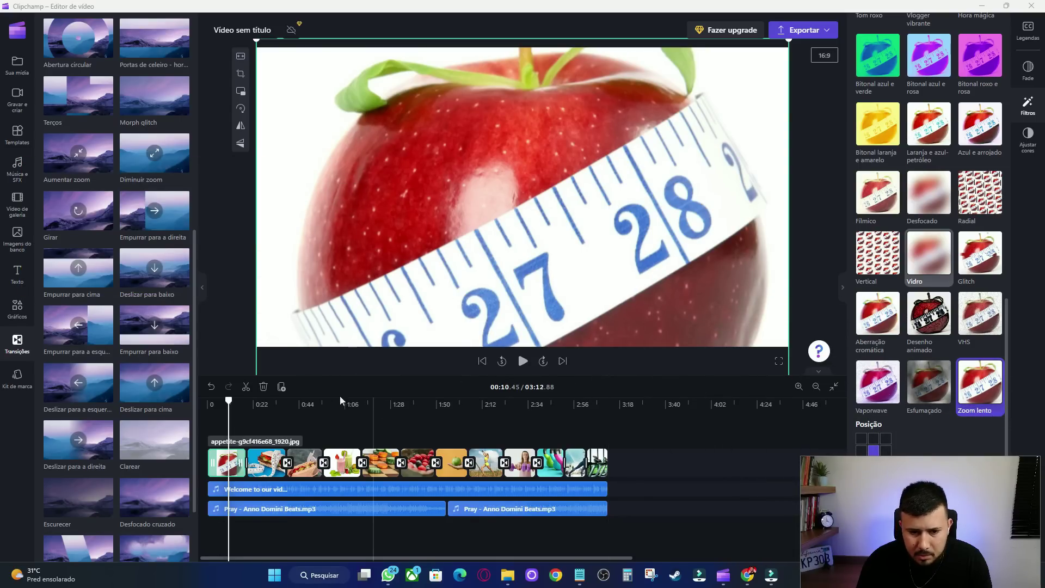
pyautogui.click(522, 362)
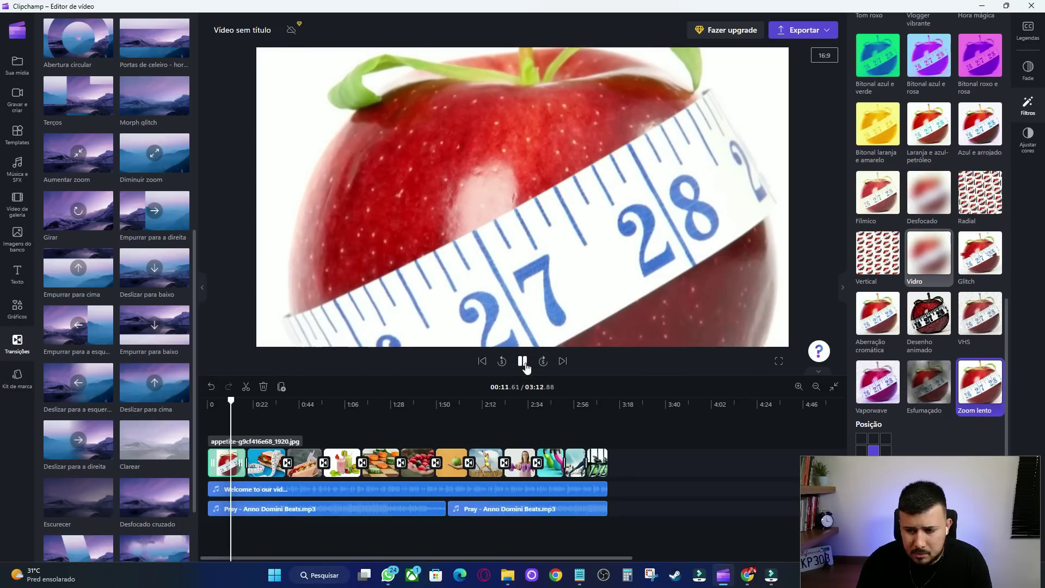
pyautogui.click(523, 361)
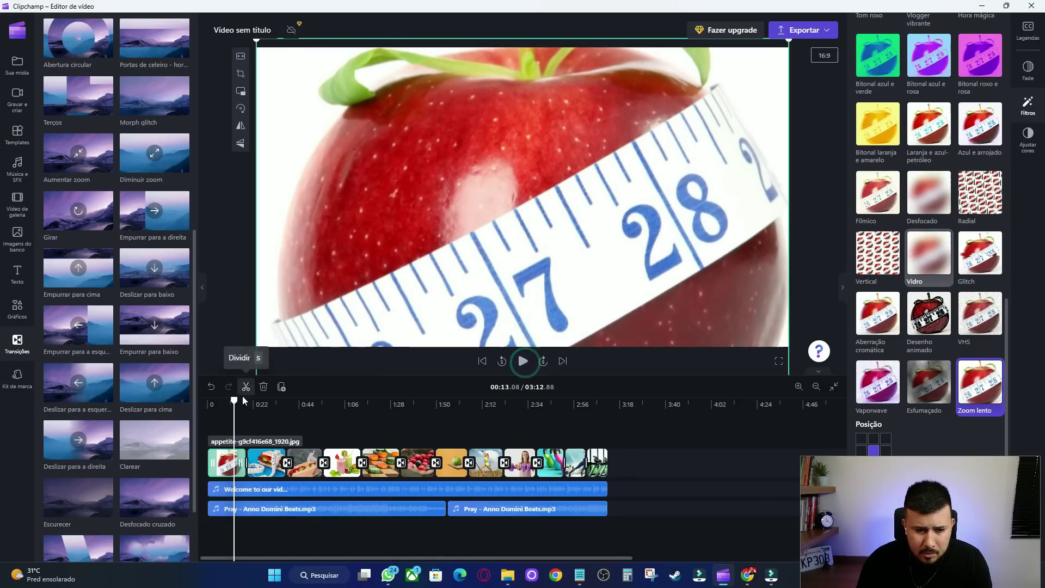
# - Apply the Zoom lento filter to the sandwich with measuring tape image and play back the effect
pyautogui.click(264, 463)
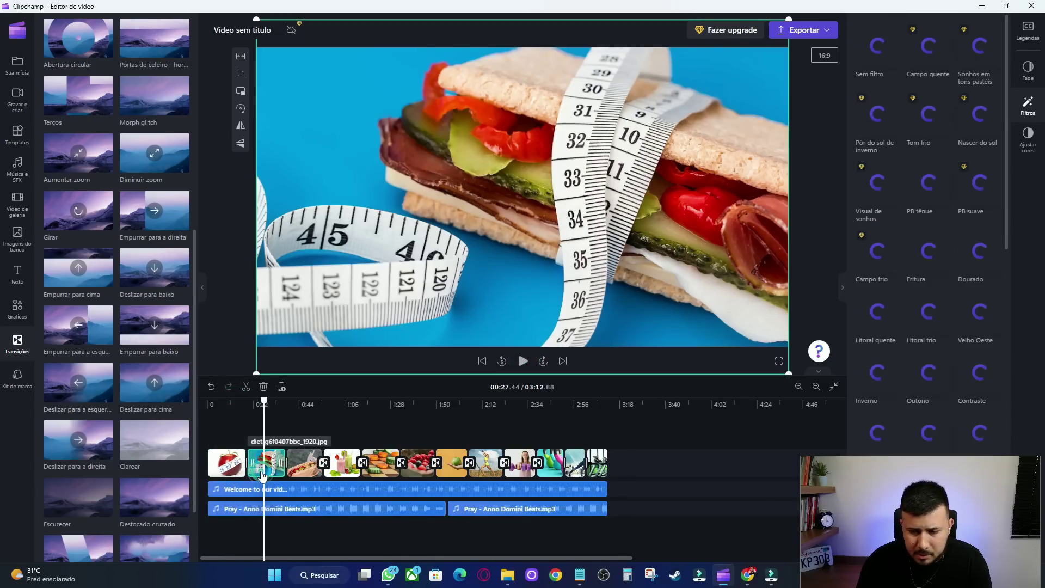
pyautogui.scroll(-8, 974, 326)
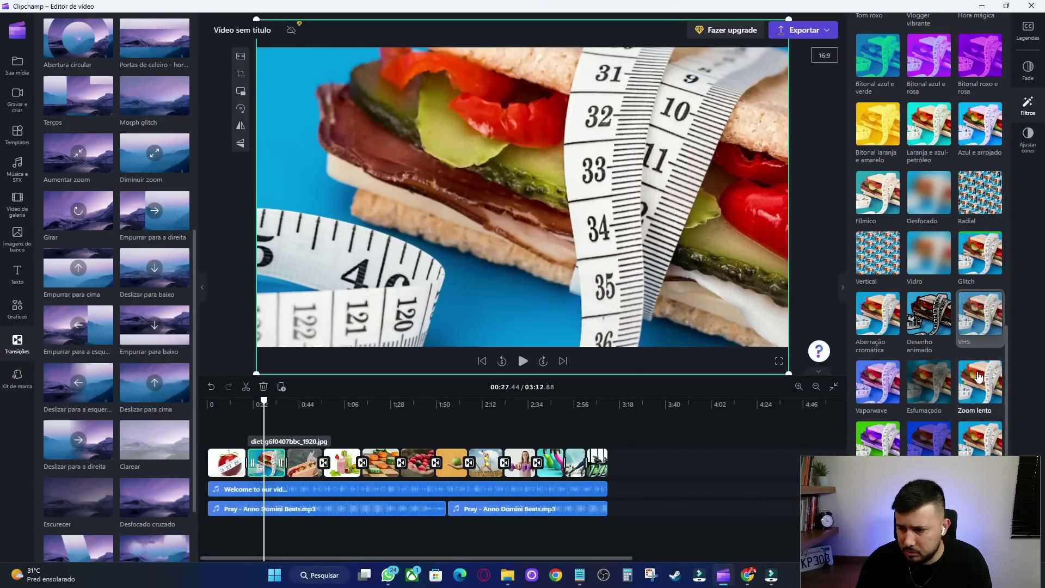
pyautogui.click(973, 397)
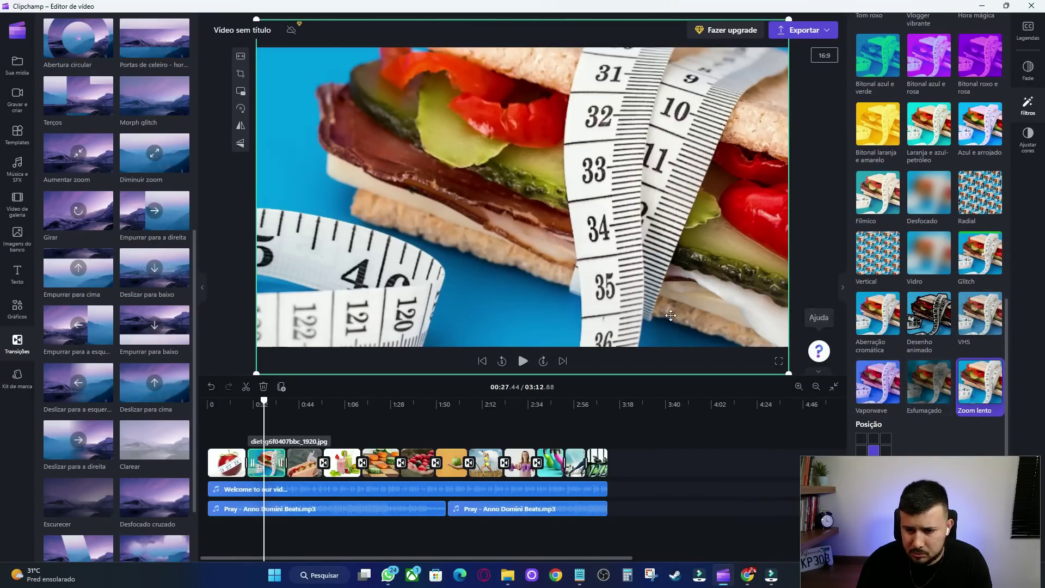
pyautogui.click(523, 362)
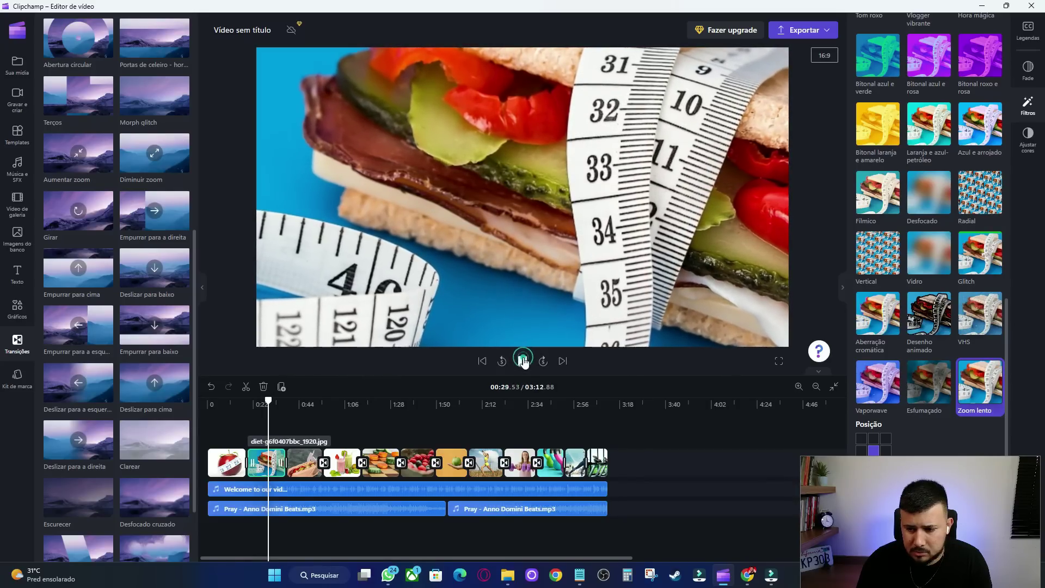
pyautogui.click(524, 362)
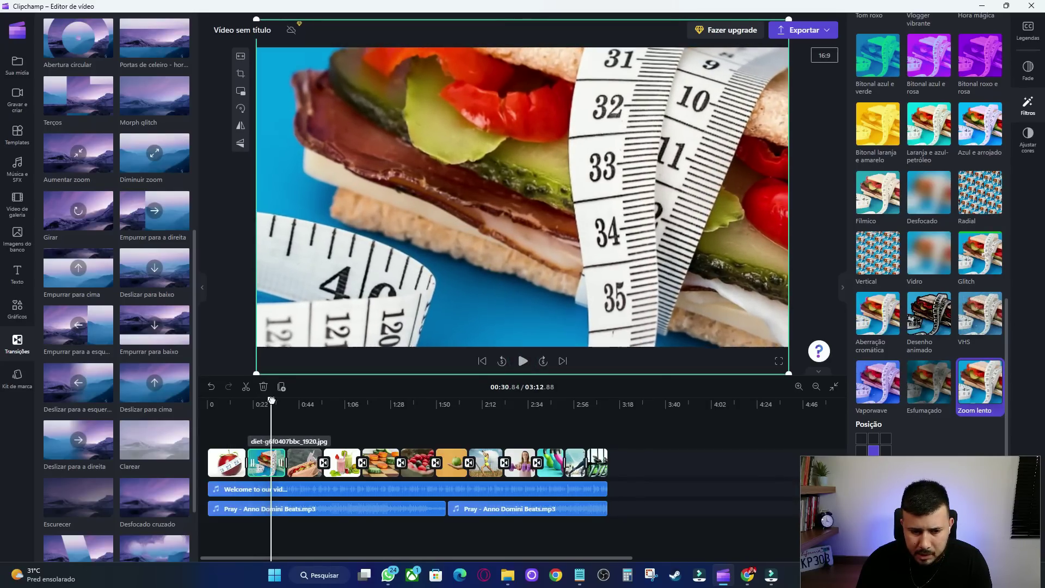
# - Apply the Zoom lento filter to the caliper sandwich image and the fruit cocktail image
pyautogui.moveTo(270, 401); pyautogui.dragTo(305, 409)
pyautogui.click(310, 470)
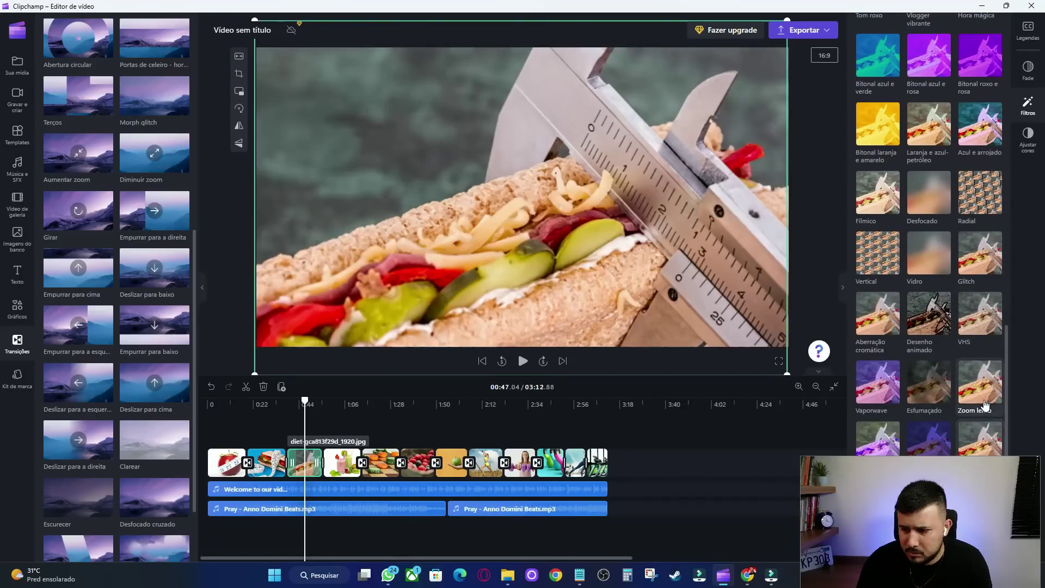
pyautogui.click(984, 402)
pyautogui.moveTo(304, 401); pyautogui.dragTo(335, 401)
pyautogui.click(342, 457)
pyautogui.scroll(-10, 905, 340)
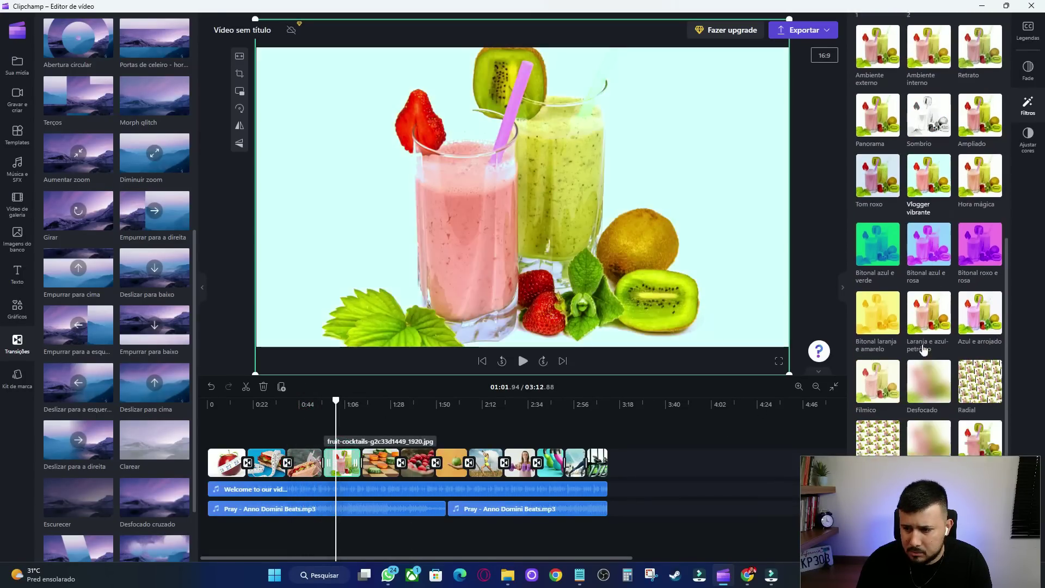
pyautogui.click(979, 383)
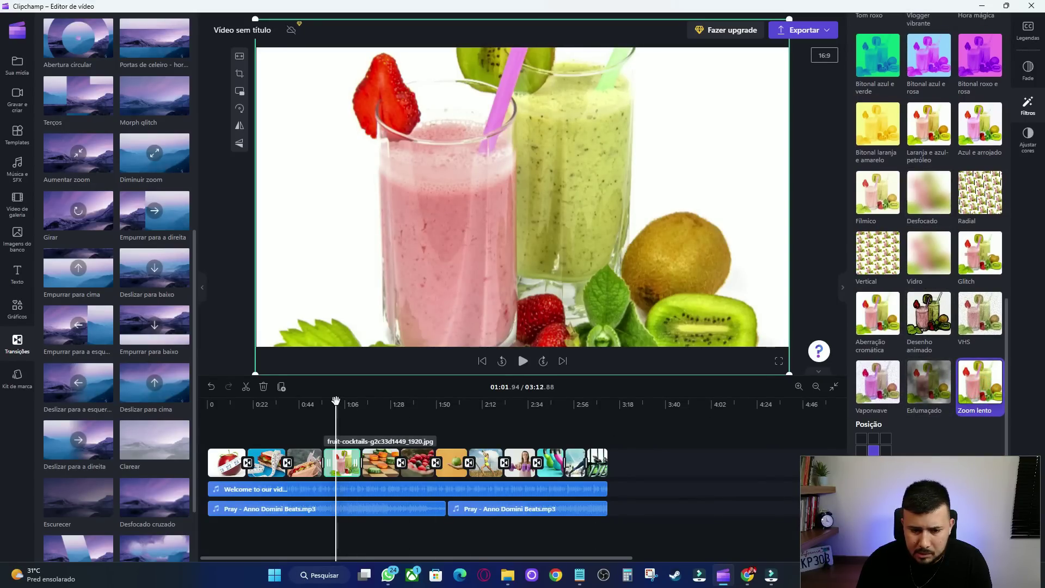
# - Apply the Zoom lento filter to the carrot and cucumber slices image
pyautogui.moveTo(335, 401); pyautogui.dragTo(386, 402)
pyautogui.click(384, 457)
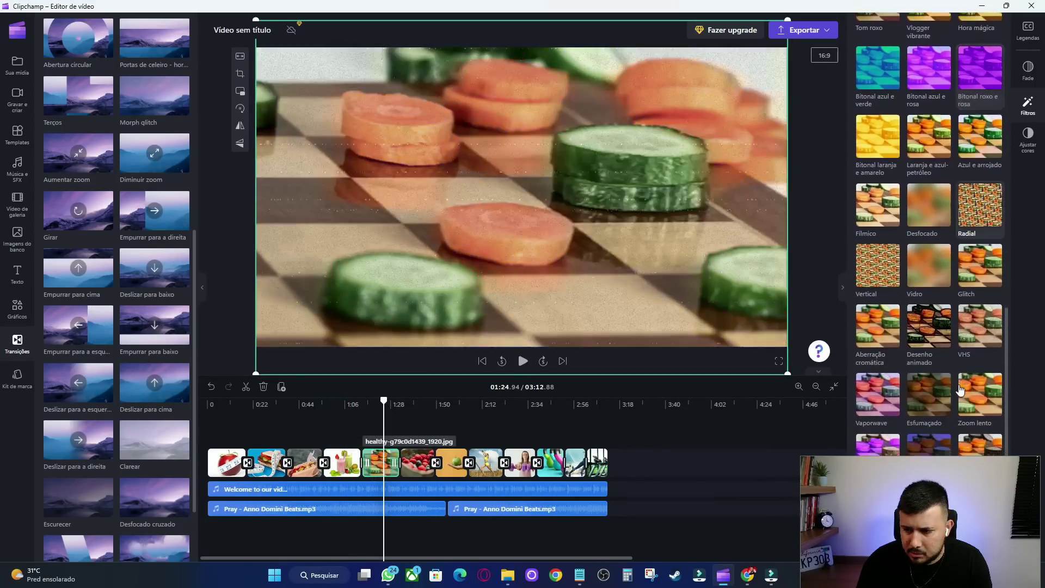
pyautogui.click(960, 389)
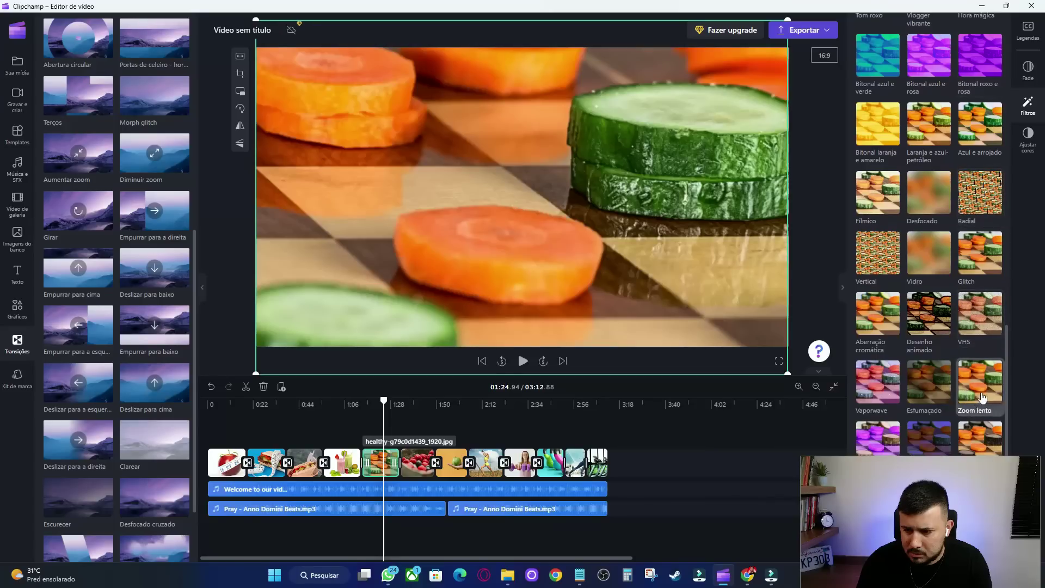
# - Apply the Zoom lento filter to the raspberries image and the green apple in hand image
pyautogui.moveTo(385, 399); pyautogui.dragTo(413, 401)
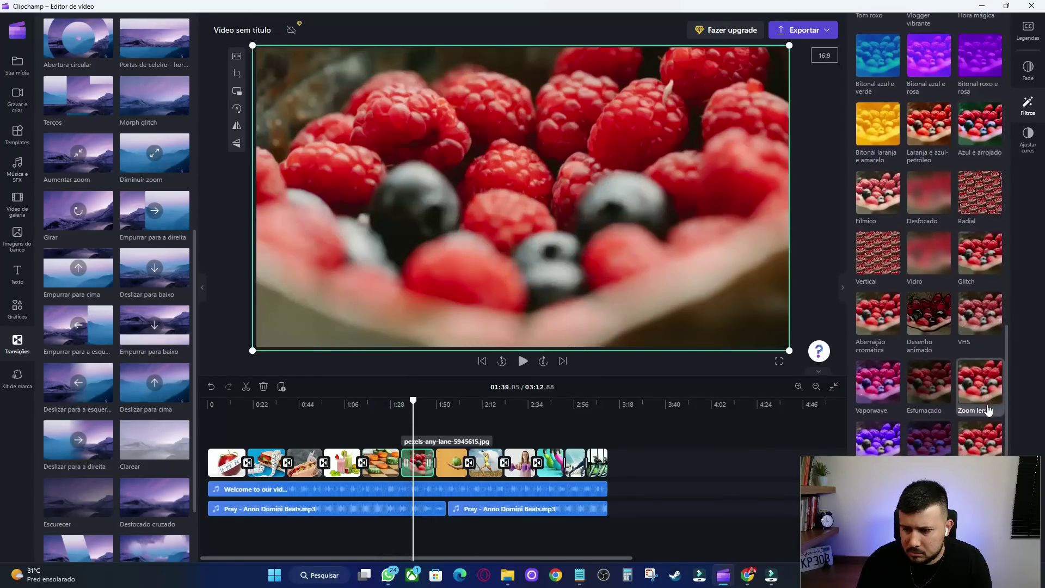
pyautogui.click(983, 403)
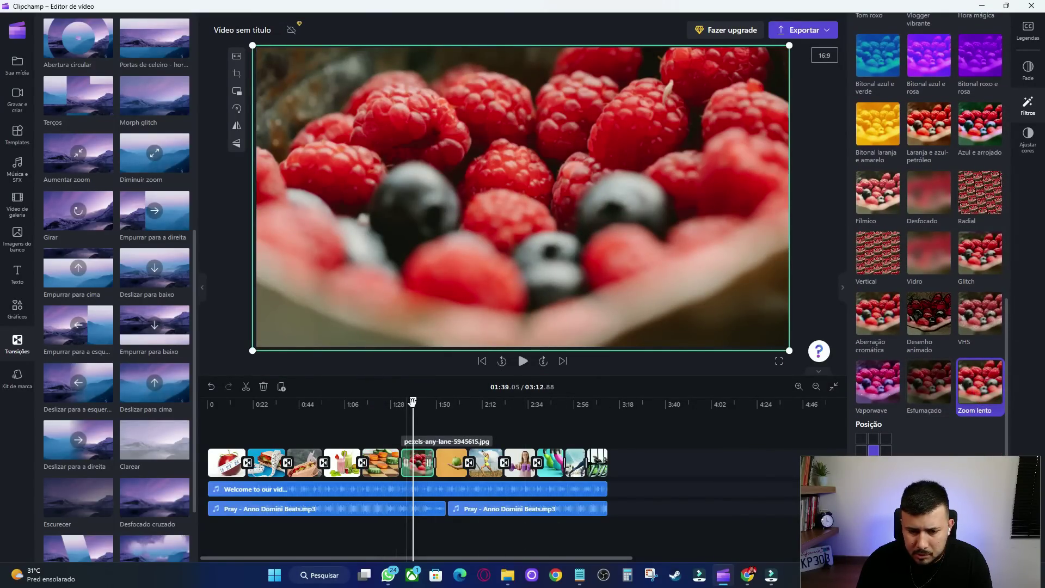
pyautogui.moveTo(412, 401); pyautogui.dragTo(450, 402)
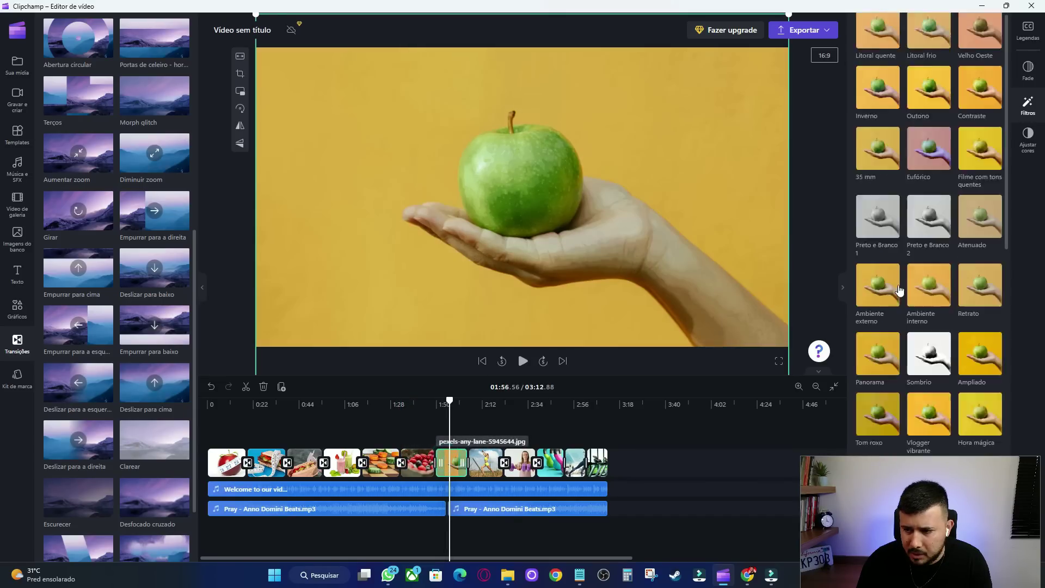
pyautogui.scroll(-8, 899, 291)
pyautogui.click(980, 383)
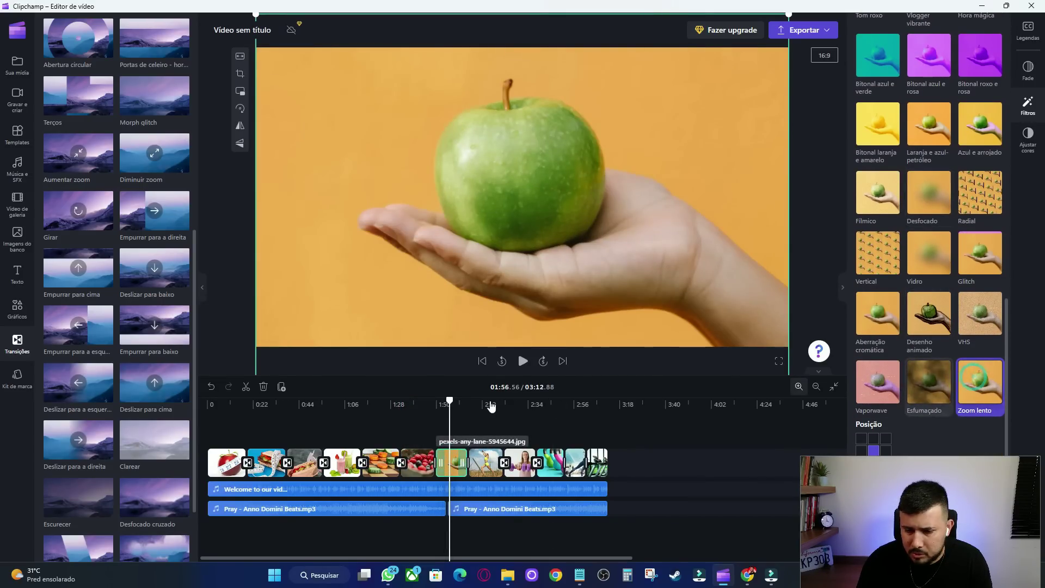
# - Apply the Zoom lento filter to the stretching woman image and the purple dumbbells image
pyautogui.moveTo(448, 399); pyautogui.dragTo(488, 402)
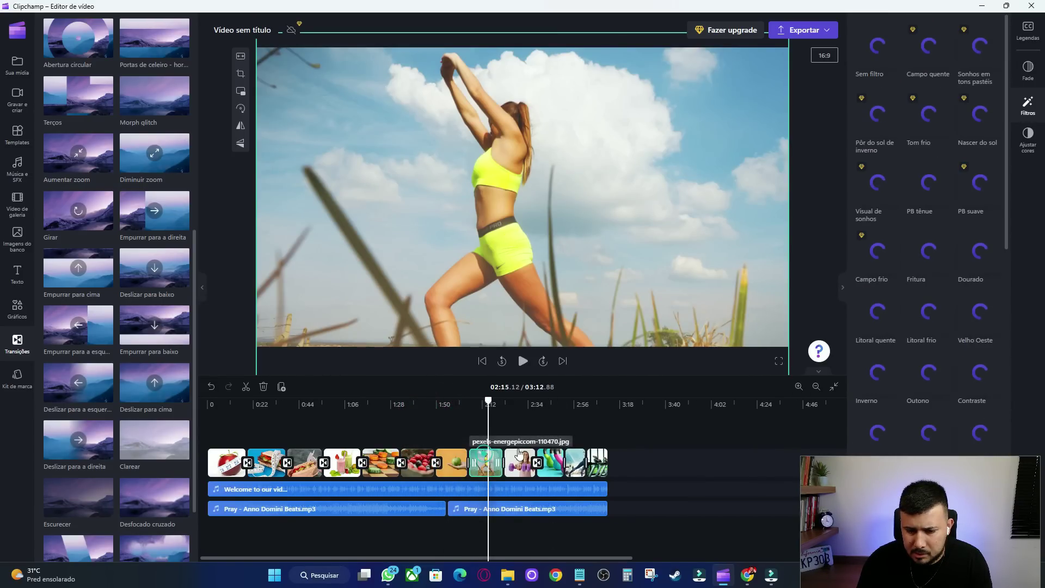
pyautogui.scroll(-8, 972, 333)
pyautogui.click(979, 384)
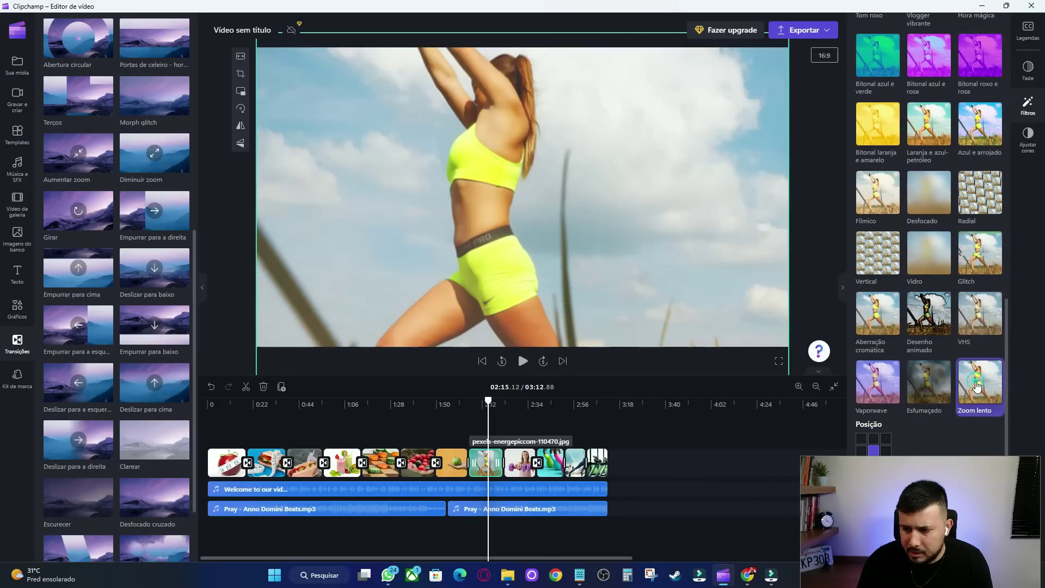
pyautogui.moveTo(487, 402); pyautogui.dragTo(512, 407)
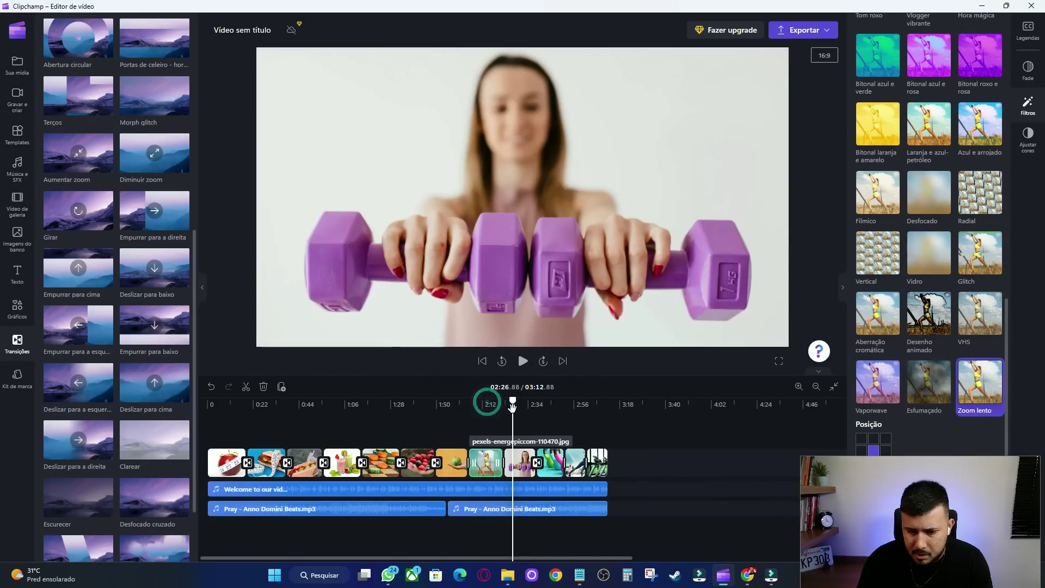
pyautogui.click(521, 473)
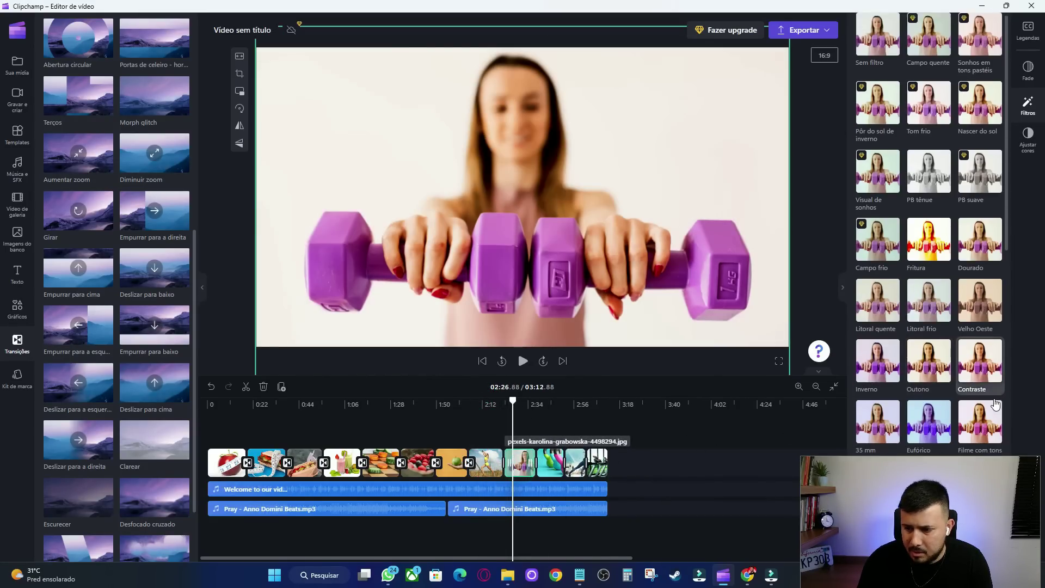
pyautogui.scroll(-1, 994, 391)
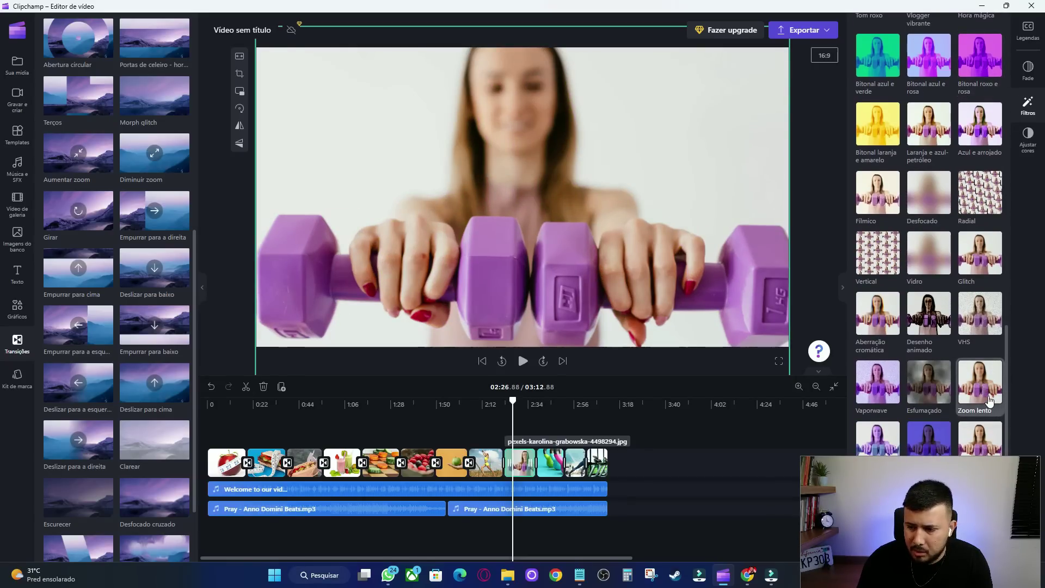
pyautogui.click(988, 398)
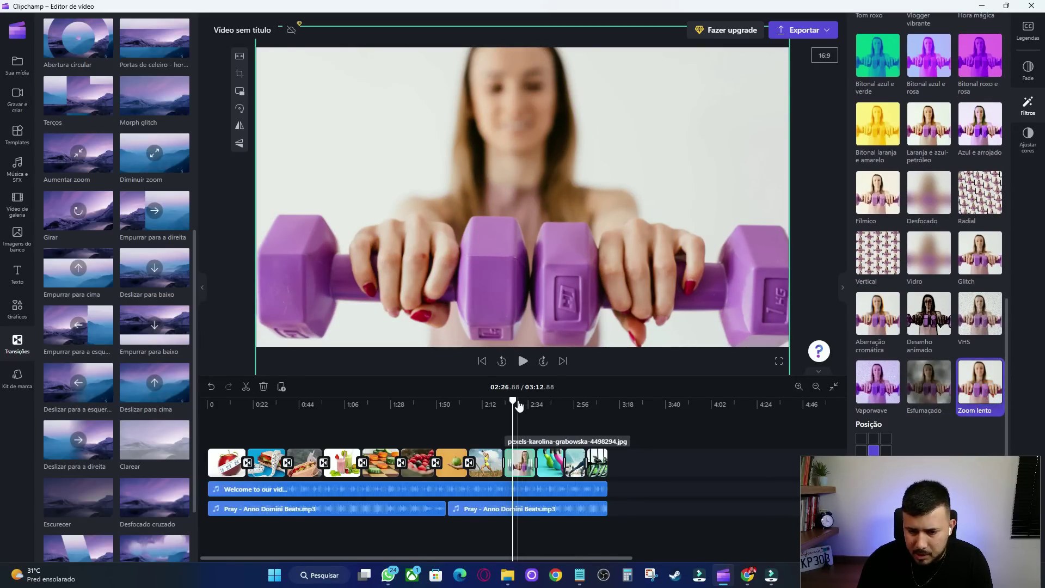
# - Apply the Zoom lento filter to the colored kettlebells image and the image of the woman lifting a dumbbell in a plank
pyautogui.moveTo(519, 405); pyautogui.dragTo(545, 401)
pyautogui.click(560, 462)
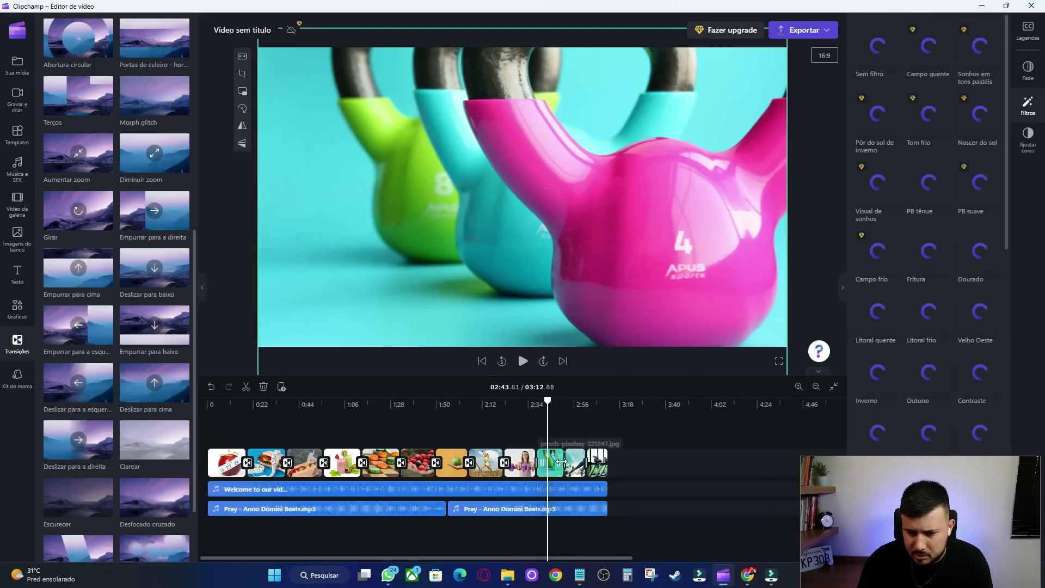
pyautogui.click(980, 387)
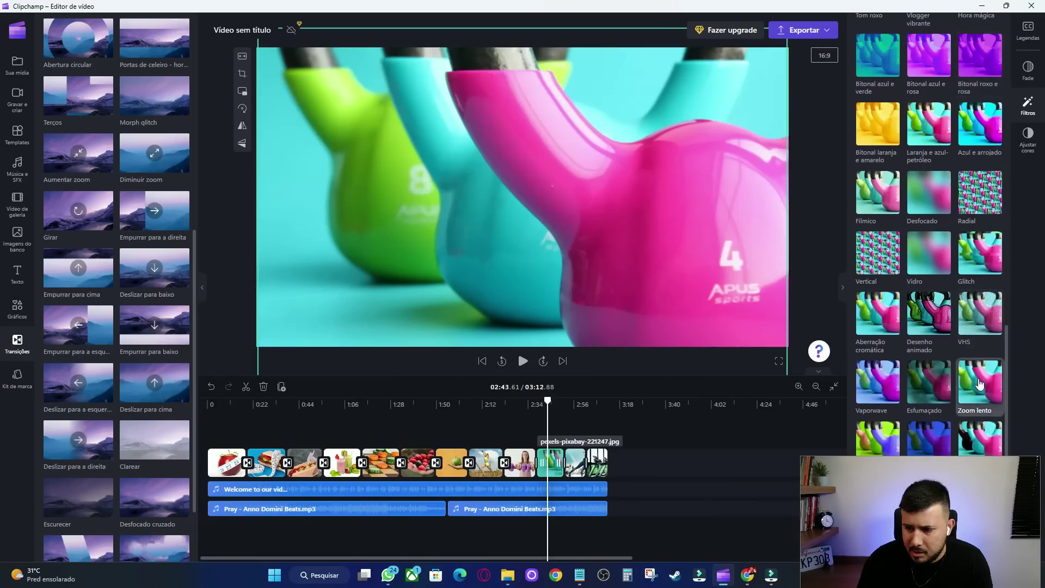
pyautogui.click(574, 461)
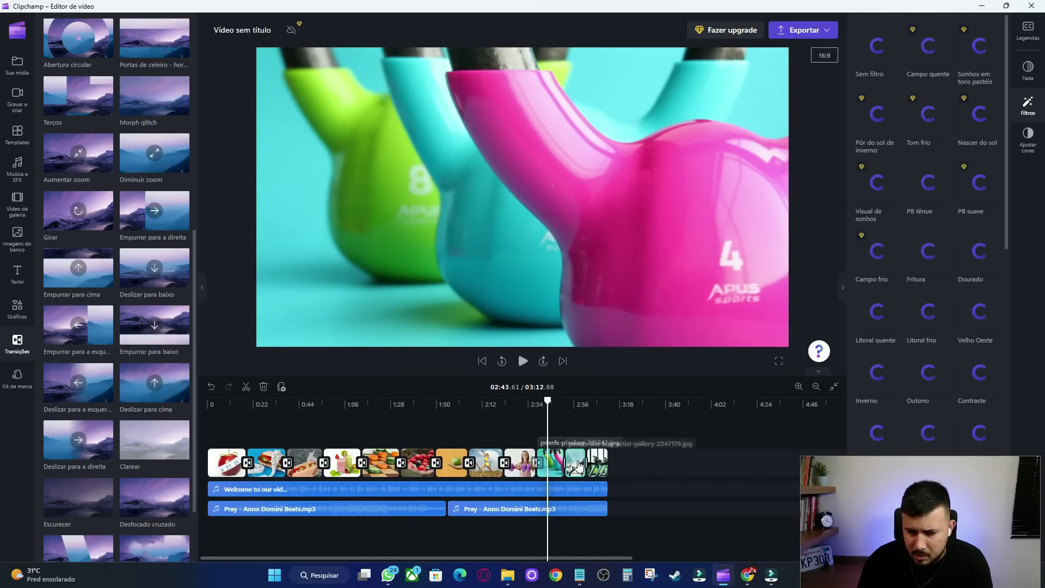
pyautogui.click(565, 404)
pyautogui.moveTo(567, 406); pyautogui.dragTo(577, 409)
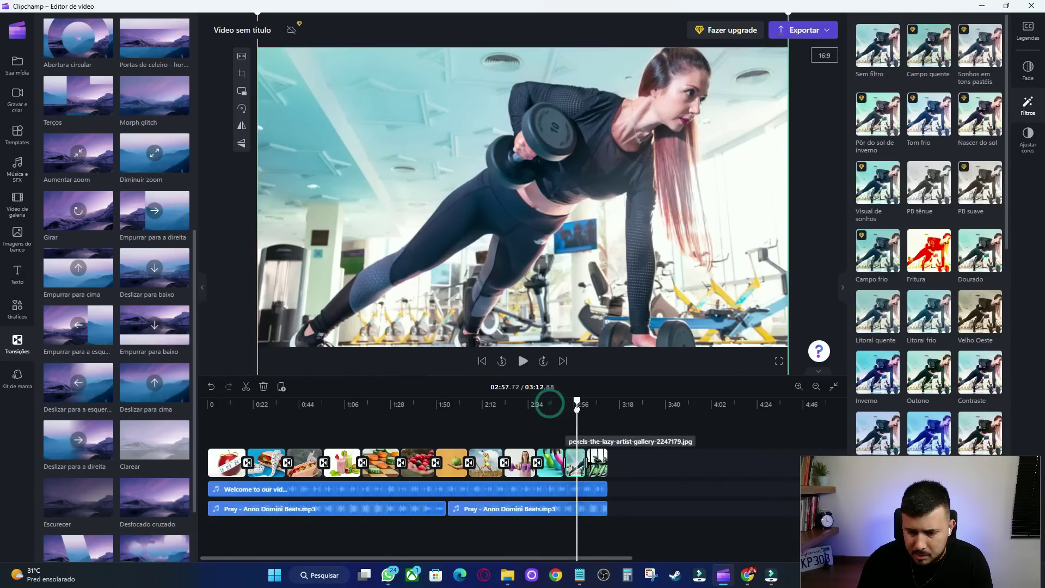
pyautogui.scroll(-10, 930, 316)
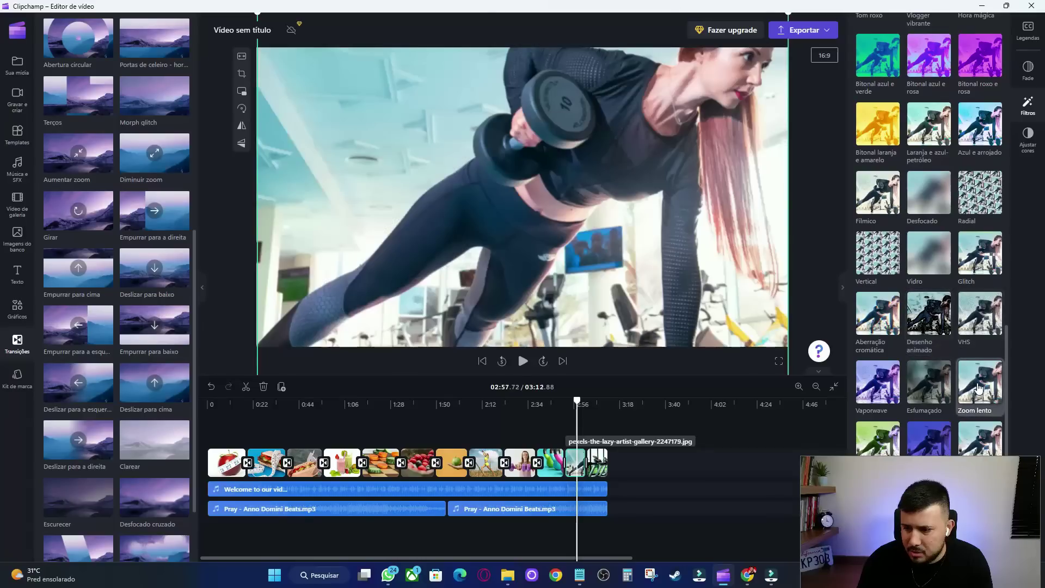
pyautogui.click(959, 388)
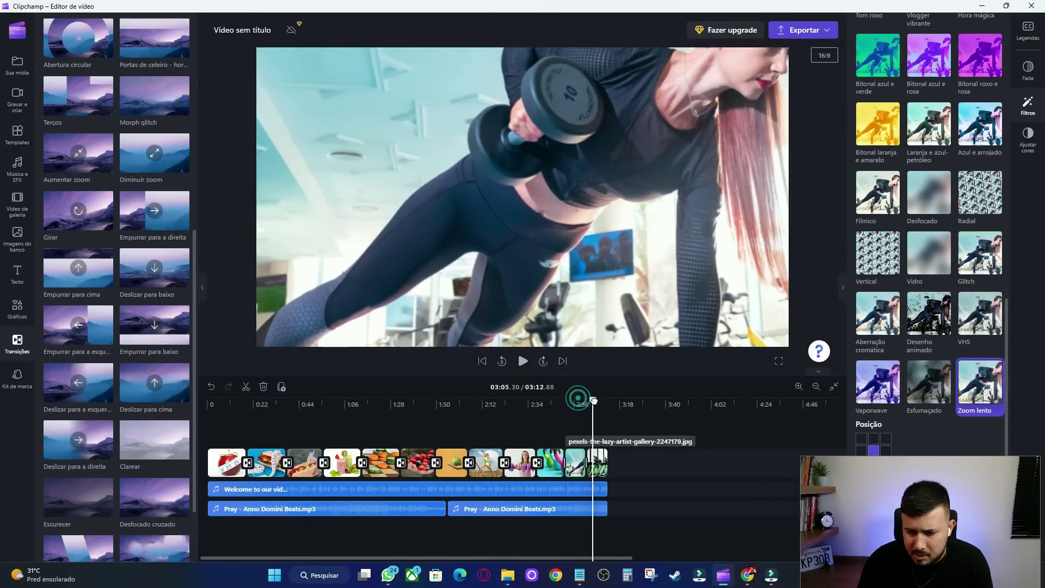
# - Apply the Zoom lento filter to the final image of the man running on a treadmill
pyautogui.moveTo(578, 400); pyautogui.dragTo(594, 402)
pyautogui.click(601, 467)
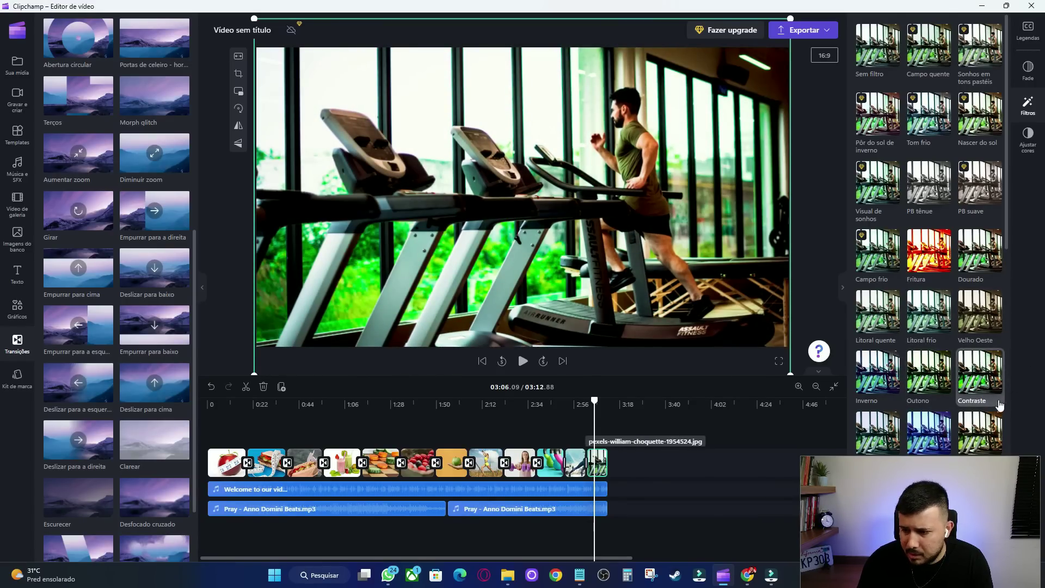
pyautogui.scroll(-10, 999, 405)
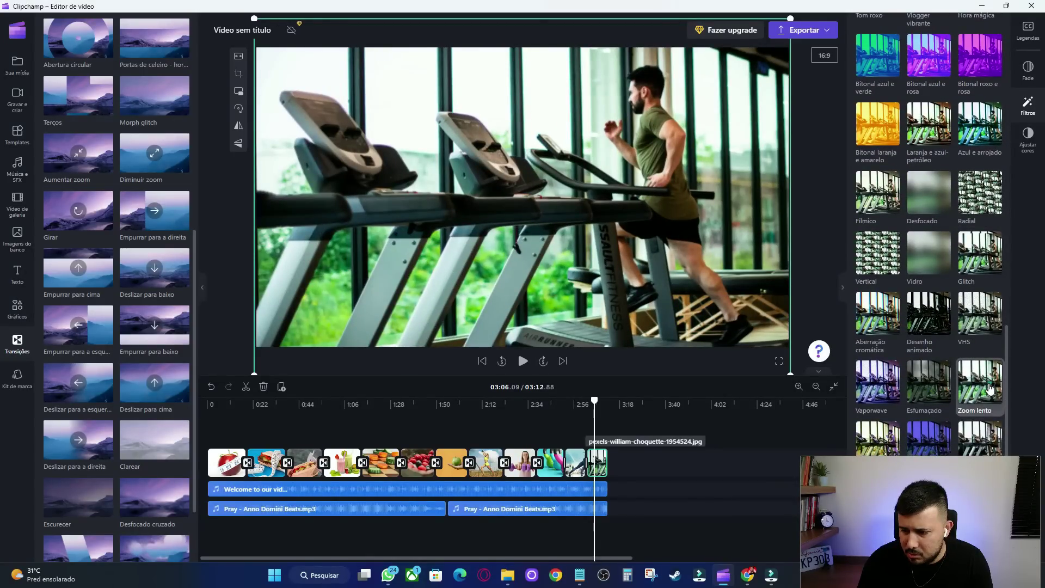
pyautogui.click(986, 388)
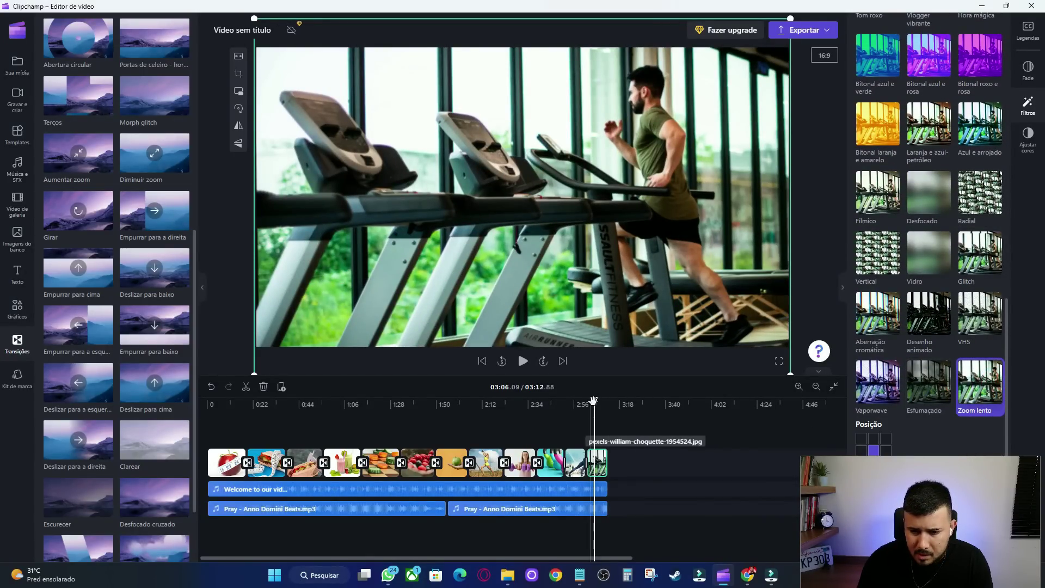
# - Play back the video from the carrot and cucumber image into the raspberries image to check the zoom effects
pyautogui.moveTo(593, 401); pyautogui.dragTo(378, 417)
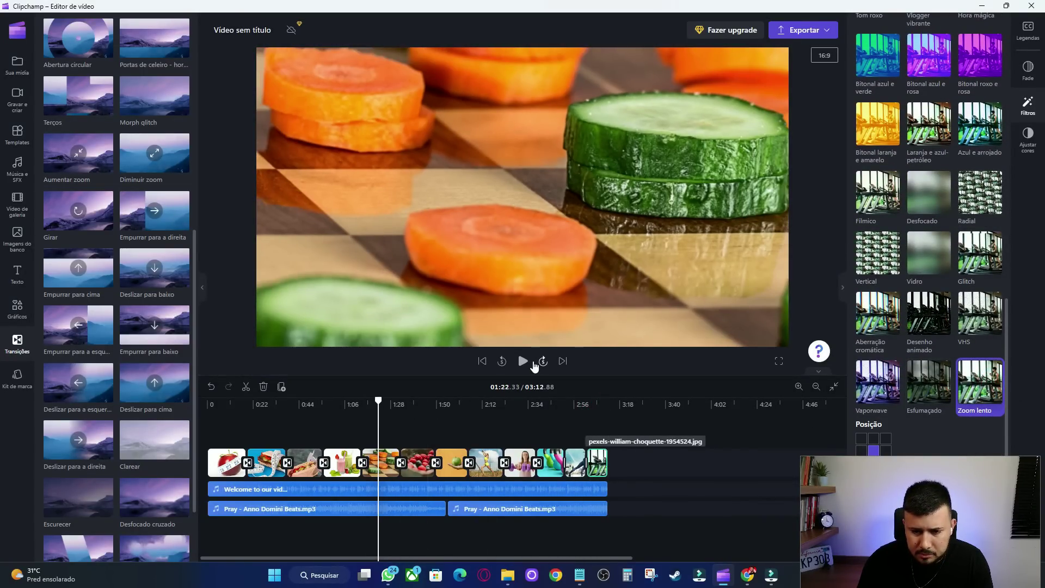
pyautogui.click(524, 362)
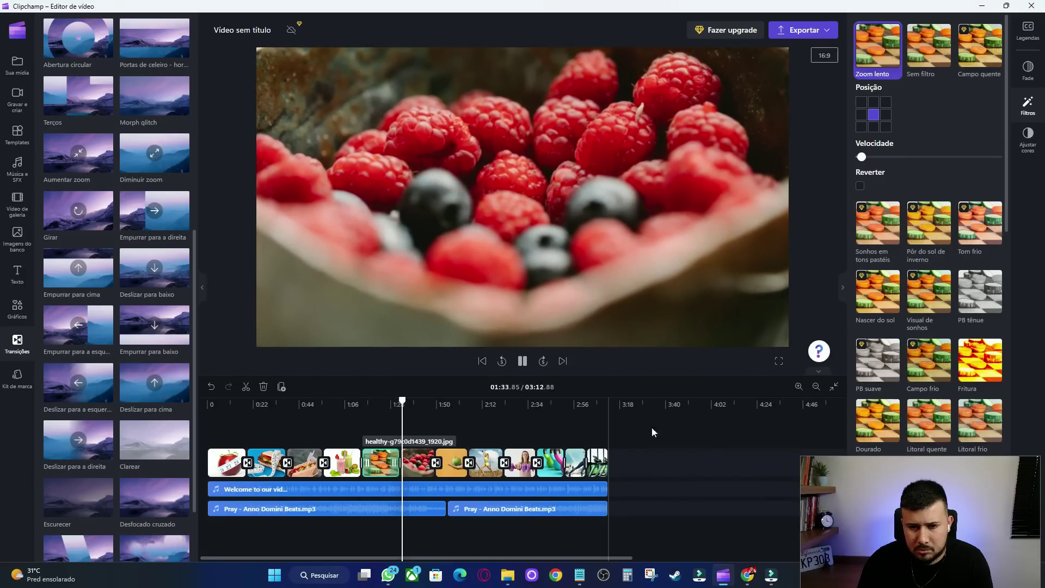
pyautogui.click(525, 362)
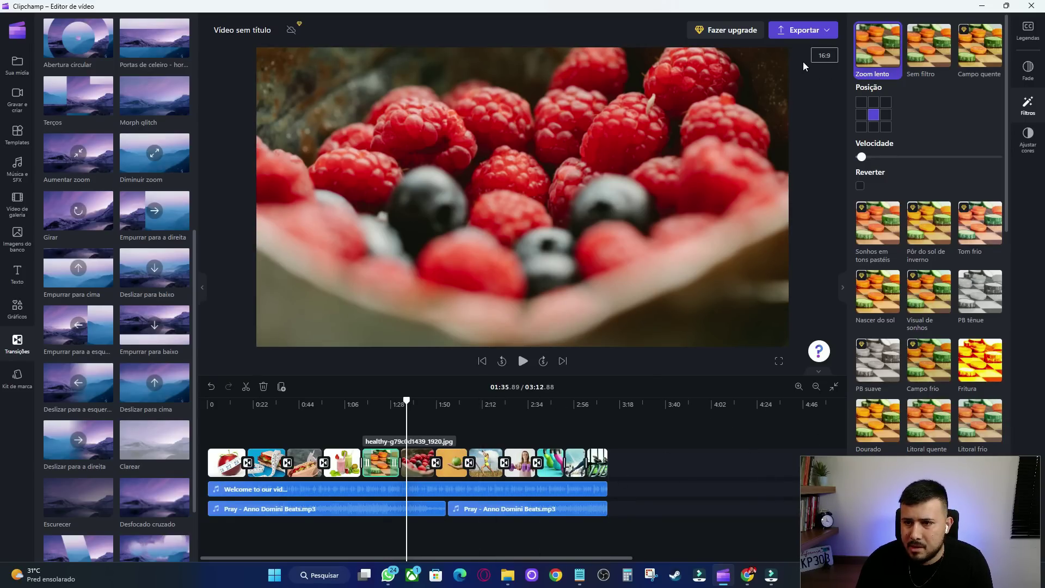
# - Export the video in 1080p quality
pyautogui.click(1006, 7)
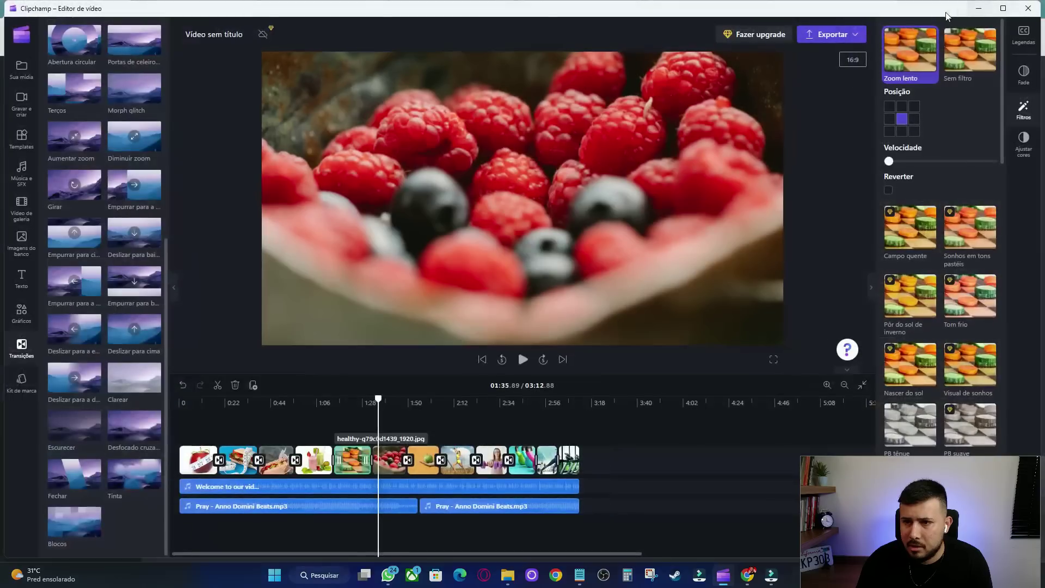
pyautogui.click(834, 37)
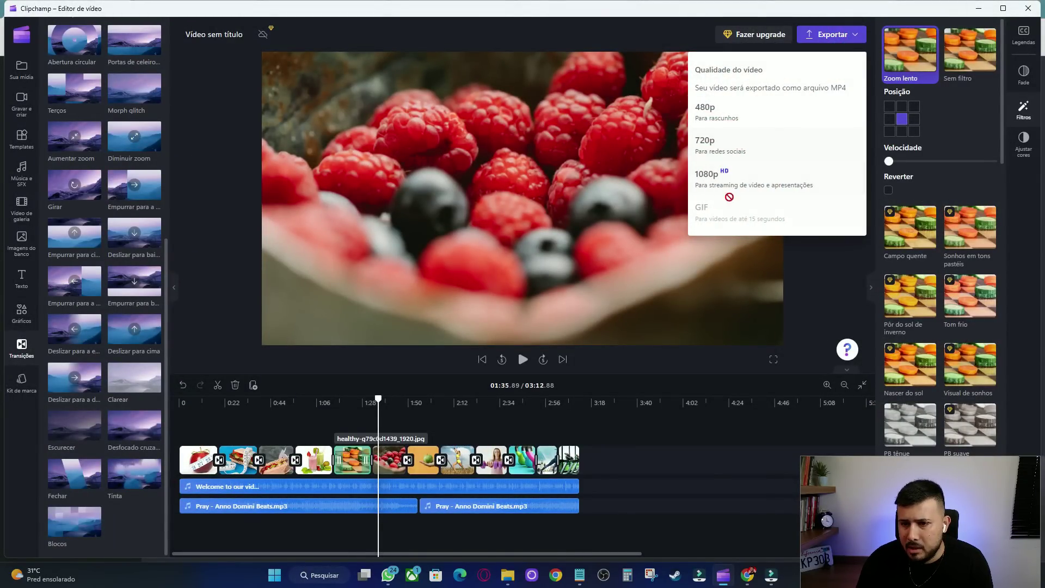
pyautogui.click(743, 179)
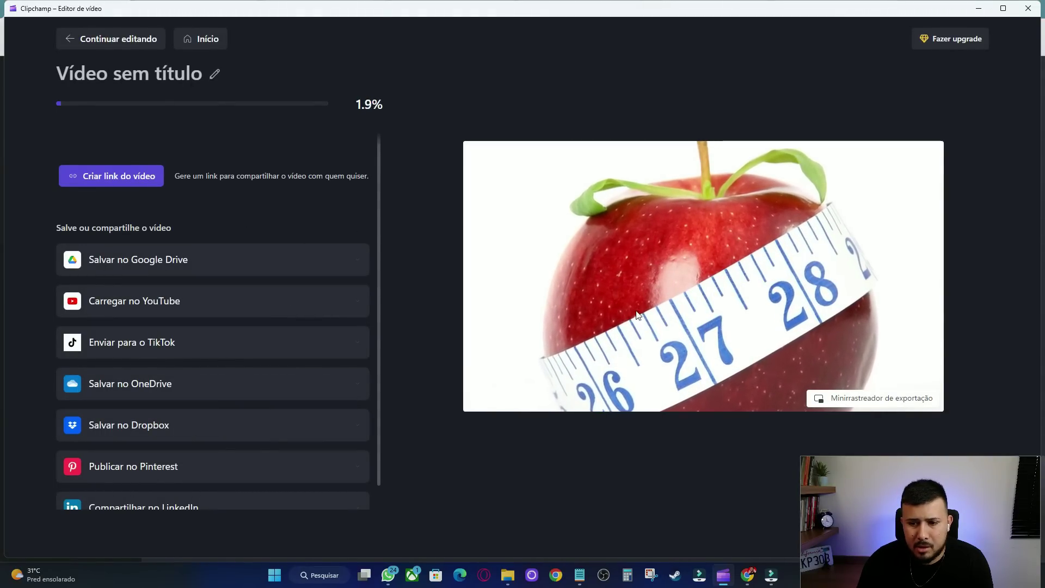
# - Switch to the Chrome browser, open YouTube in a new tab and search for "Hábitos Saudáveis"
pyautogui.click(980, 10)
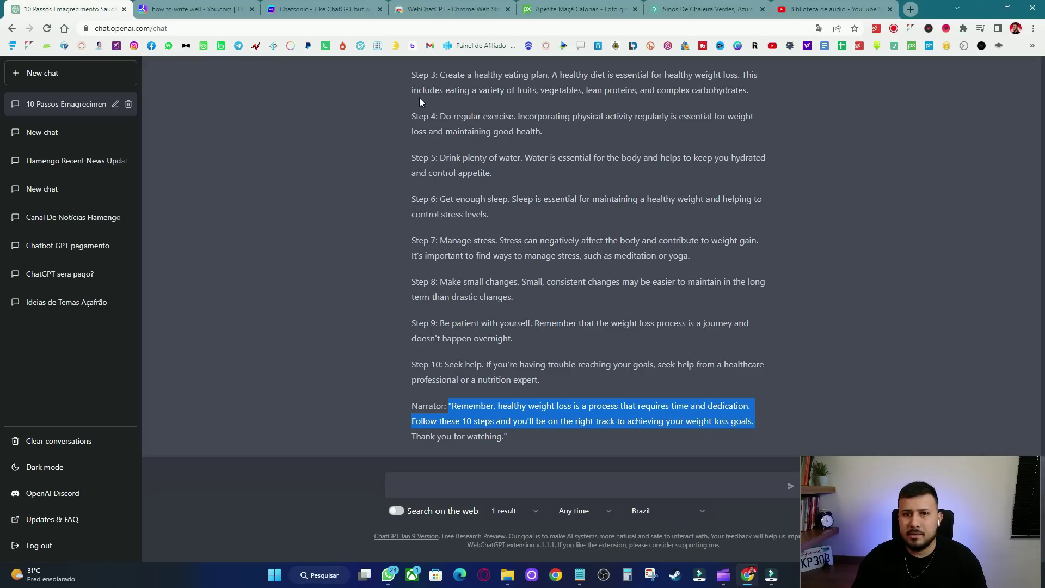
pyautogui.click(910, 10)
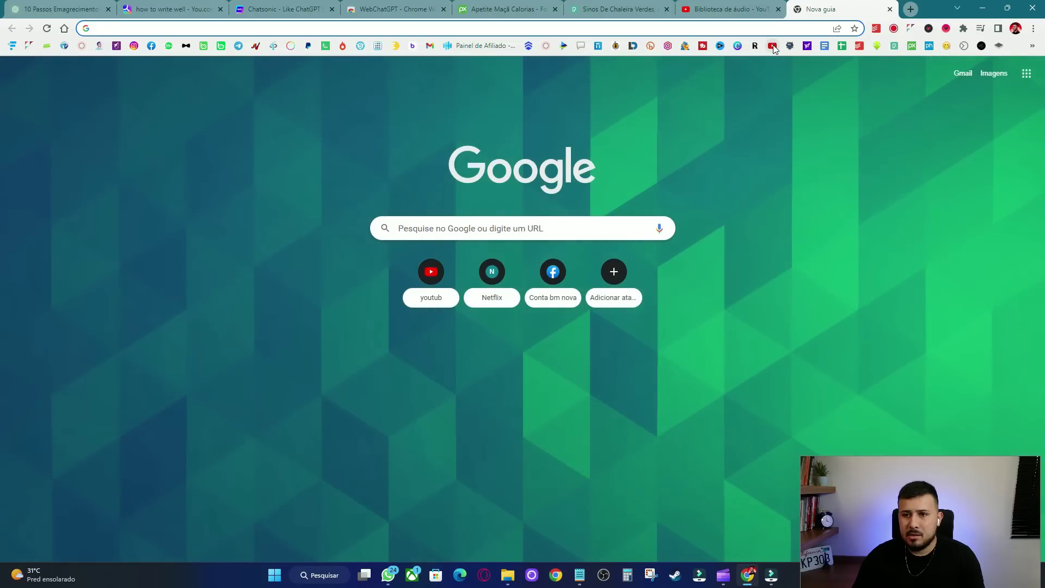
pyautogui.click(772, 45)
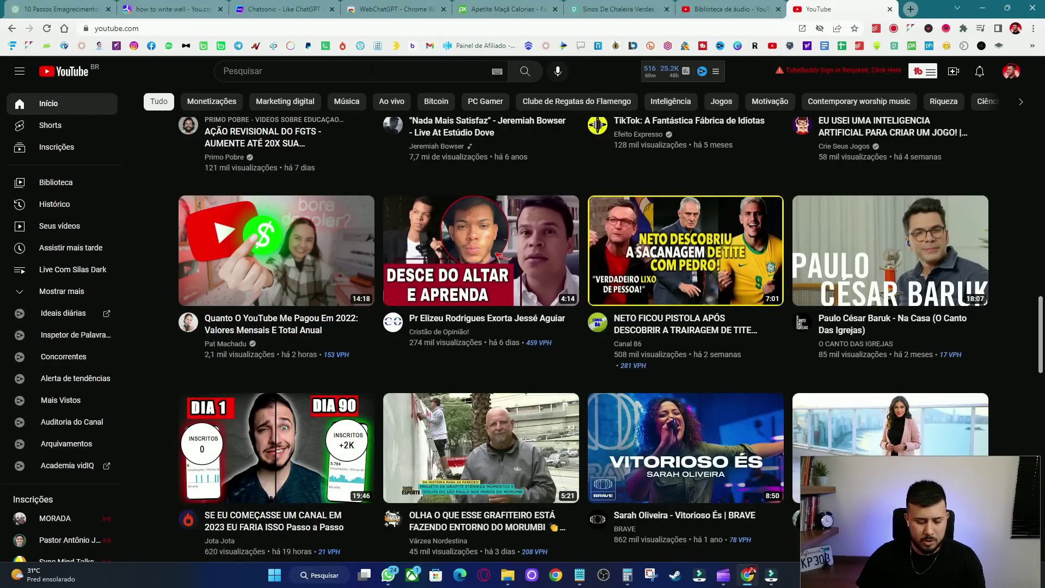
pyautogui.click(371, 69)
pyautogui.write('Hábitos Saudáveis')
pyautogui.press('Return')
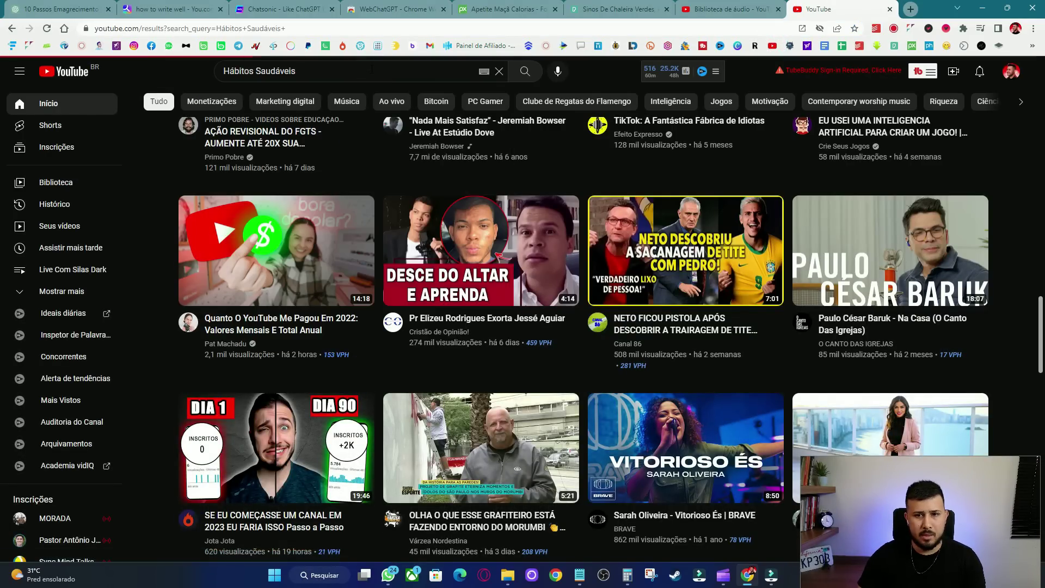
pyautogui.scroll(-10, 312, 194)
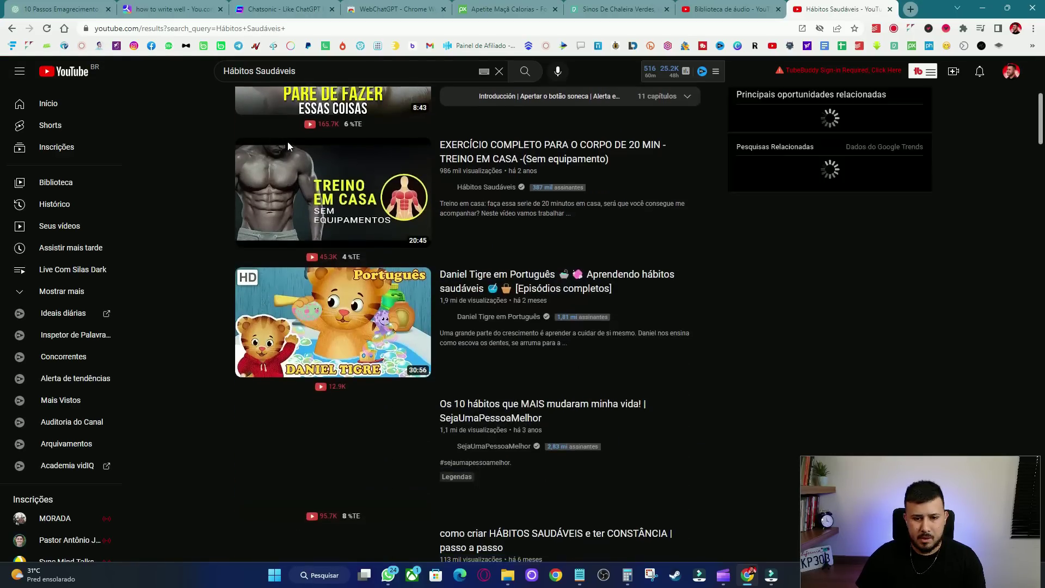
pyautogui.scroll(10, 312, 194)
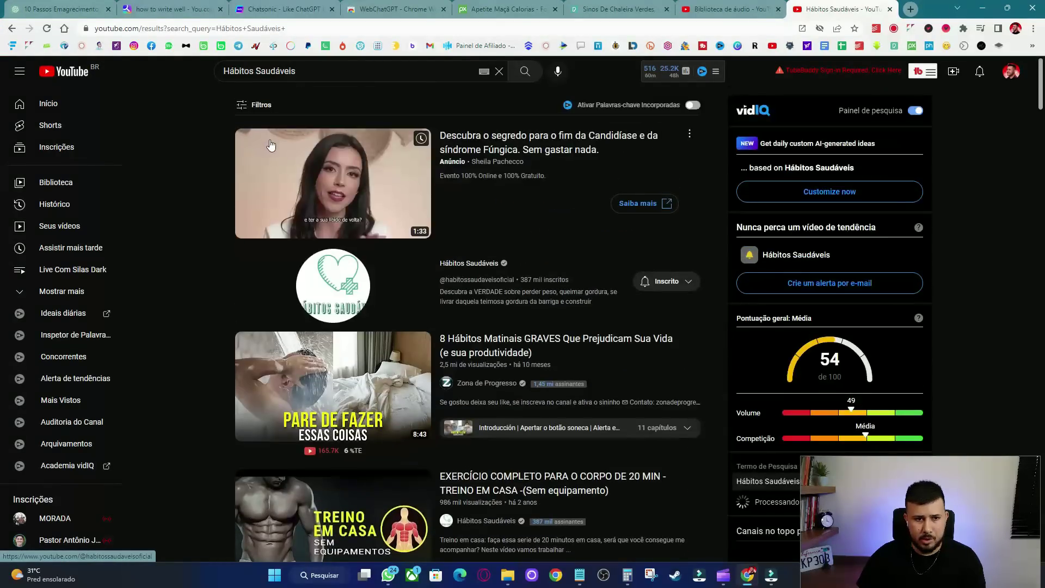
# - Filter the search results by type Canal and open the verified Hábitos Saudáveis channel
pyautogui.click(251, 105)
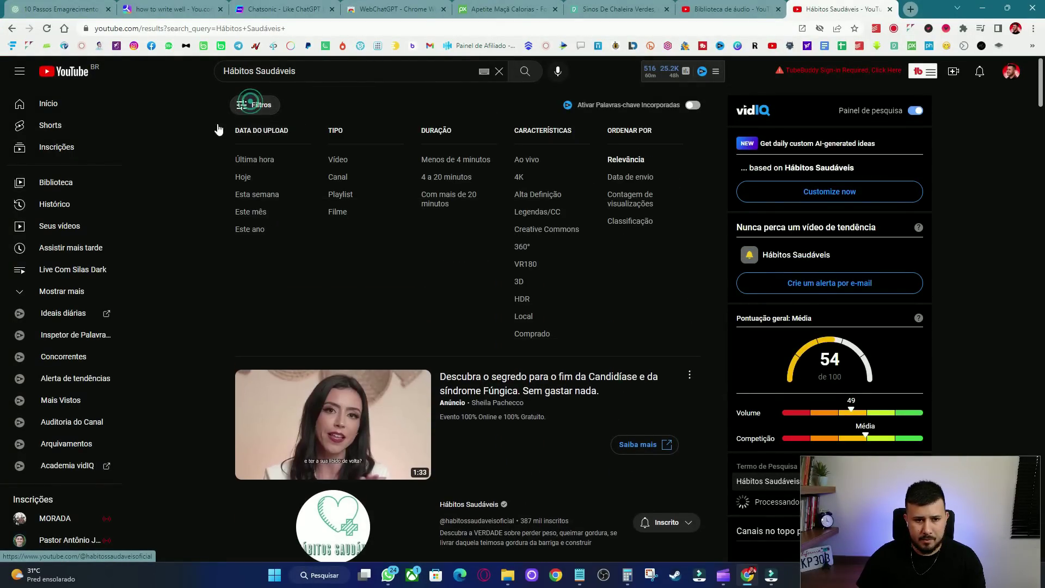
pyautogui.click(338, 179)
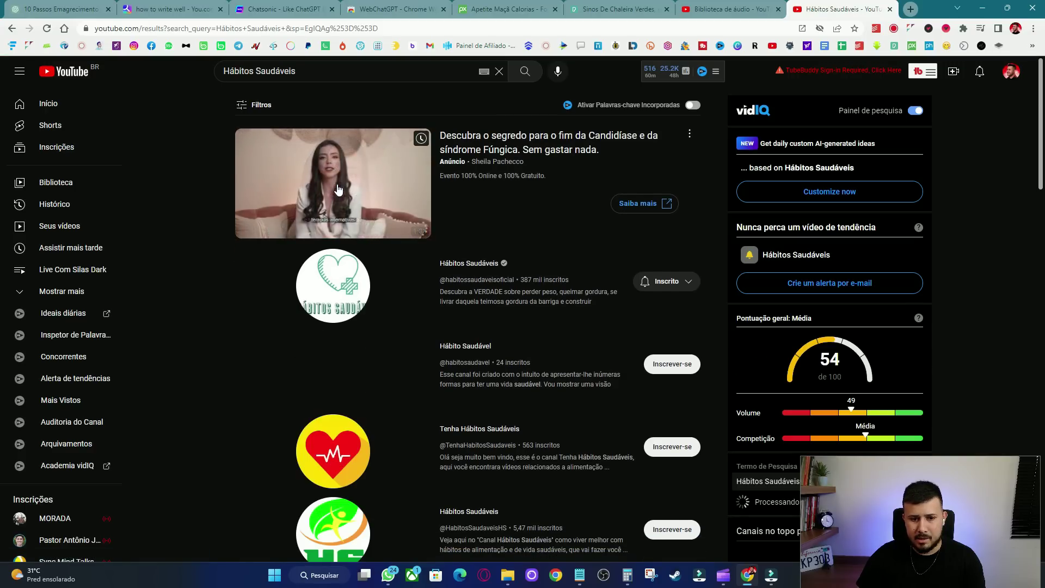
pyautogui.click(365, 299)
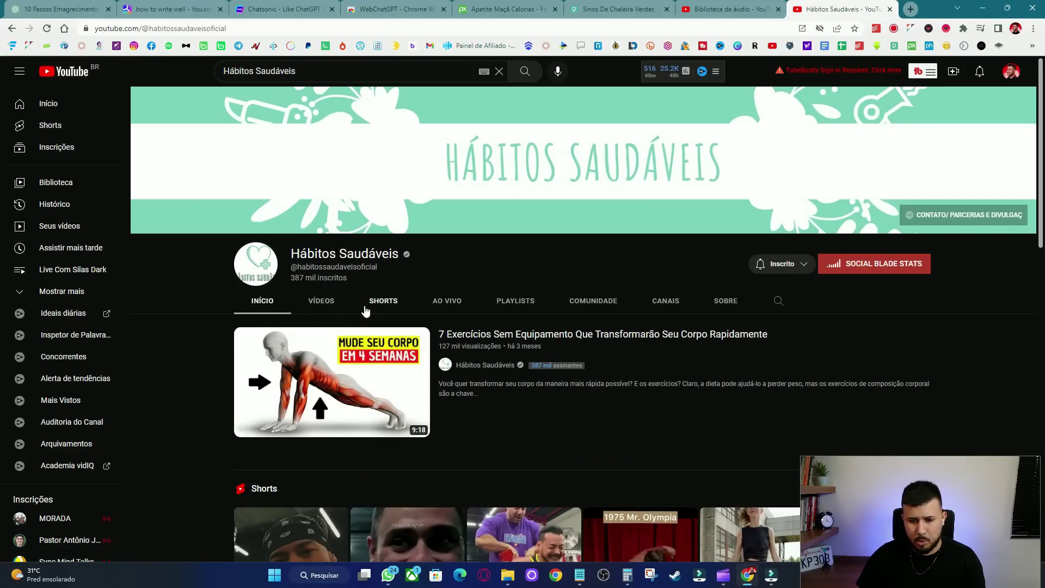
# - Browse the channel's videos and open "O Que Acontece Quando Você Come Aveia Todas As Manhãs"
pyautogui.scroll(-1, 365, 311)
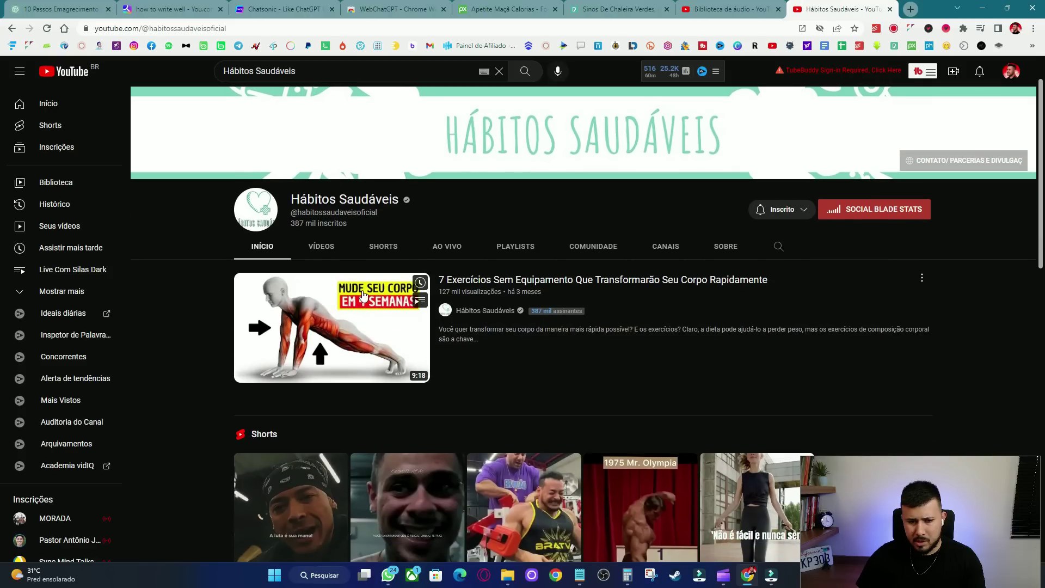
pyautogui.click(324, 251)
pyautogui.scroll(-2, 675, 334)
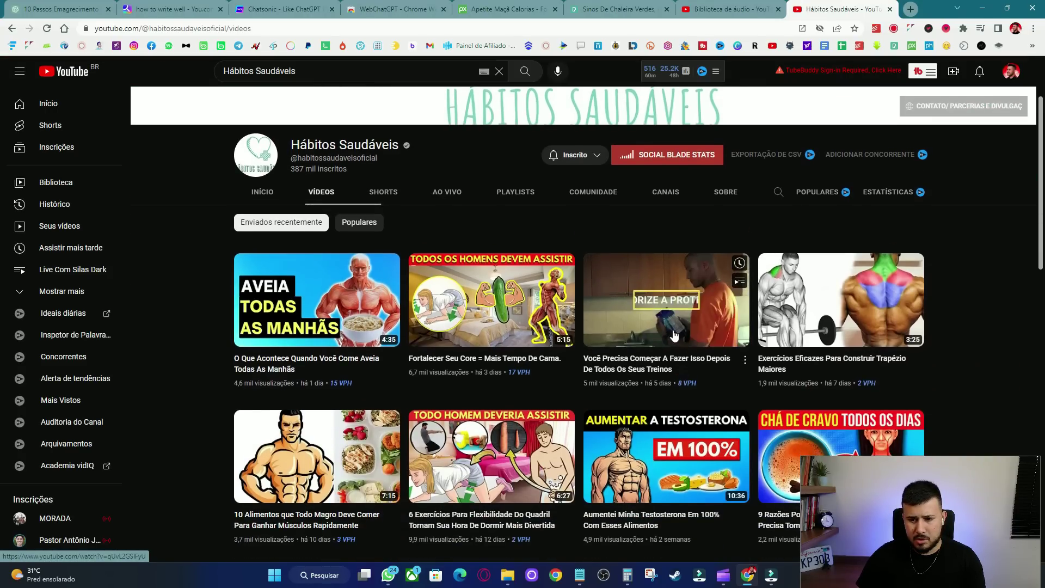
pyautogui.click(342, 307)
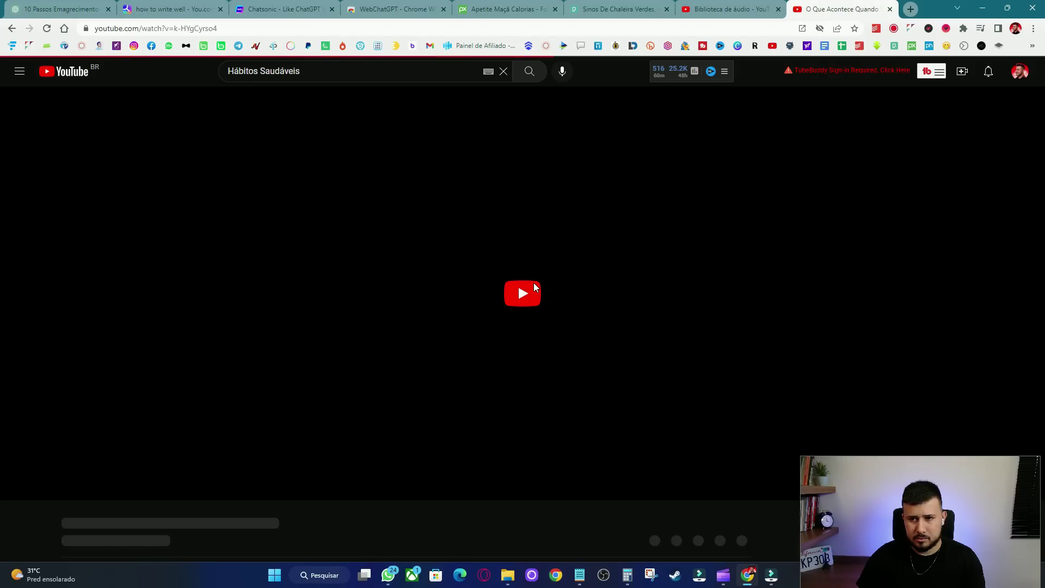